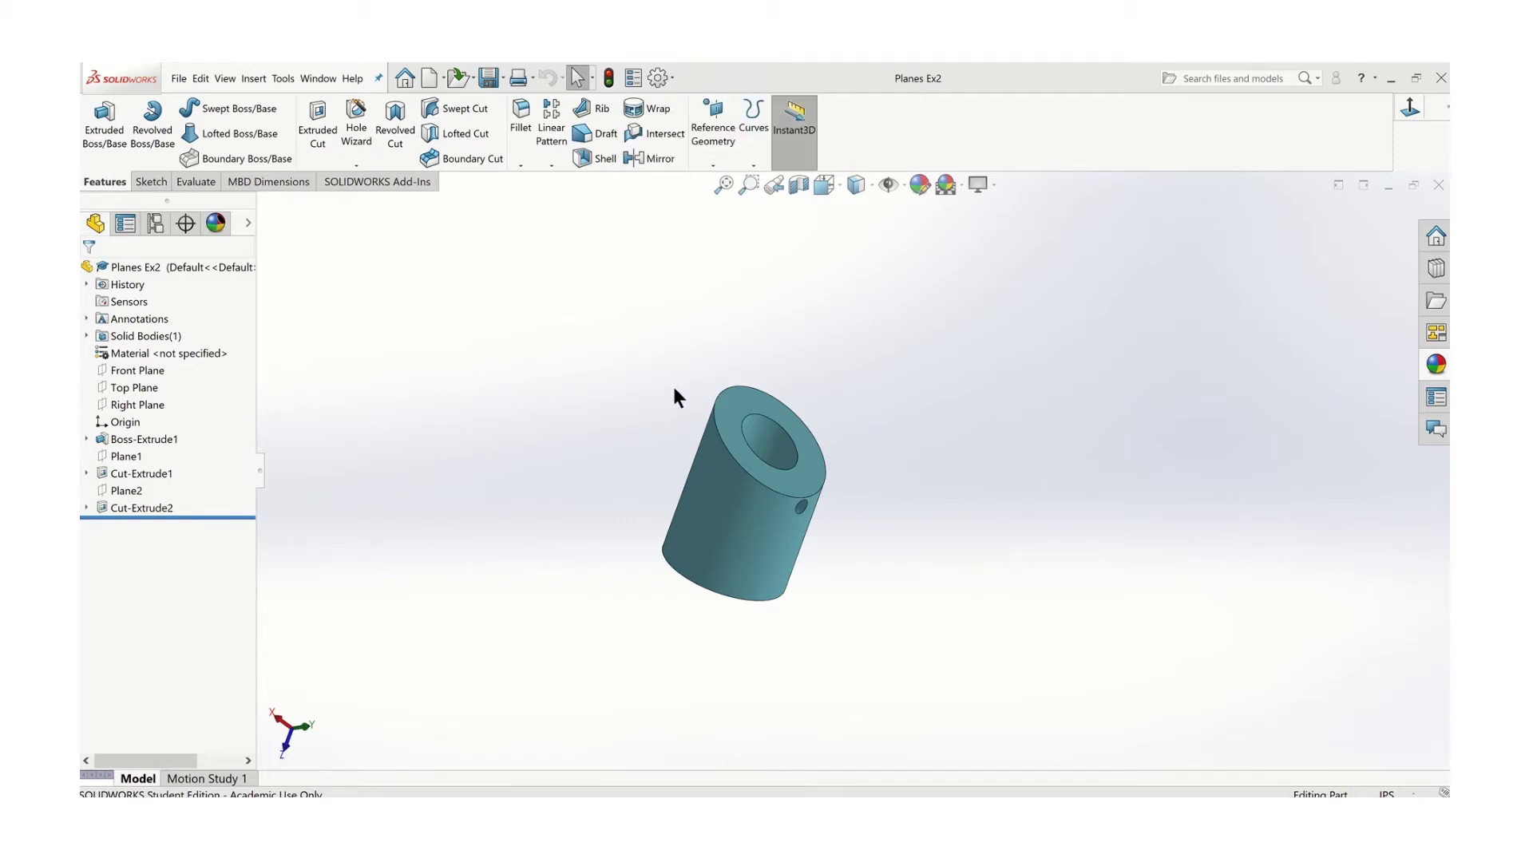
- Orbit and zoom the finished Planes Ex2 part to inspect its angled top and side hole
middle_drag(671, 391, 608, 387)
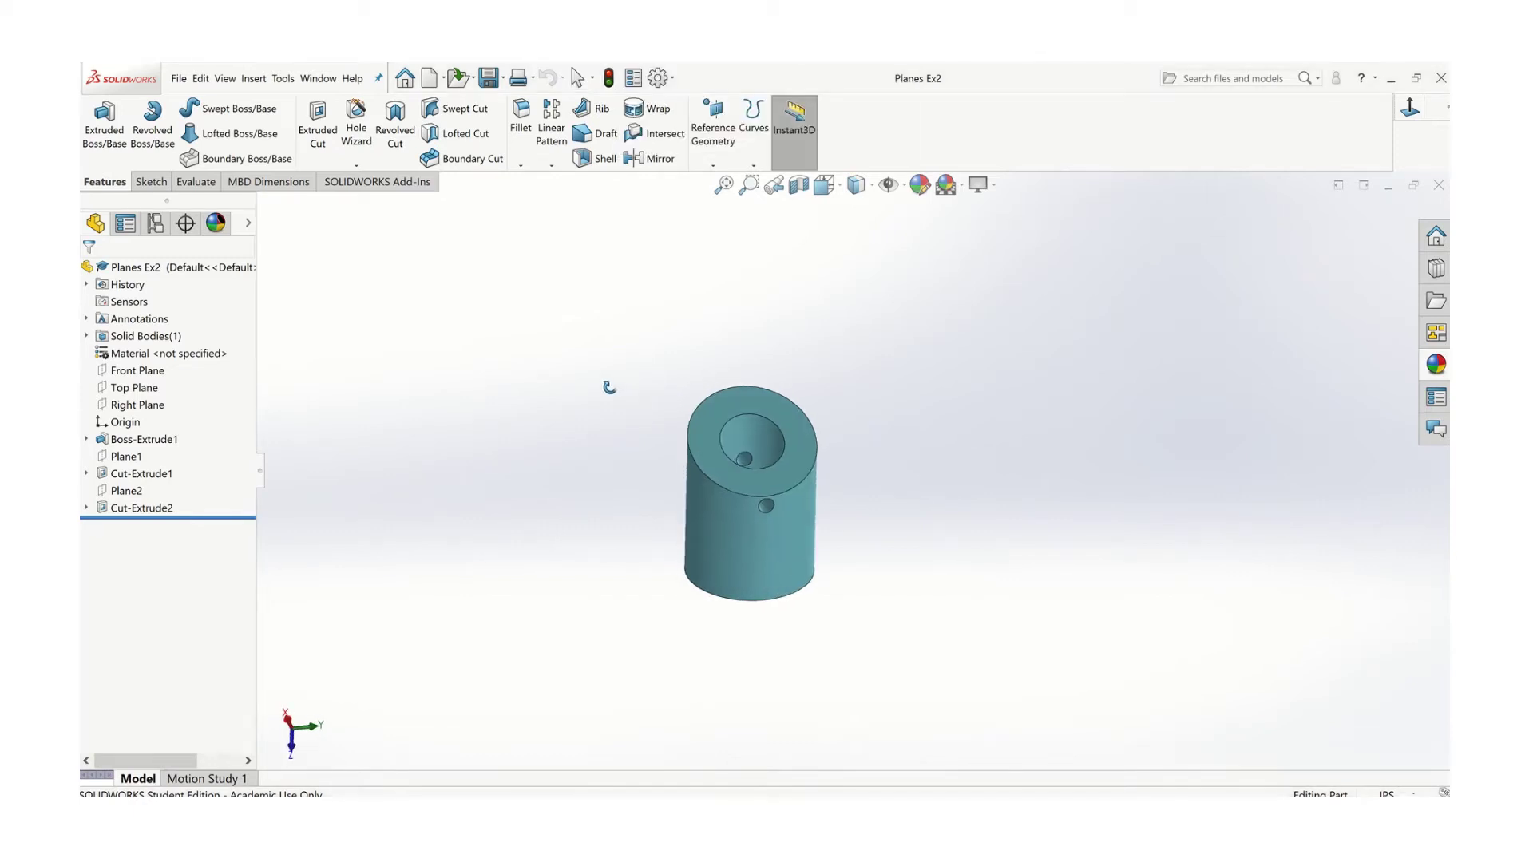
scroll(726, 431, down, 3)
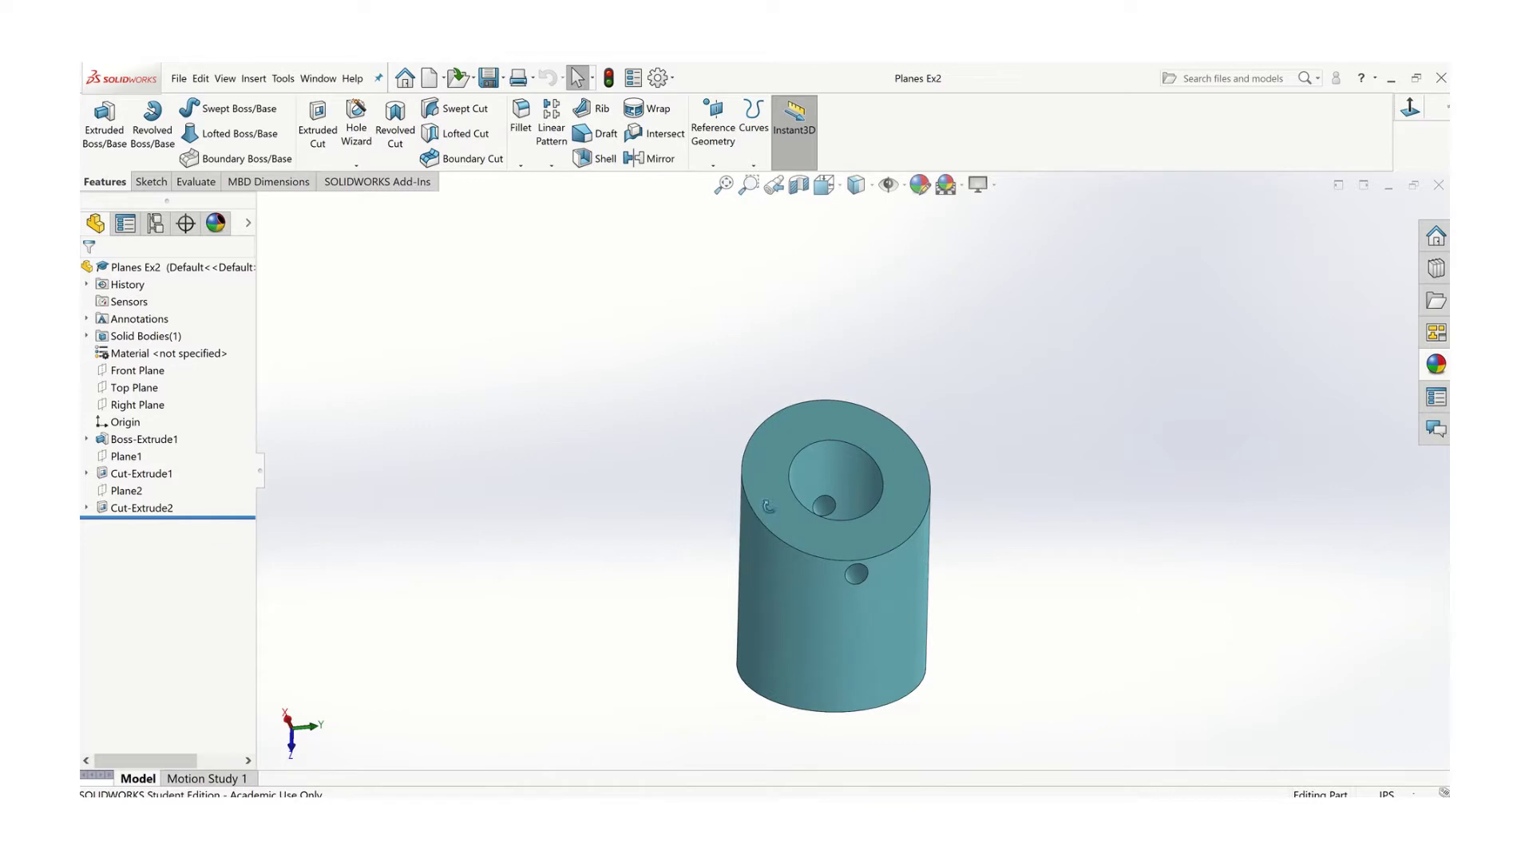
middle_drag(768, 506, 823, 423)
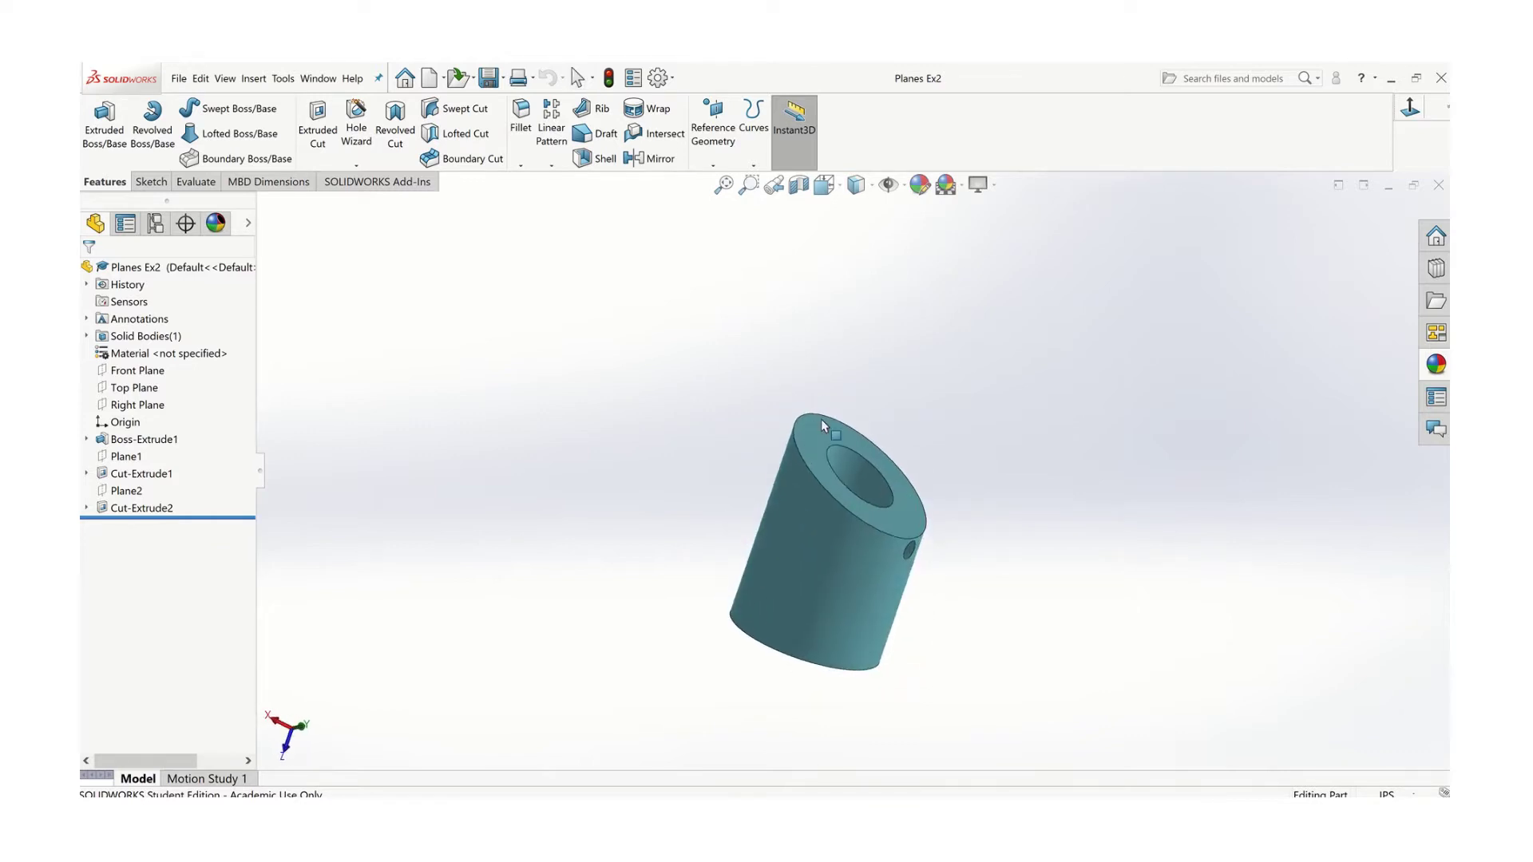
middle_drag(837, 533, 695, 447)
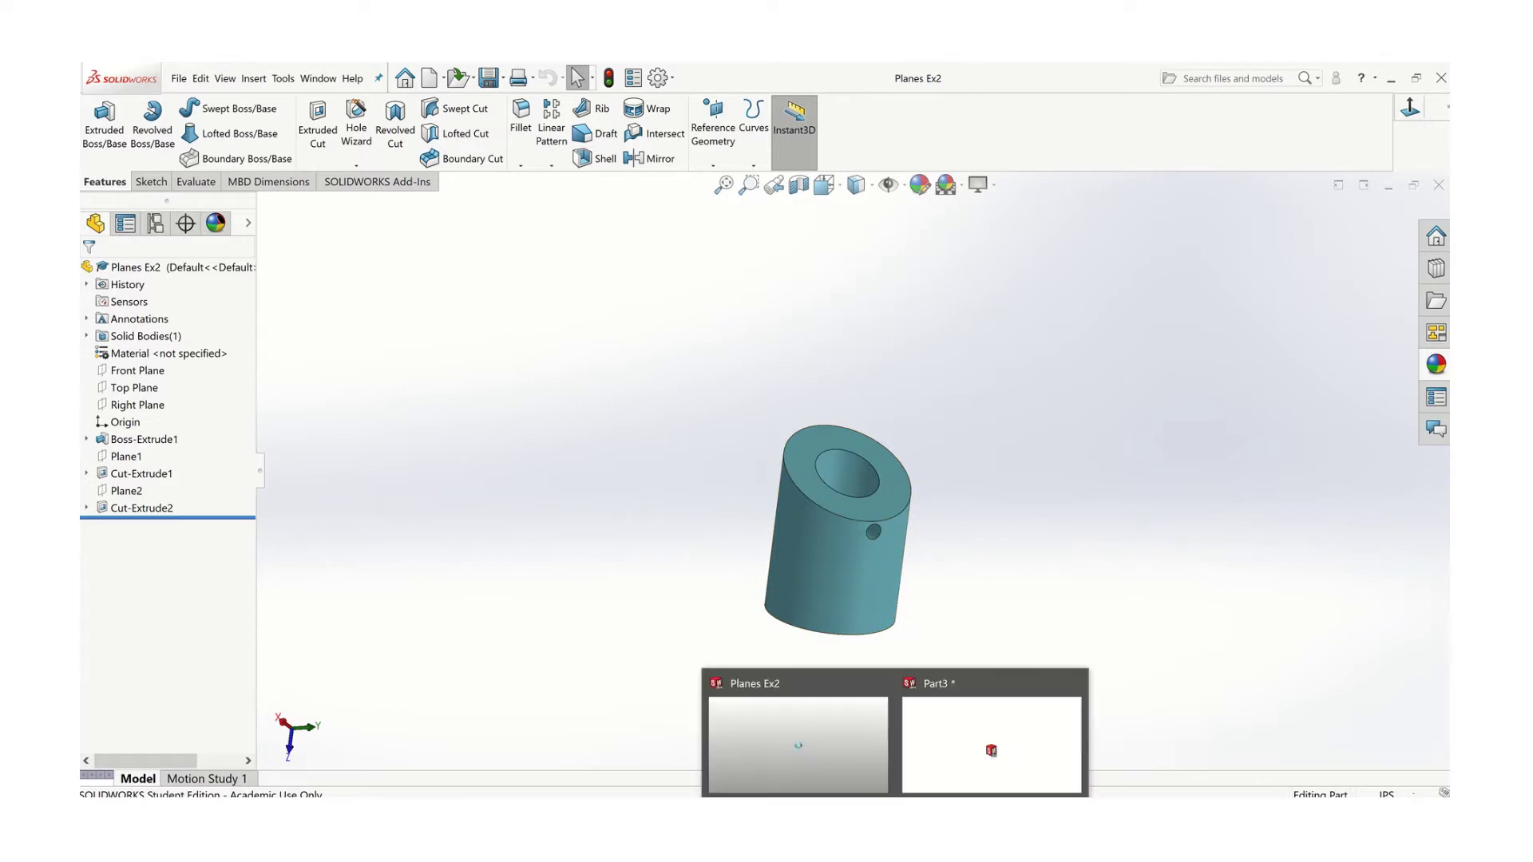
key(ctrl+Tab)
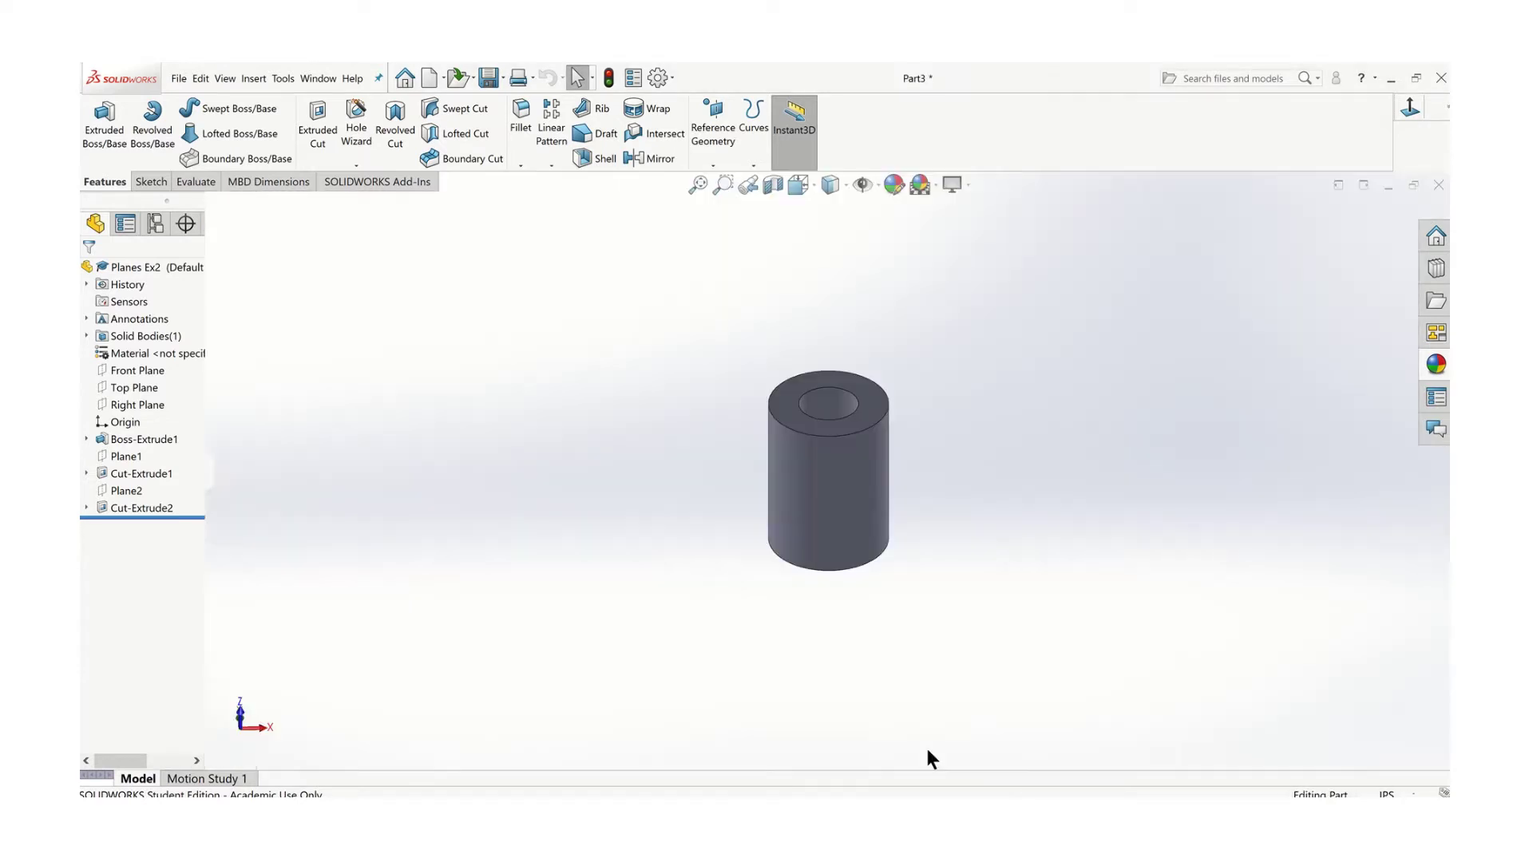
middle_drag(711, 395, 695, 448)
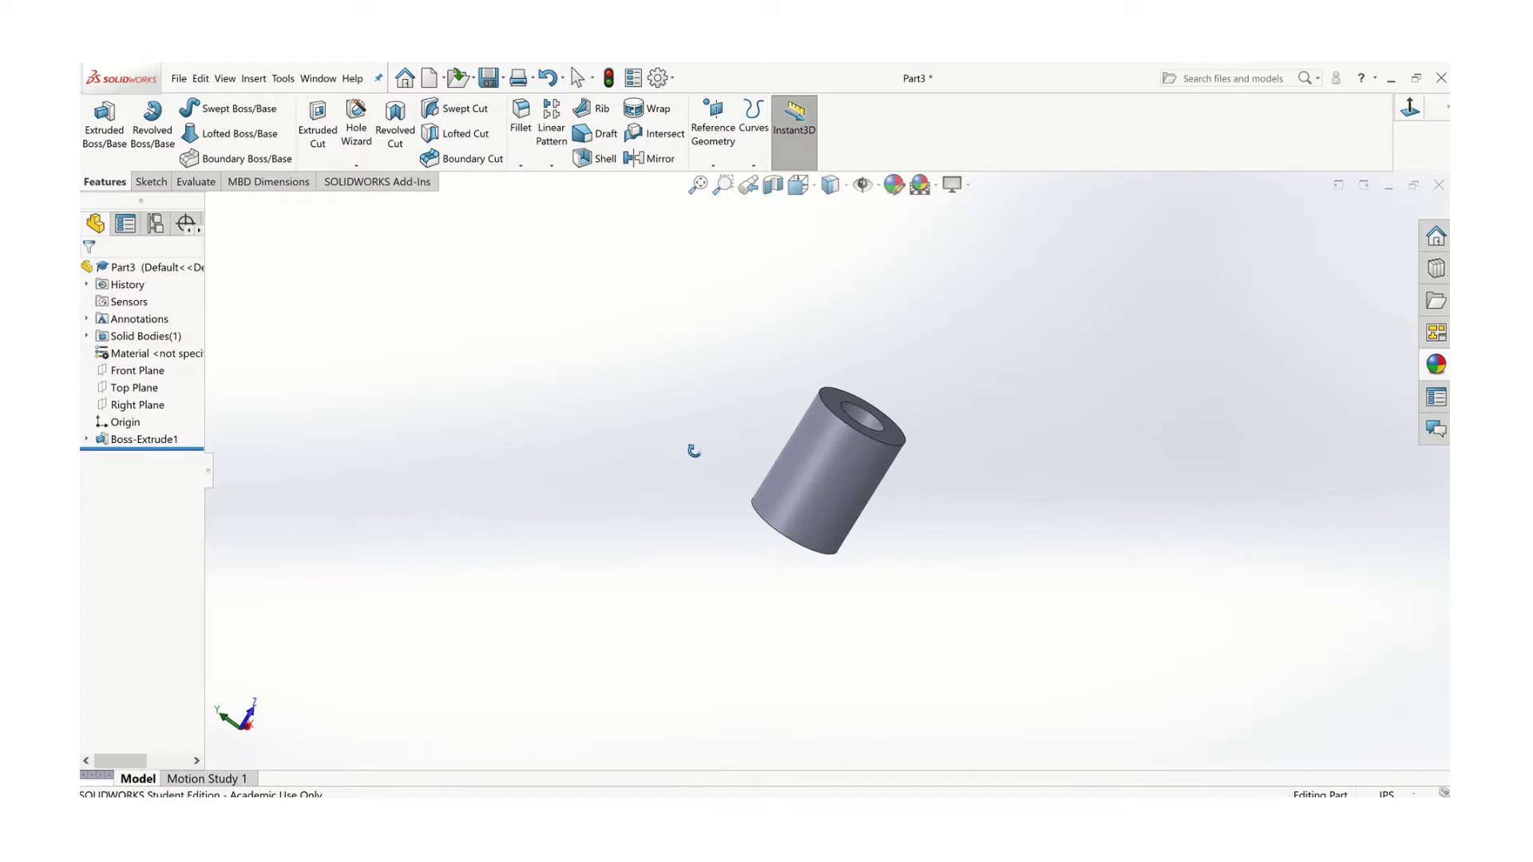
click(85, 440)
right_click(128, 460)
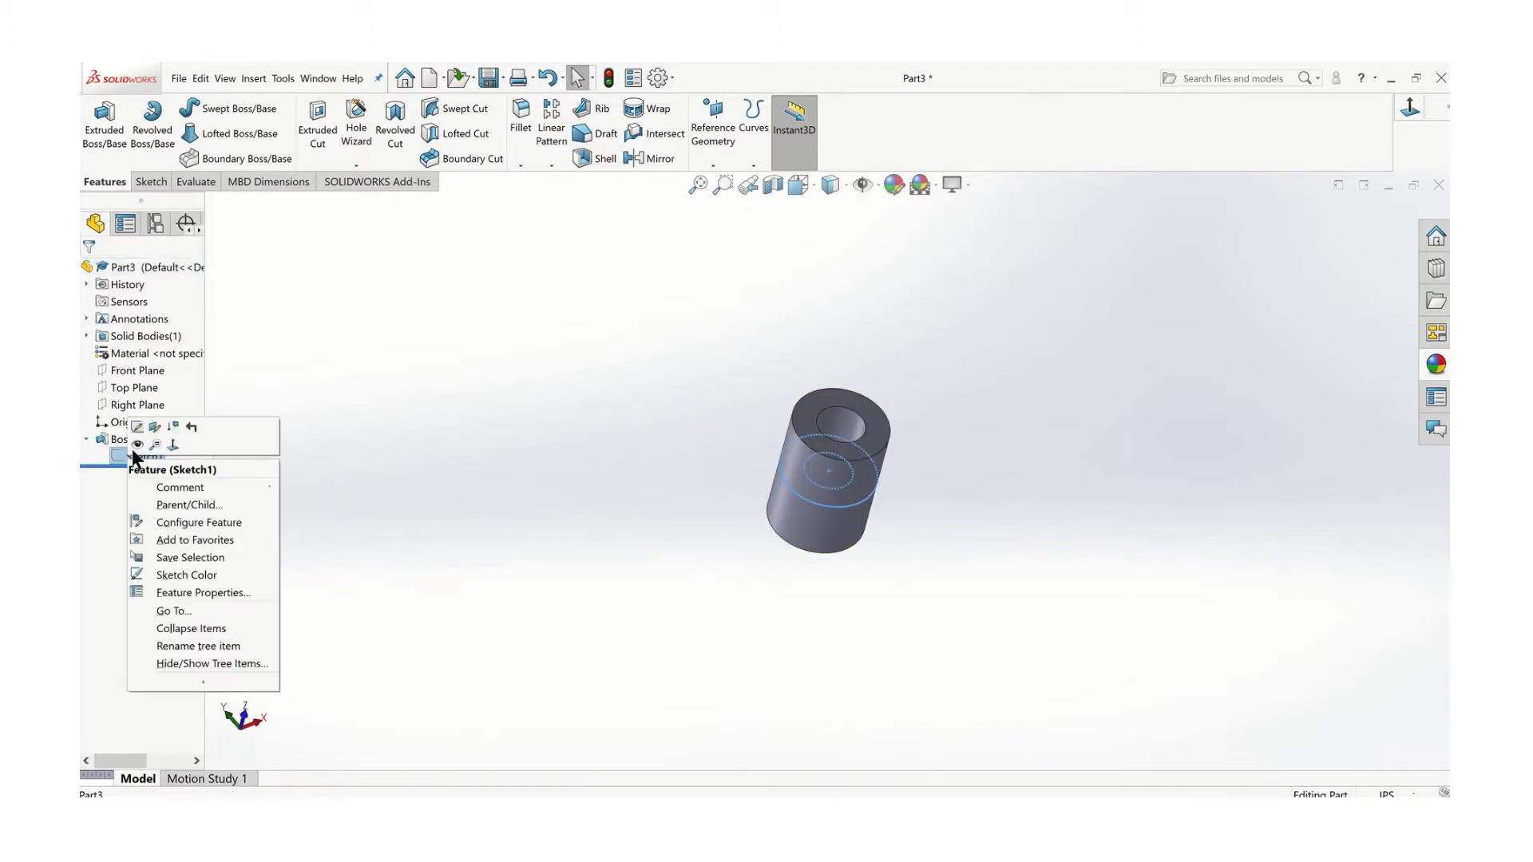
click(136, 437)
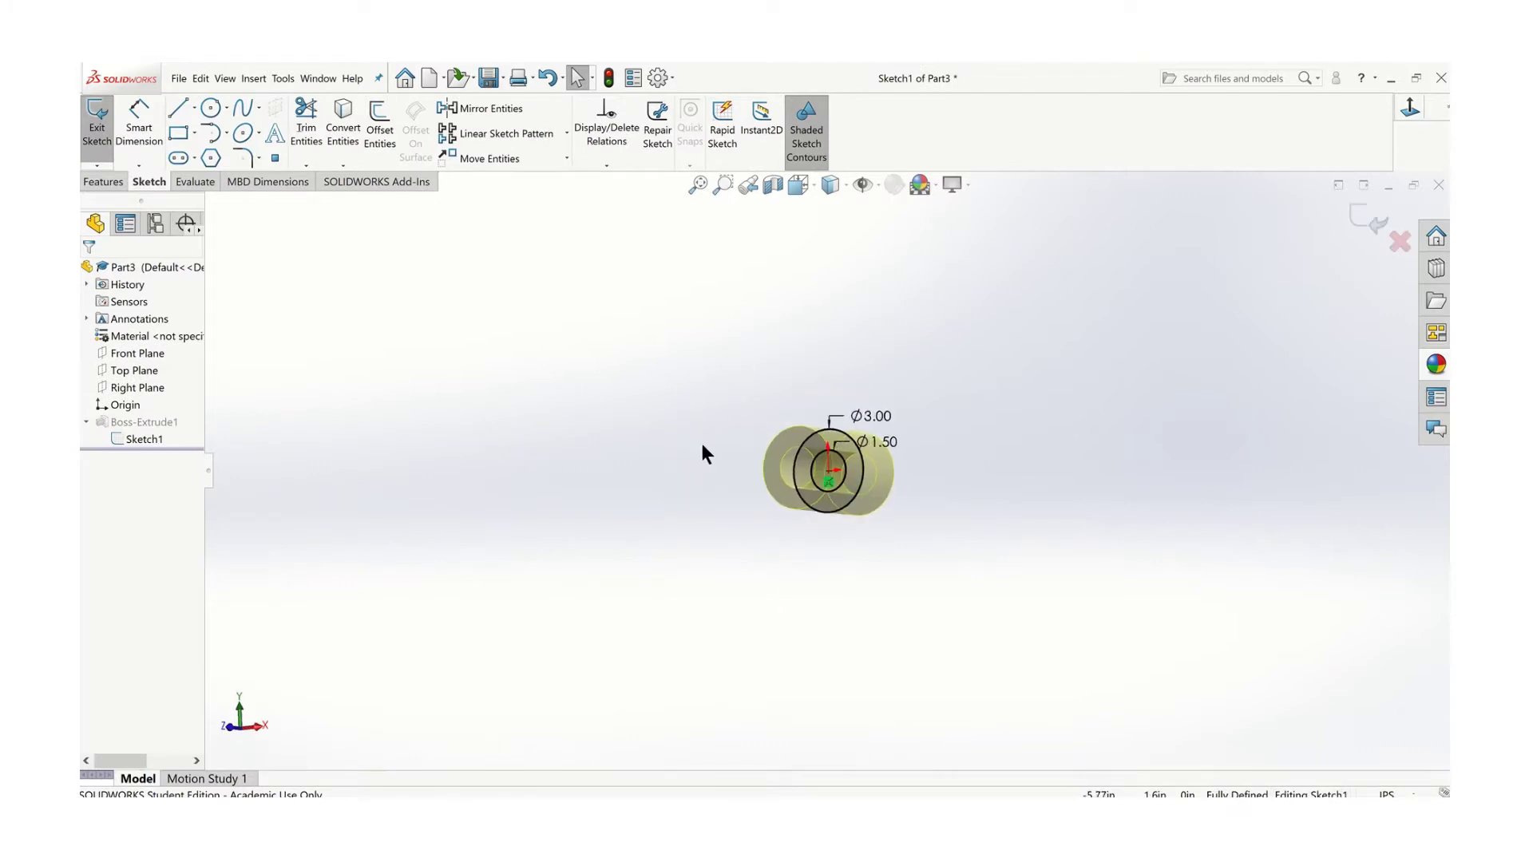
middle_drag(701, 441, 752, 298)
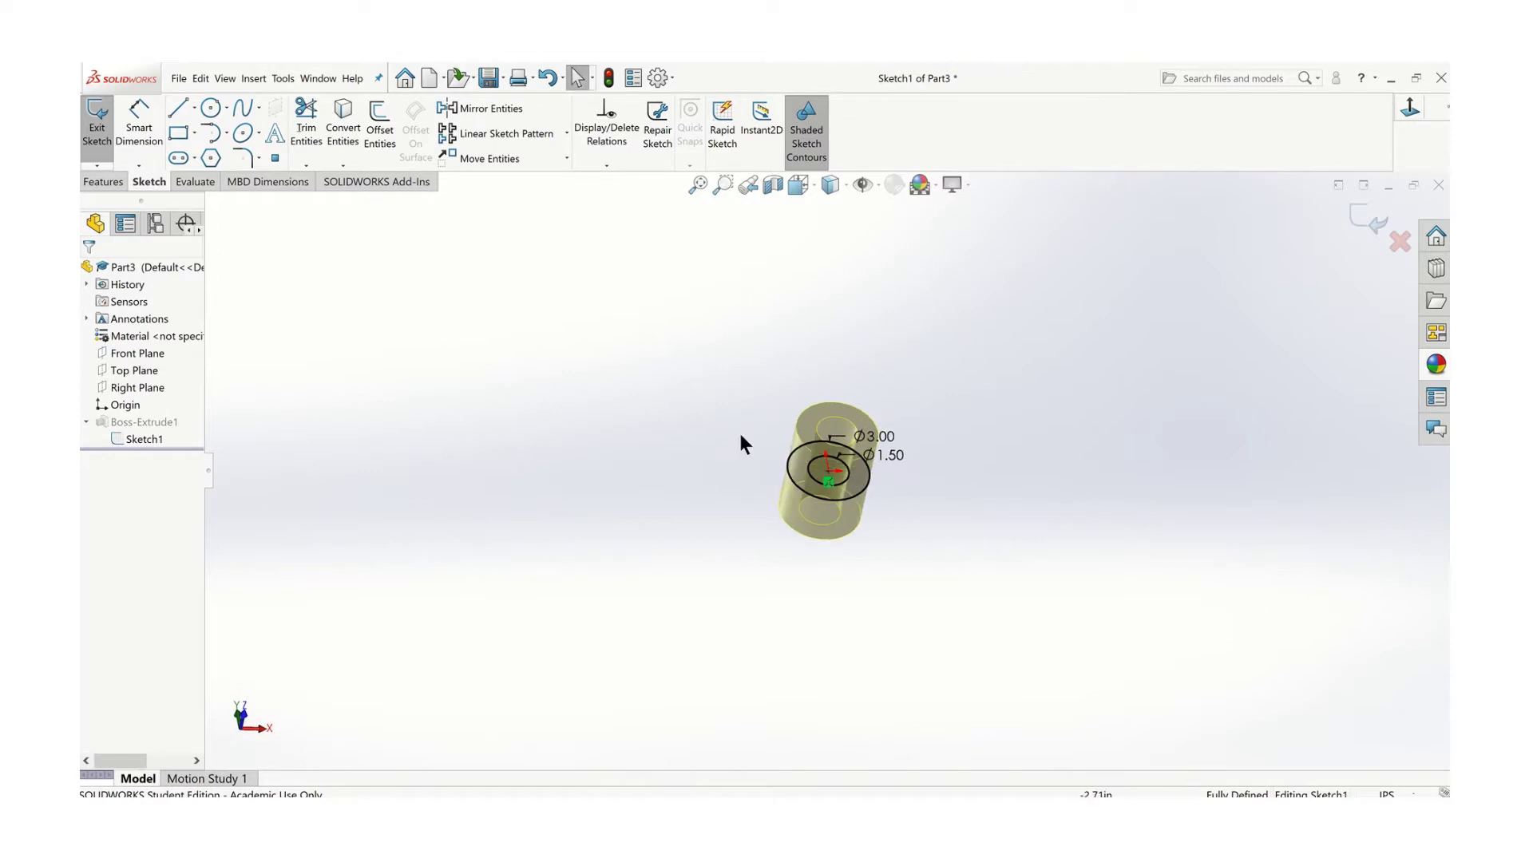
click(1362, 219)
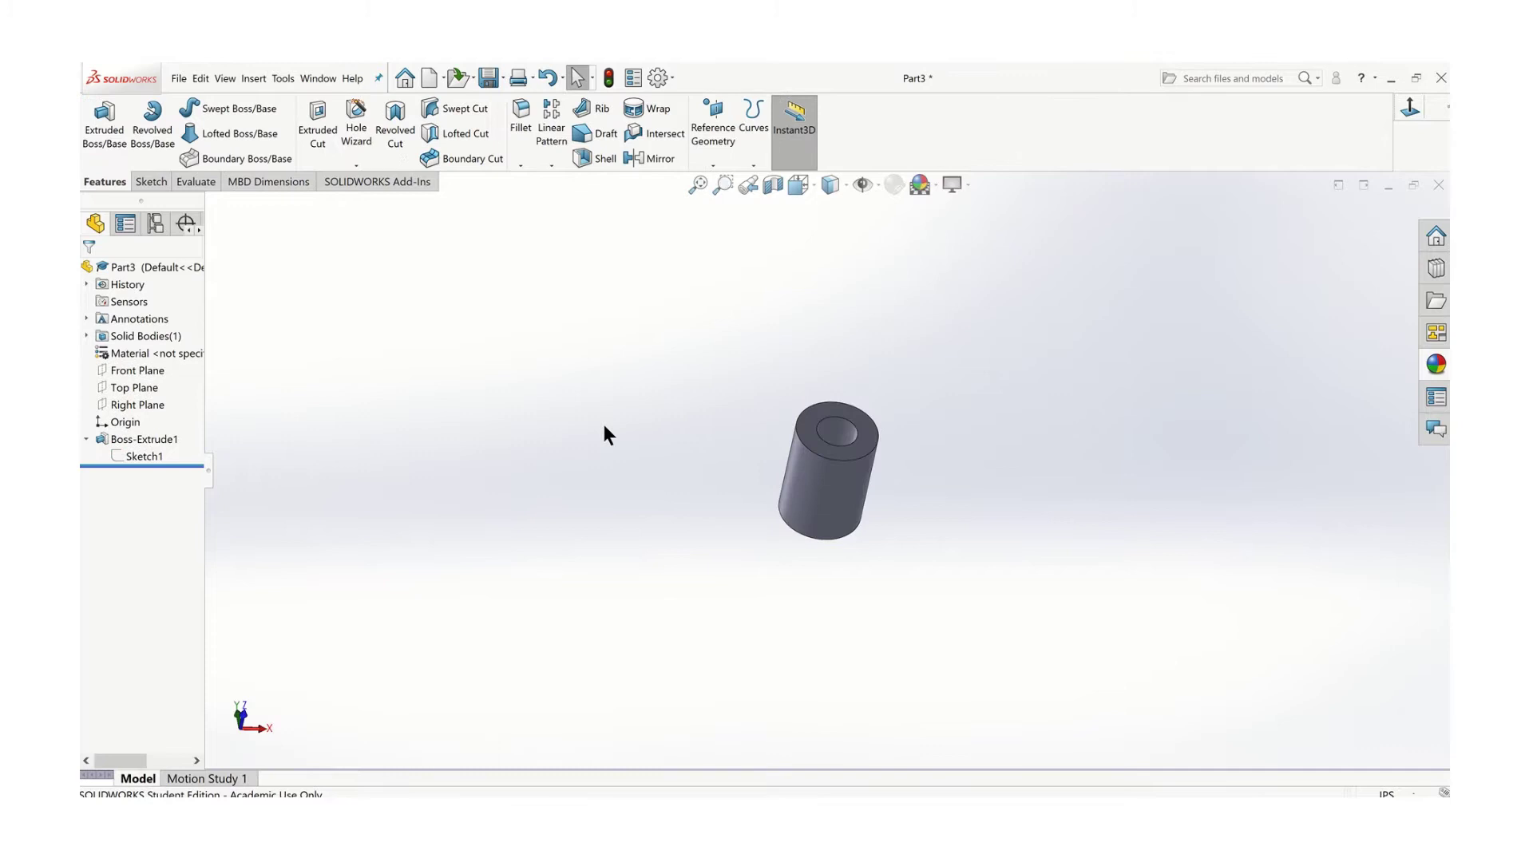
scroll(836, 454, down, 3)
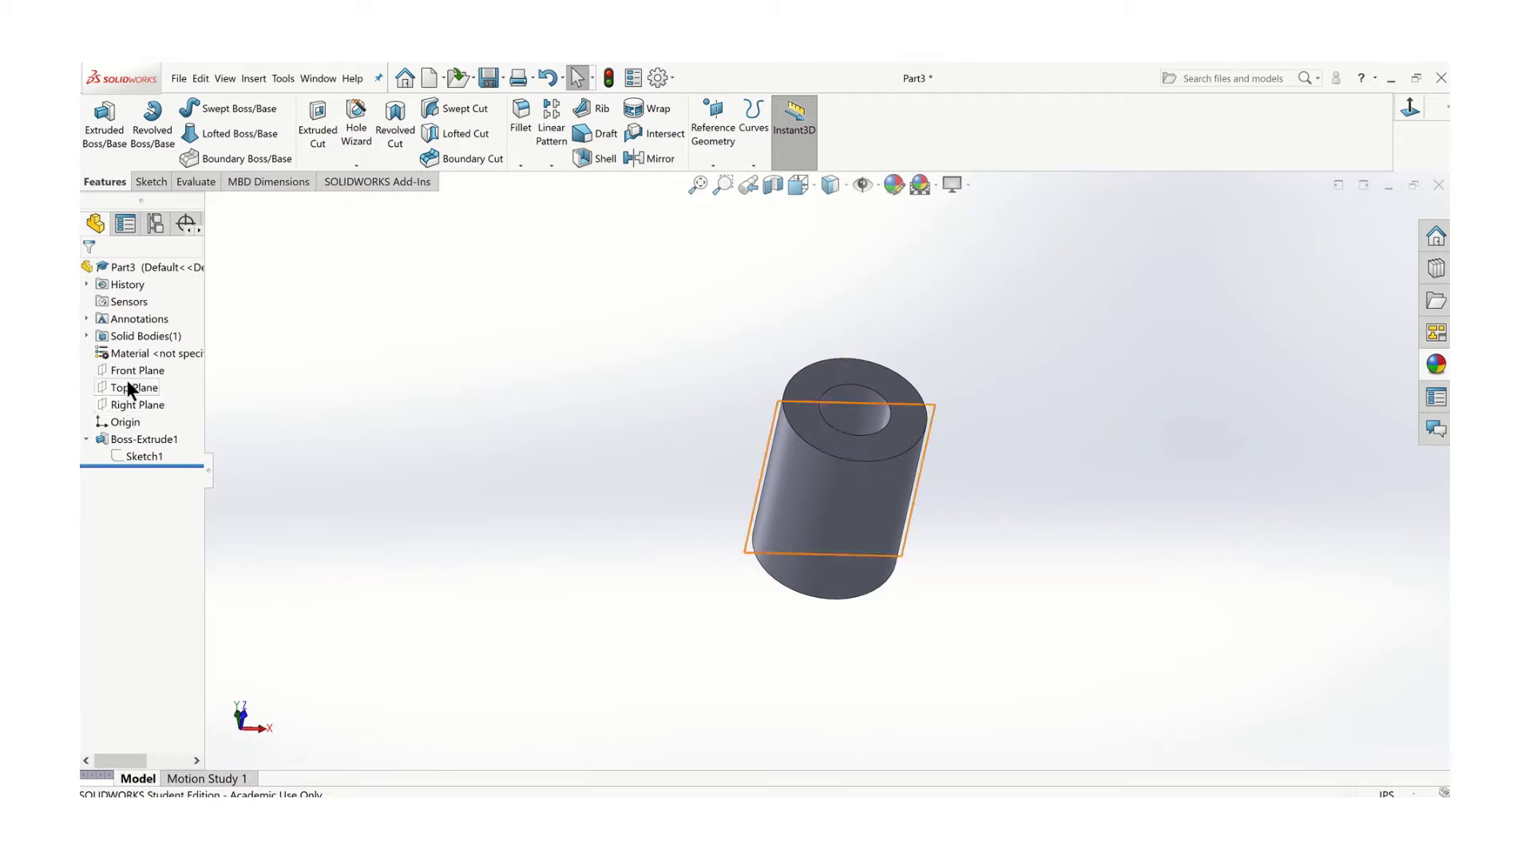
- Clear the Top Plane selection and start a new plane from Reference Geometry > Plane
middle_drag(625, 409, 666, 359)
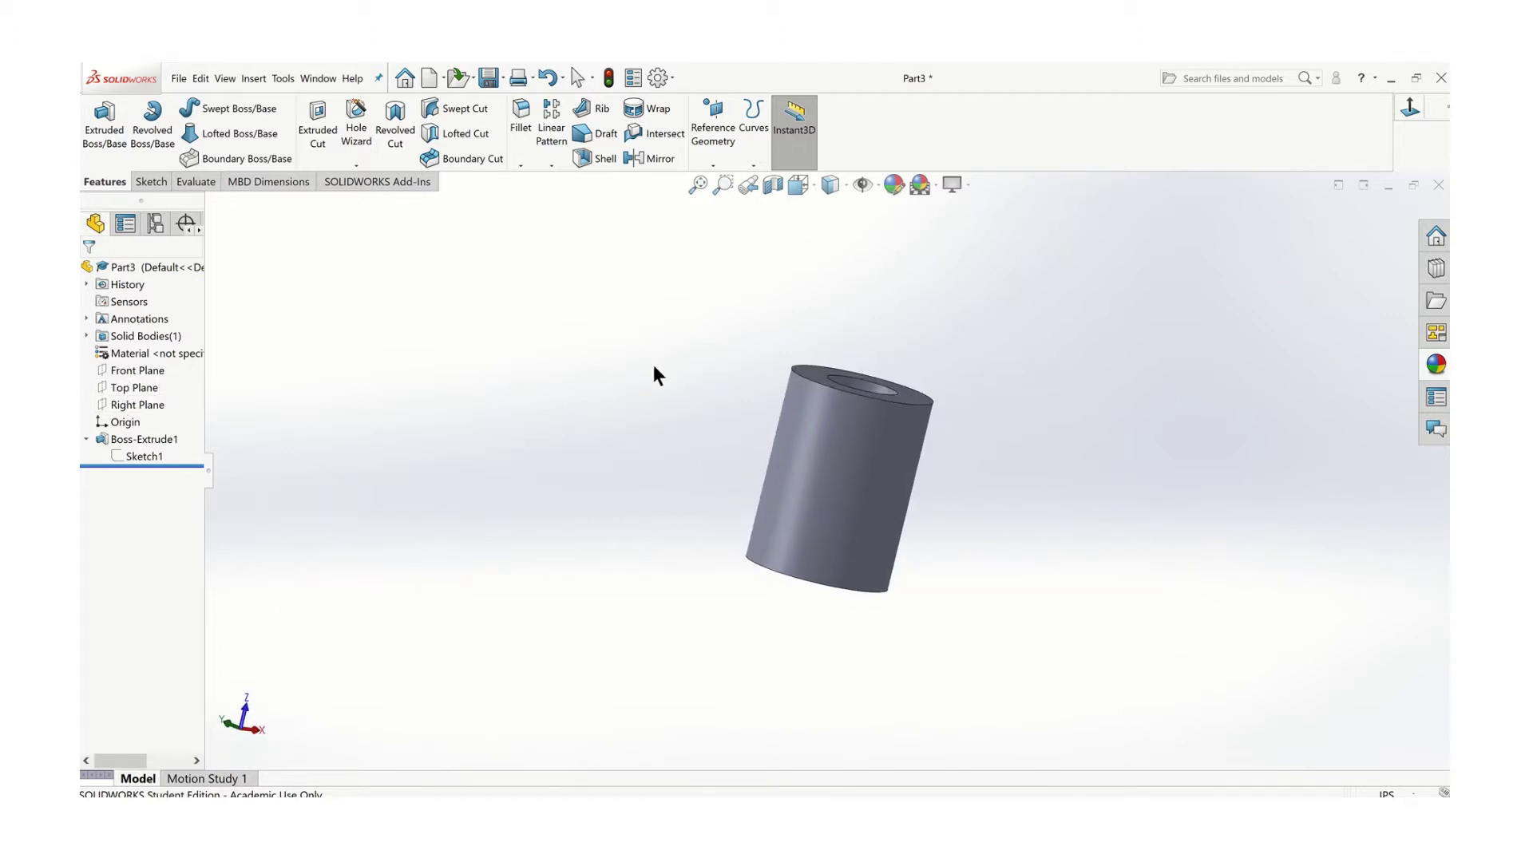
right_click(136, 389)
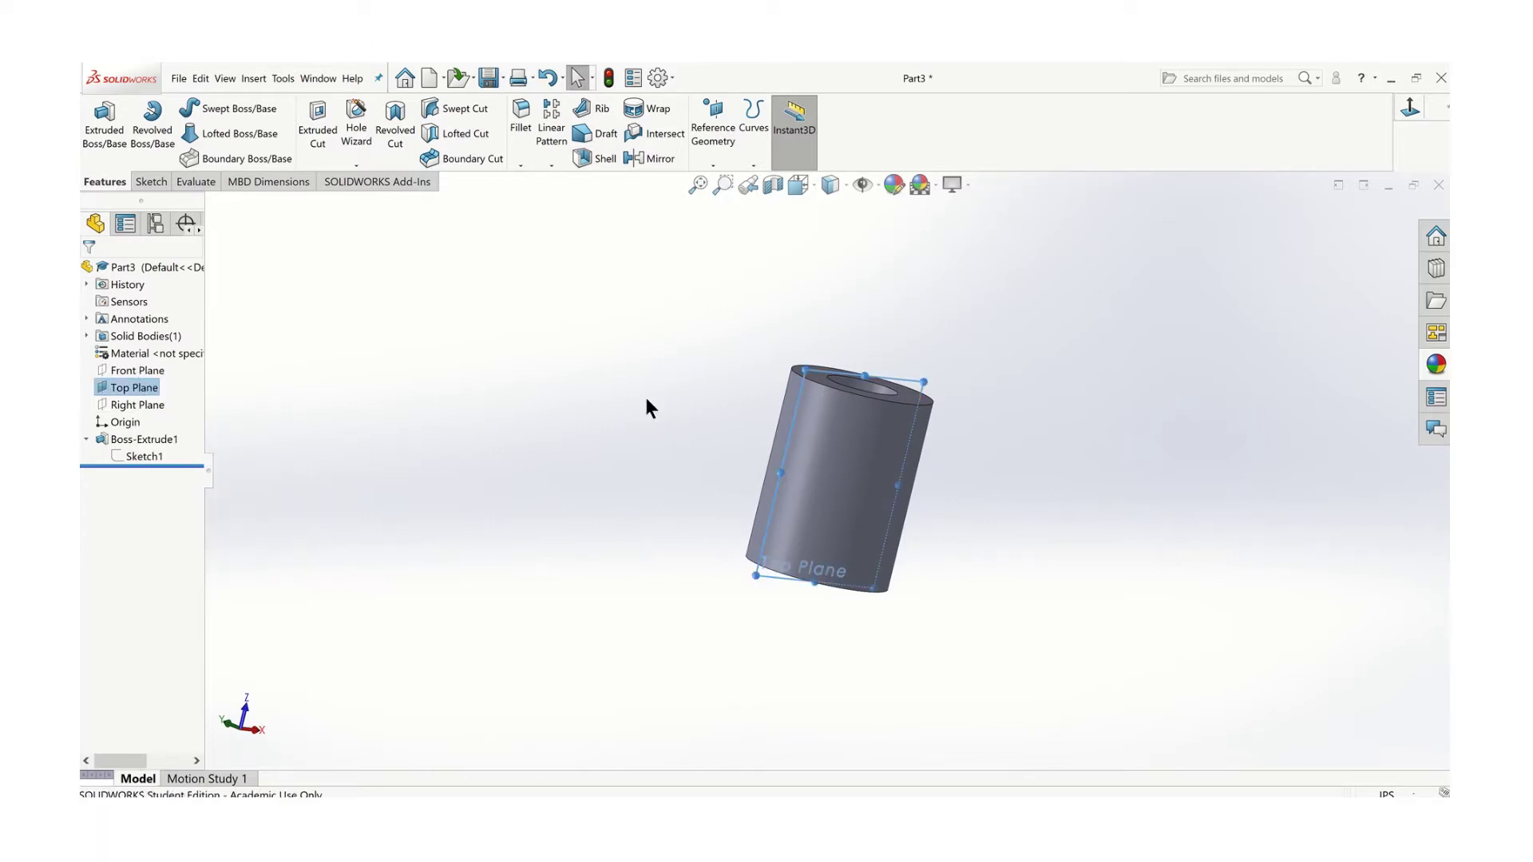
mouse_move(687, 405)
middle_down()
mouse_move(606, 428)
mouse_move(637, 350)
mouse_move(685, 370)
mouse_move(726, 428)
mouse_move(639, 387)
mouse_move(695, 524)
mouse_move(696, 425)
middle_up()
key(Escape)
click(666, 400)
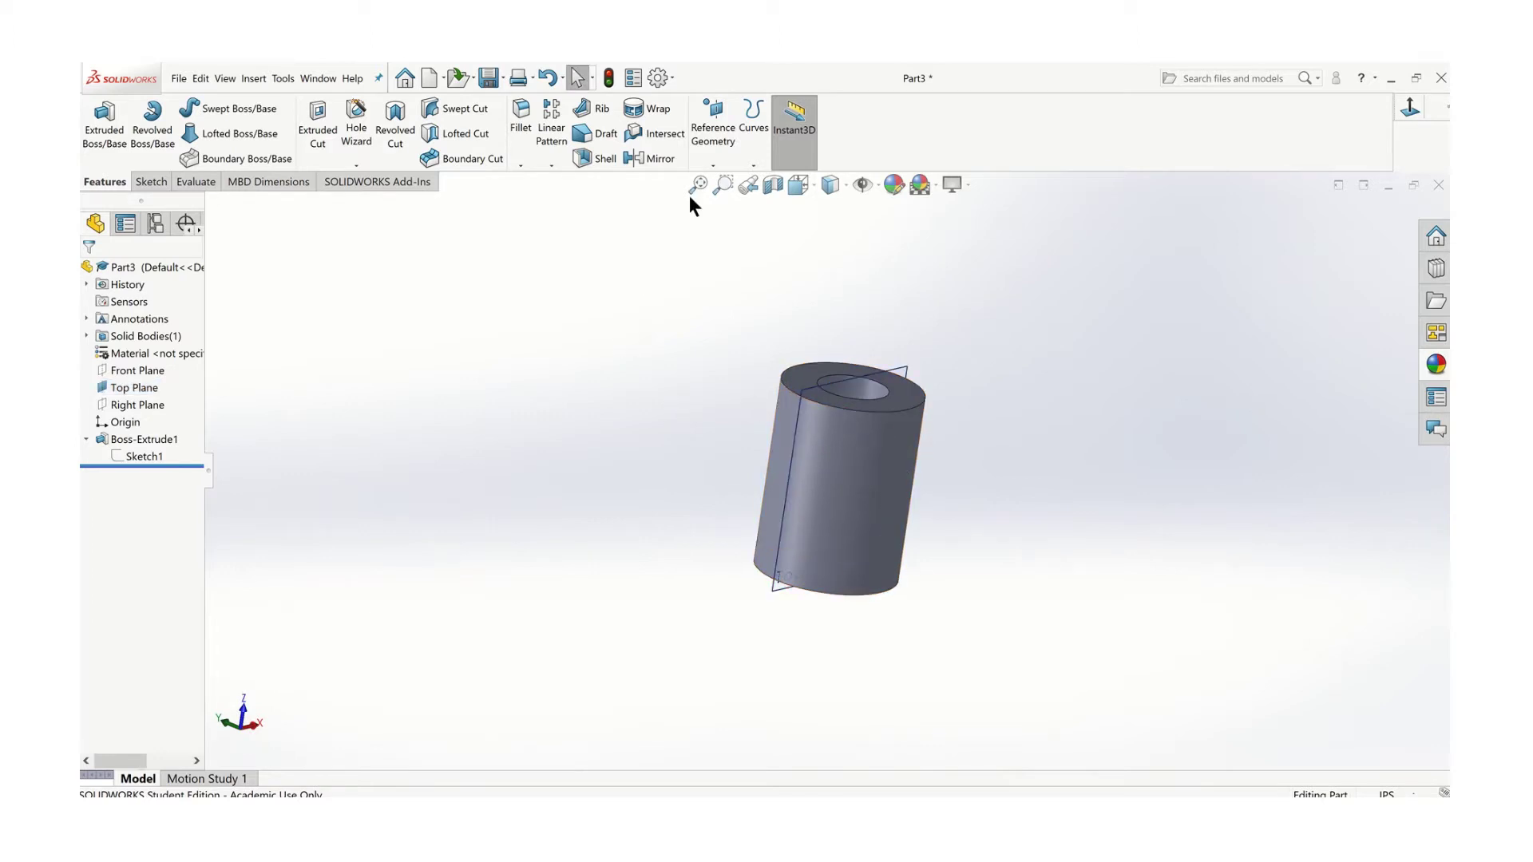
click(715, 163)
click(716, 177)
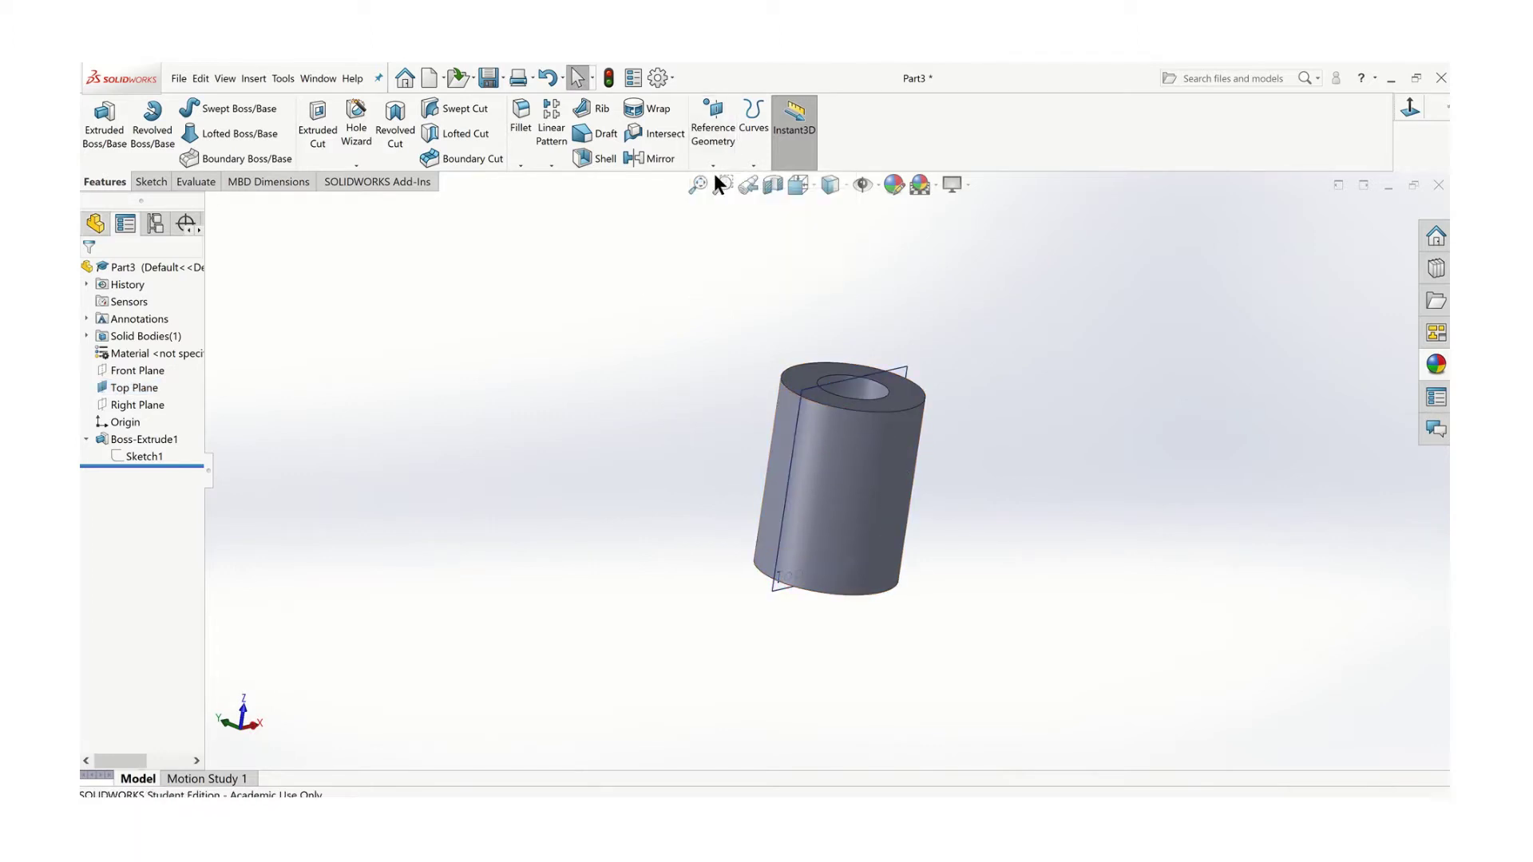
- Create Plane1 with Top Plane as First Reference at a 1.50 in offset
click(907, 370)
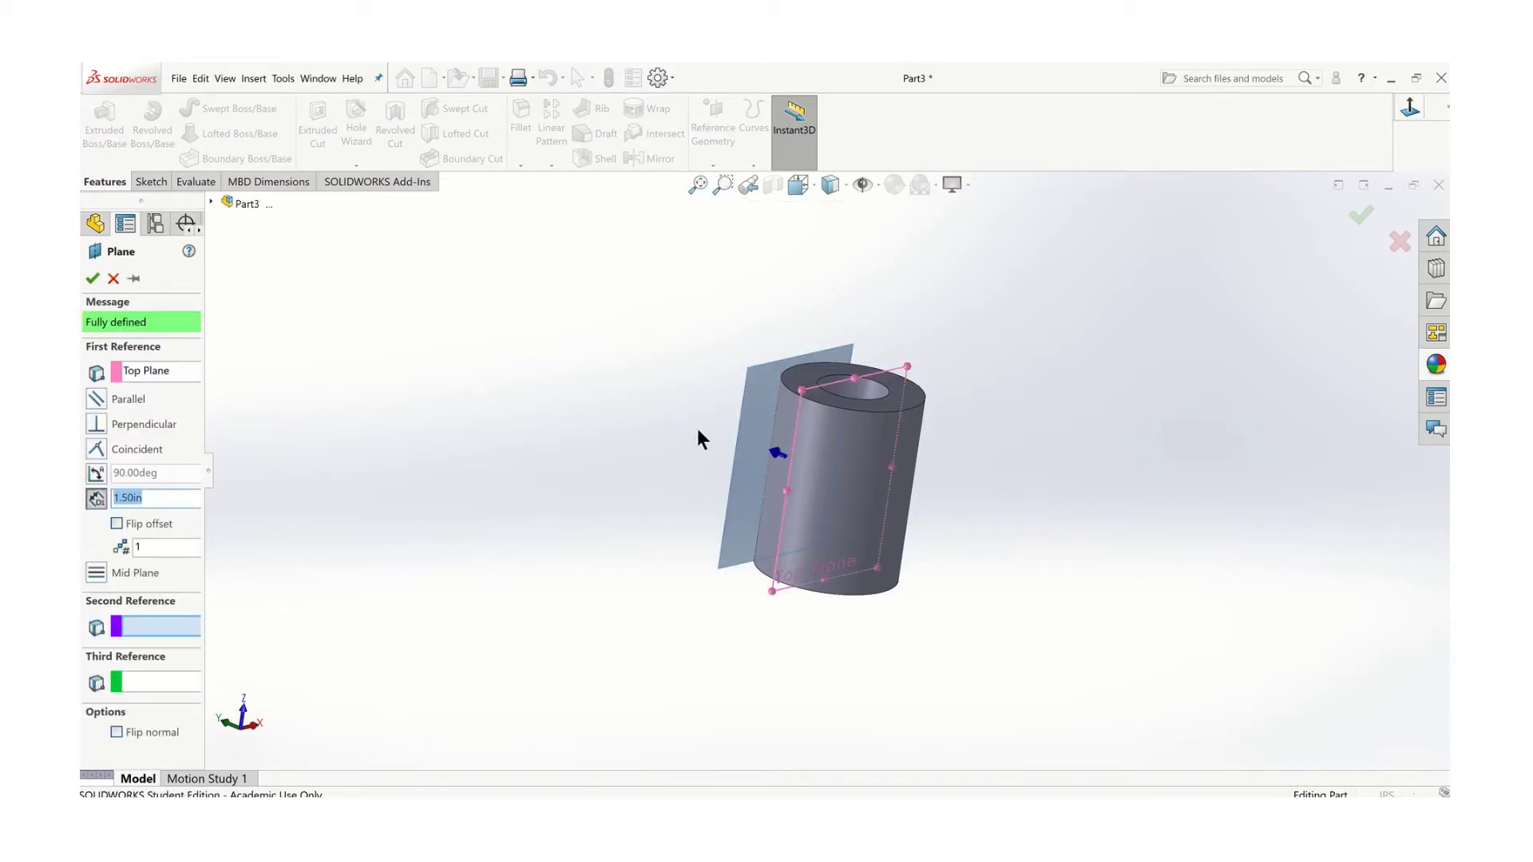
middle_drag(711, 423, 746, 433)
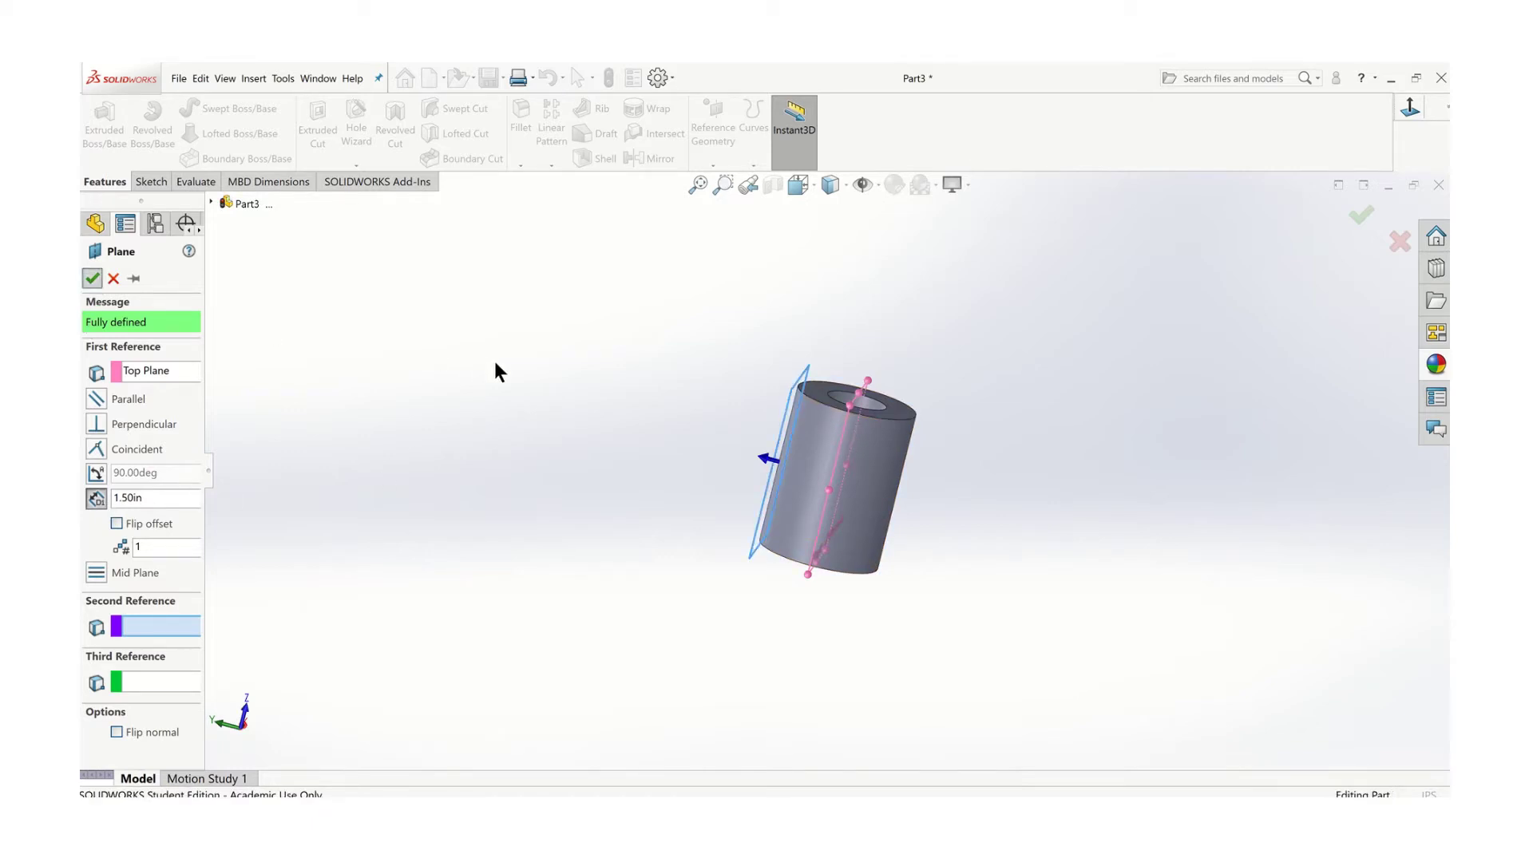
key(Return)
- On the Sketch tab, select Plane1 and view it Normal To
middle_drag(644, 365, 662, 394)
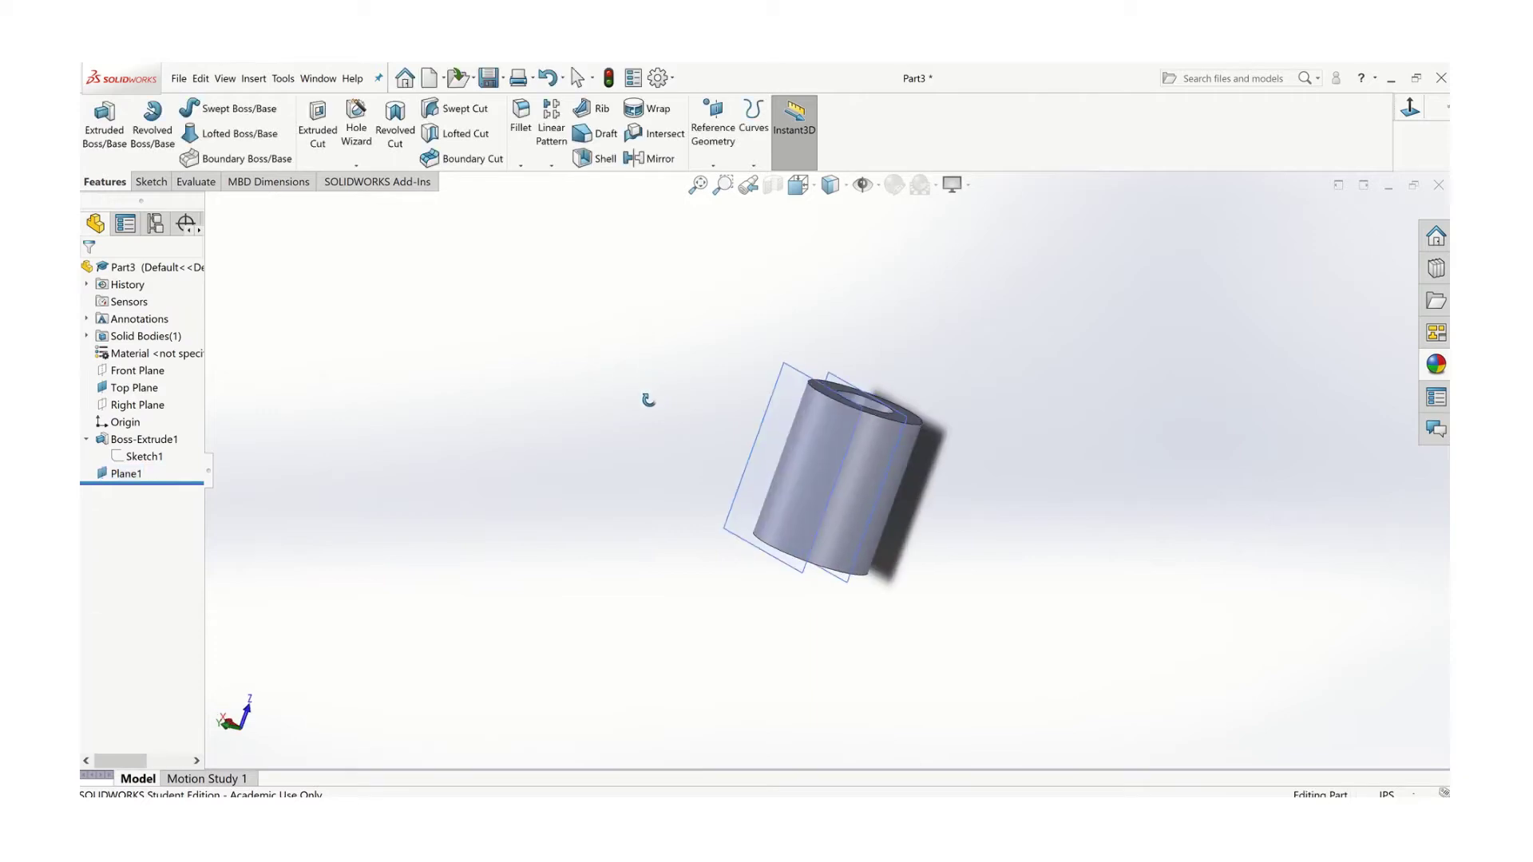
right_click(137, 392)
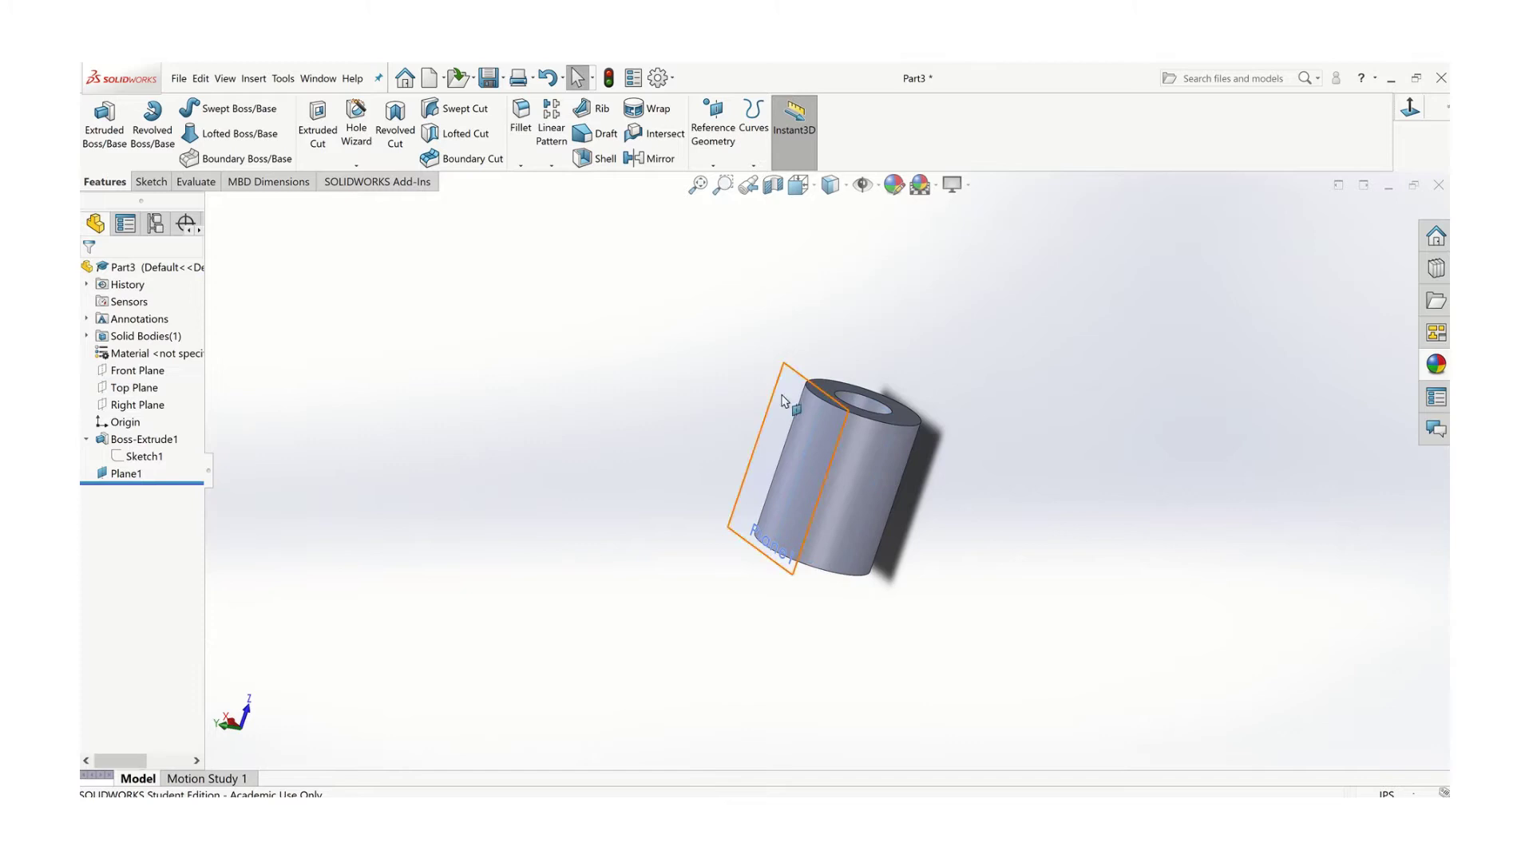
click(145, 182)
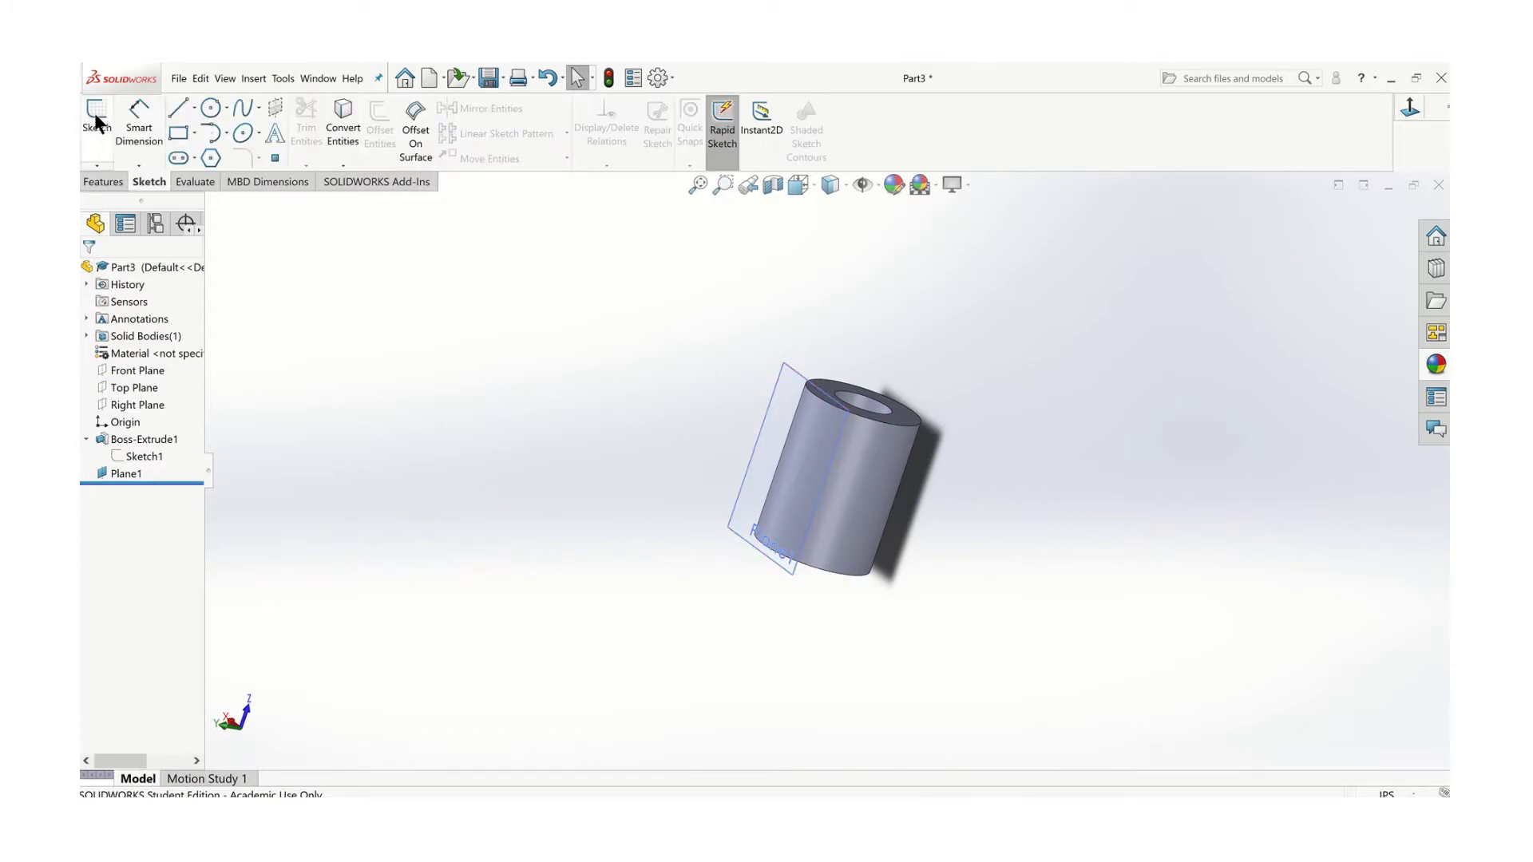
click(788, 372)
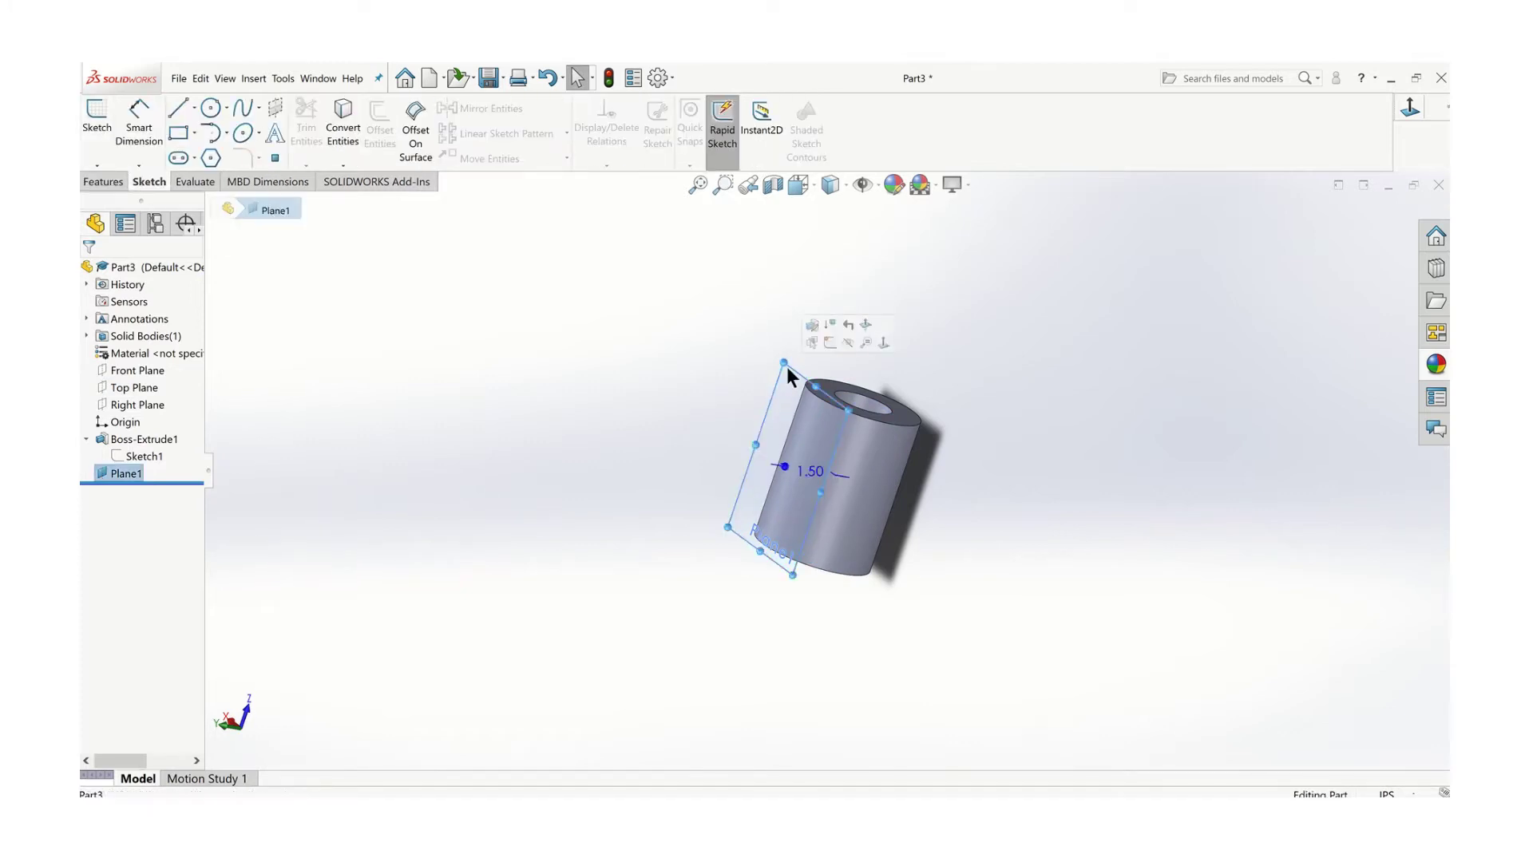
key(ctrl+8)
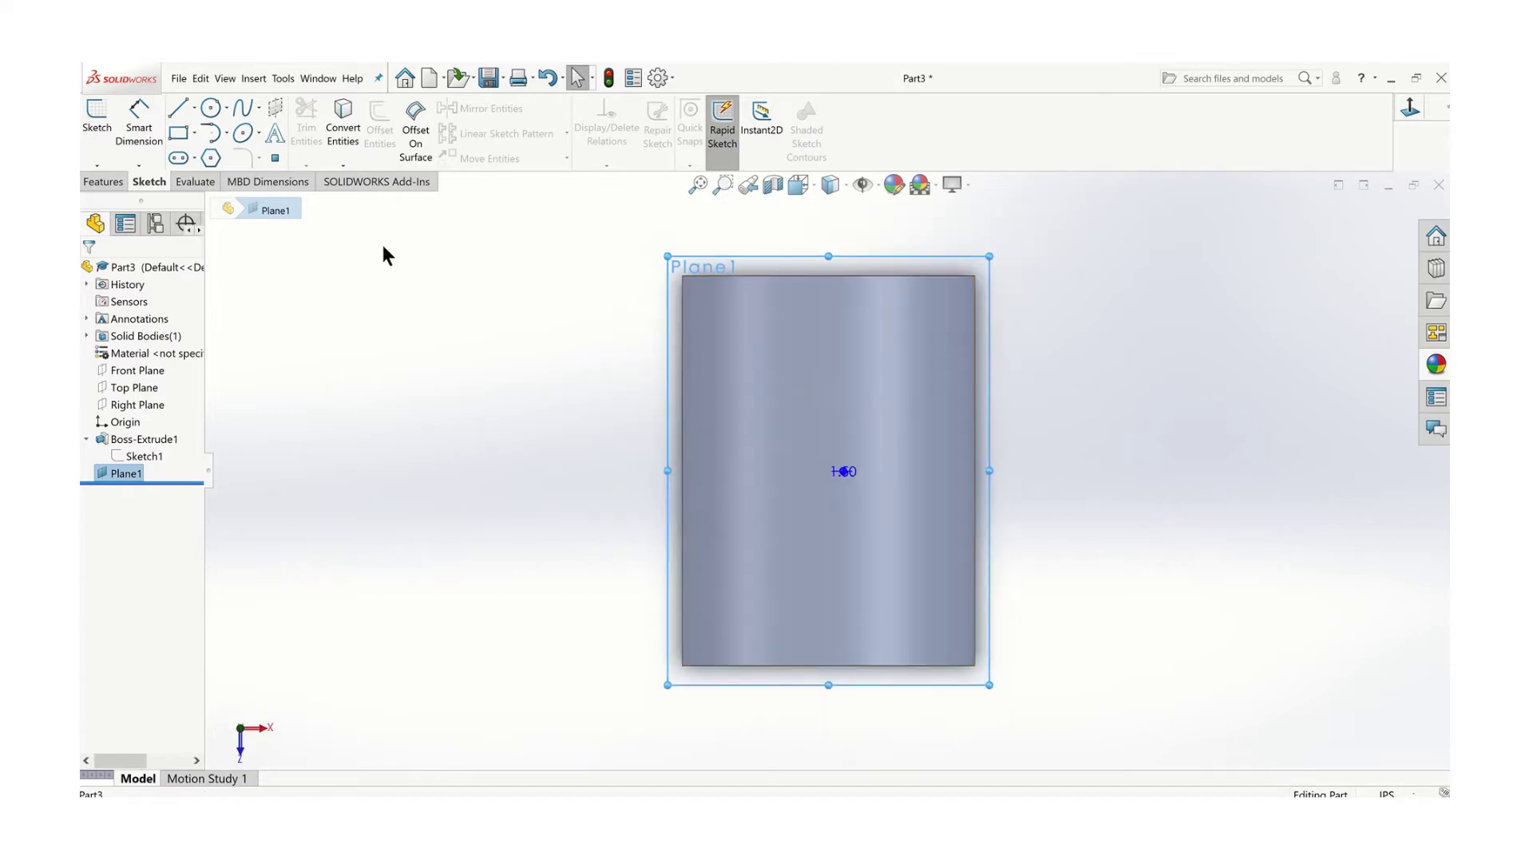
- Start a line sketch on Plane1
click(177, 108)
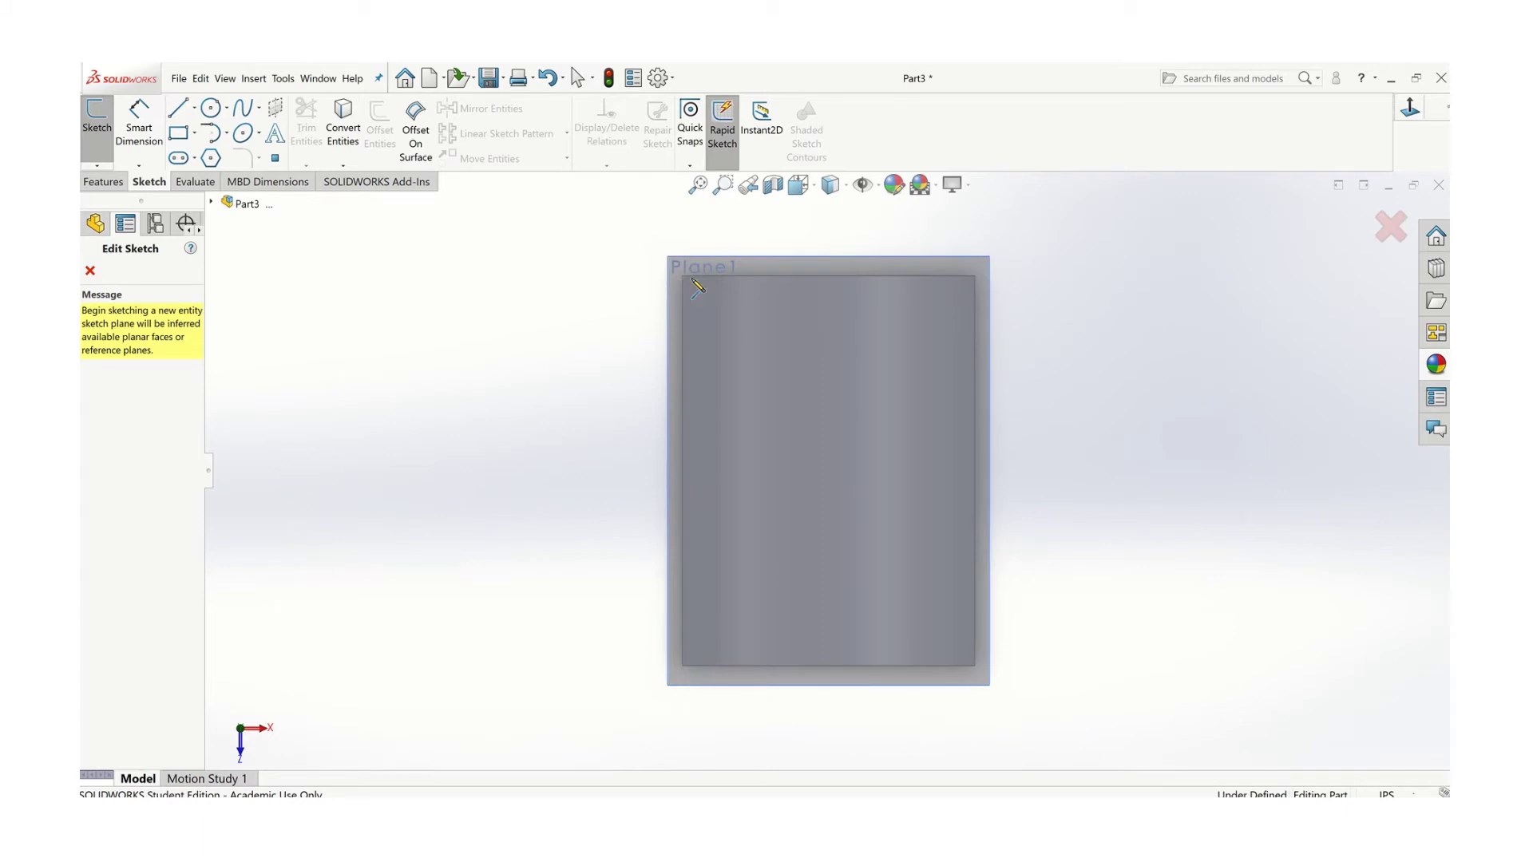
click(182, 112)
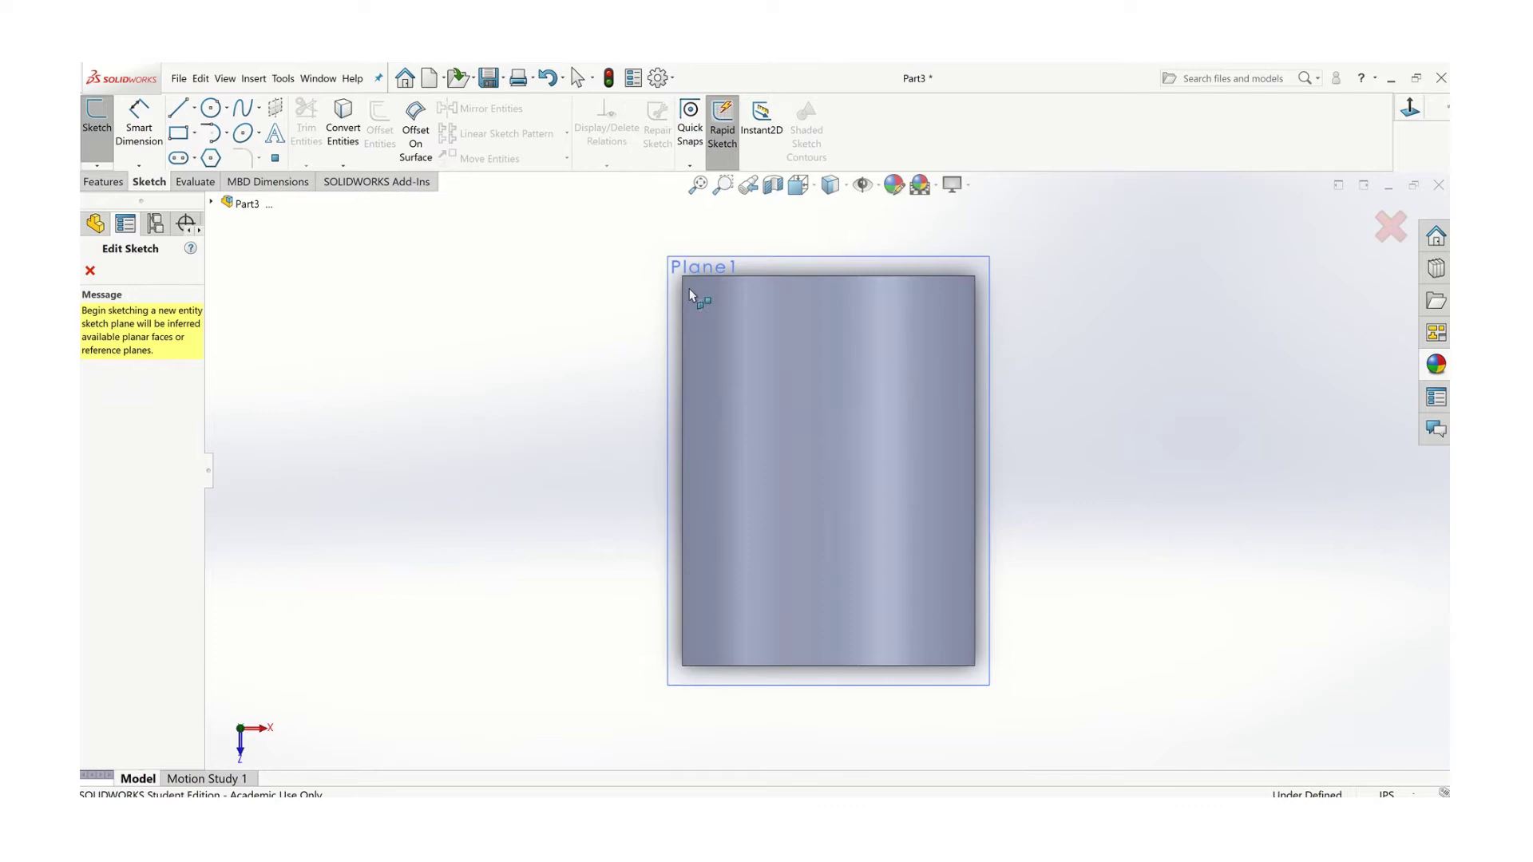
click(689, 294)
click(182, 113)
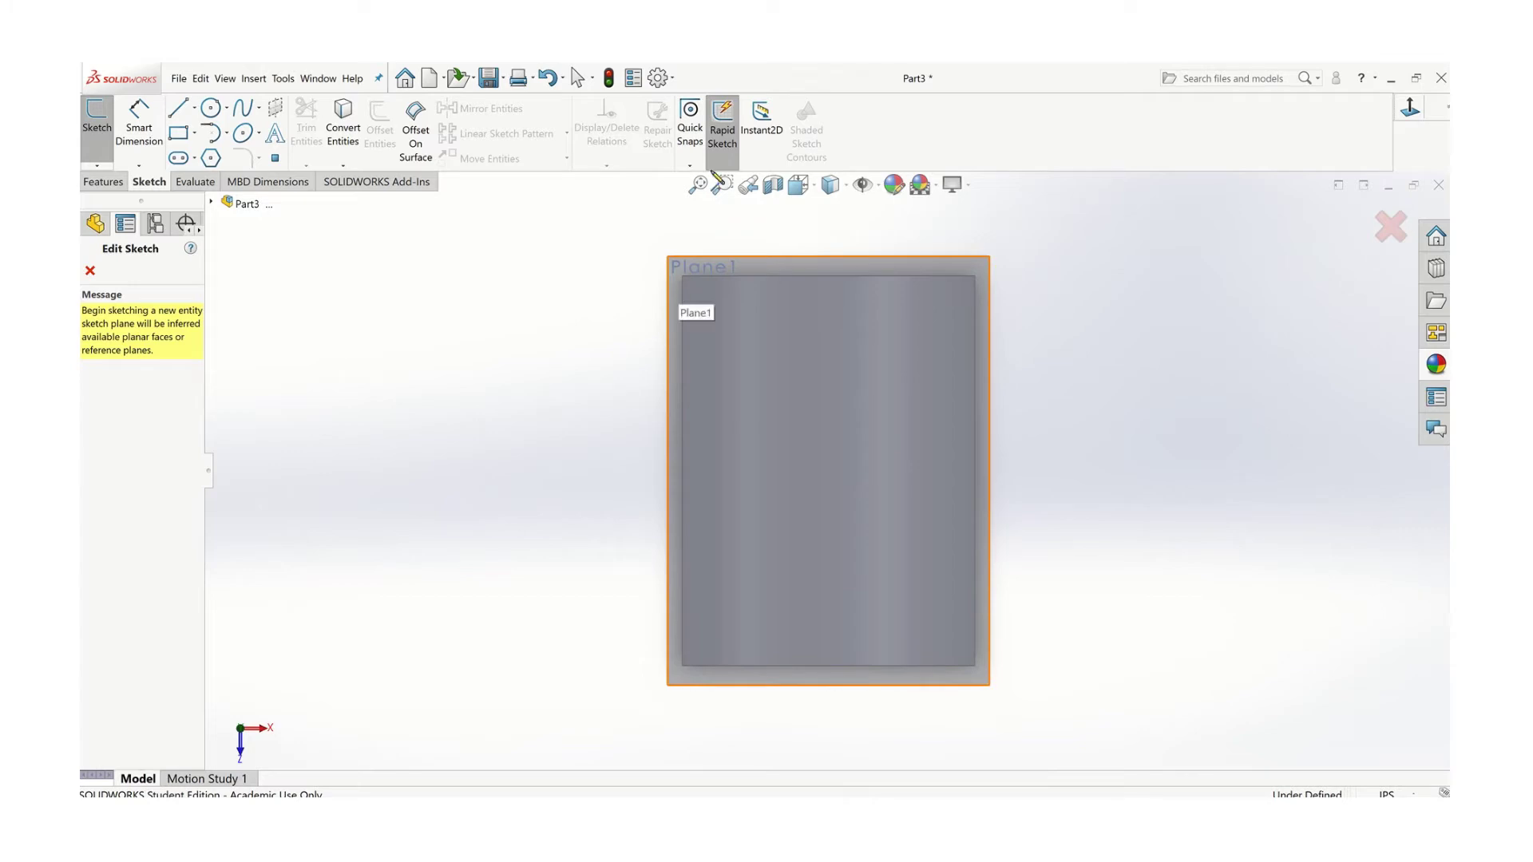
- Draw a closed triangle across the cylinder top from angled, vertical and horizontal lines
mouse_move(722, 60)
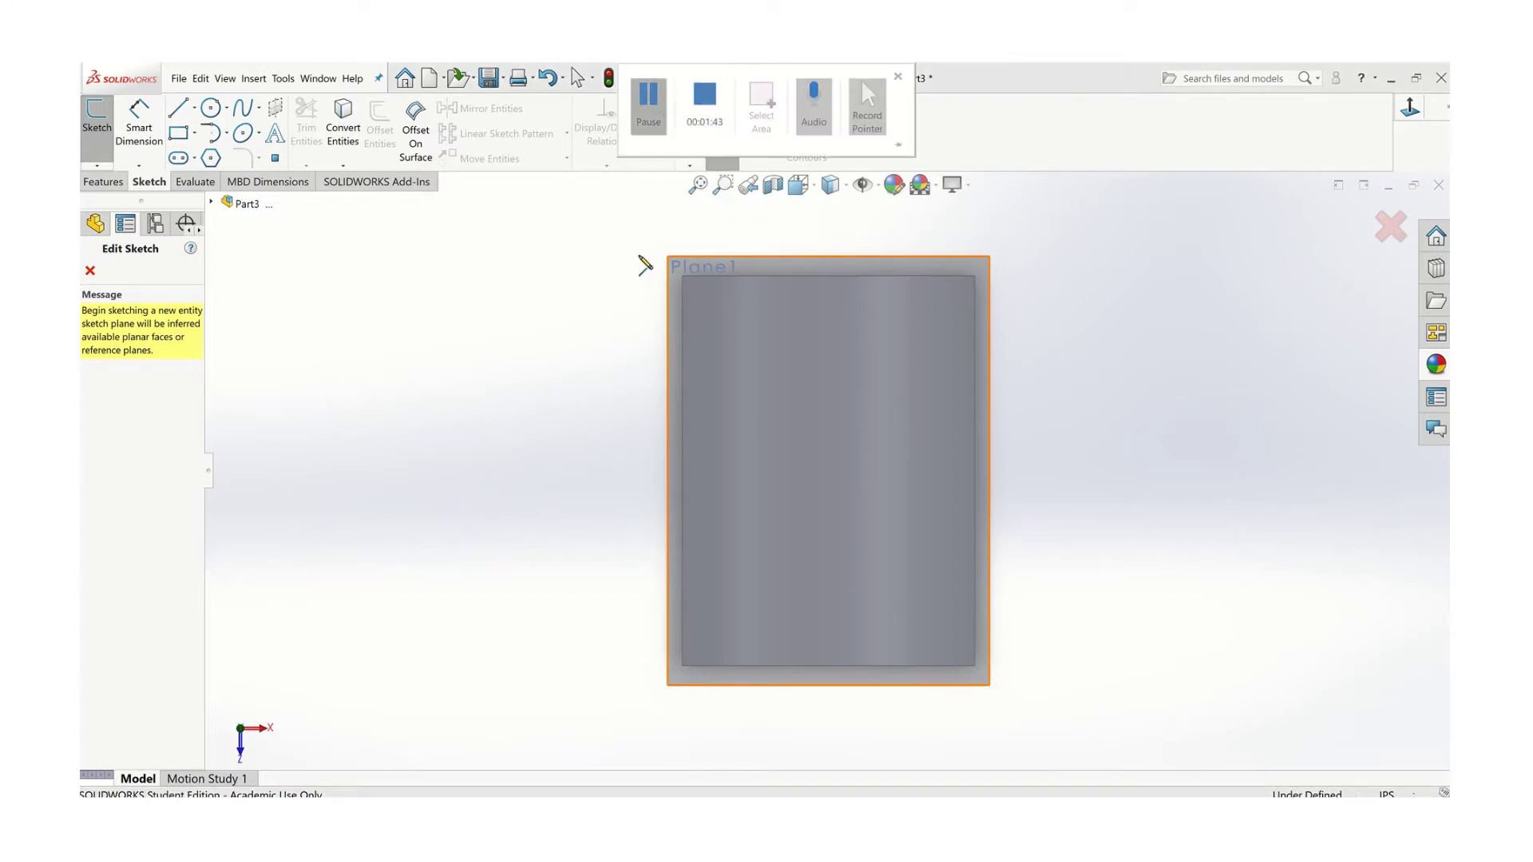
click(646, 265)
click(178, 108)
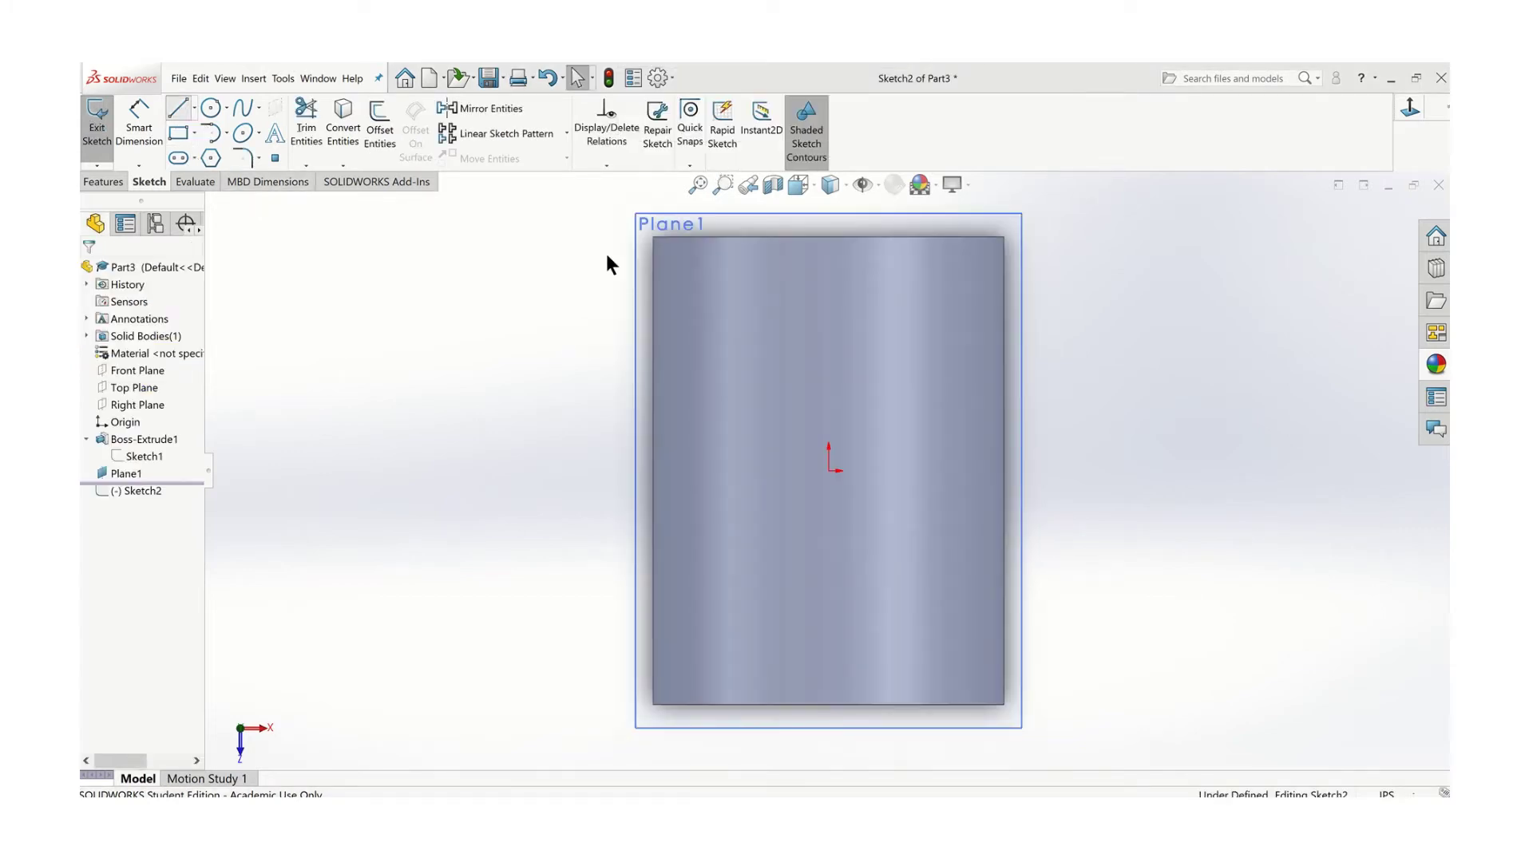
click(665, 238)
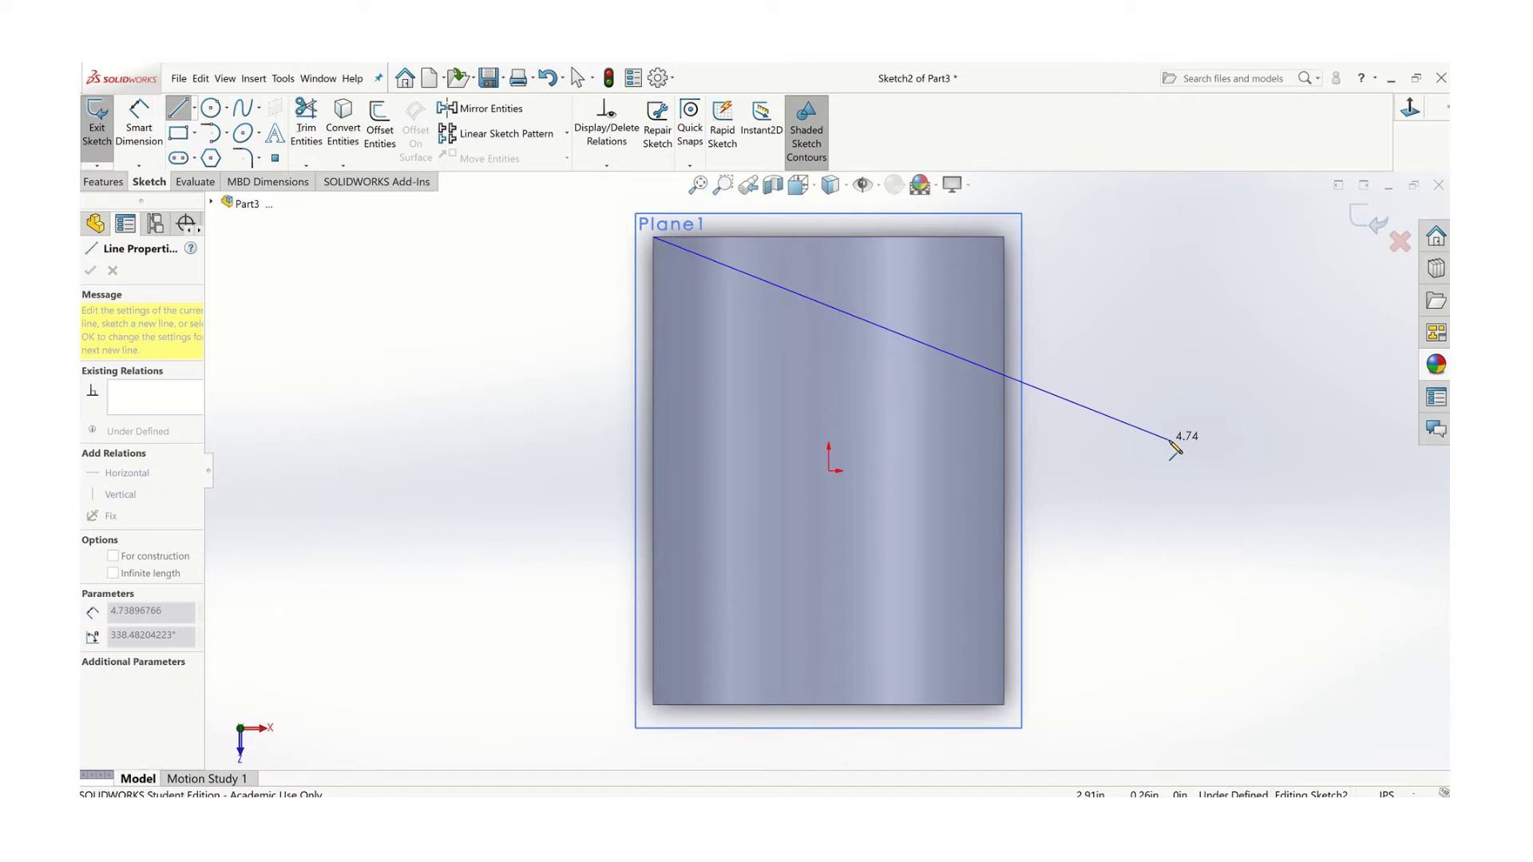
click(1004, 387)
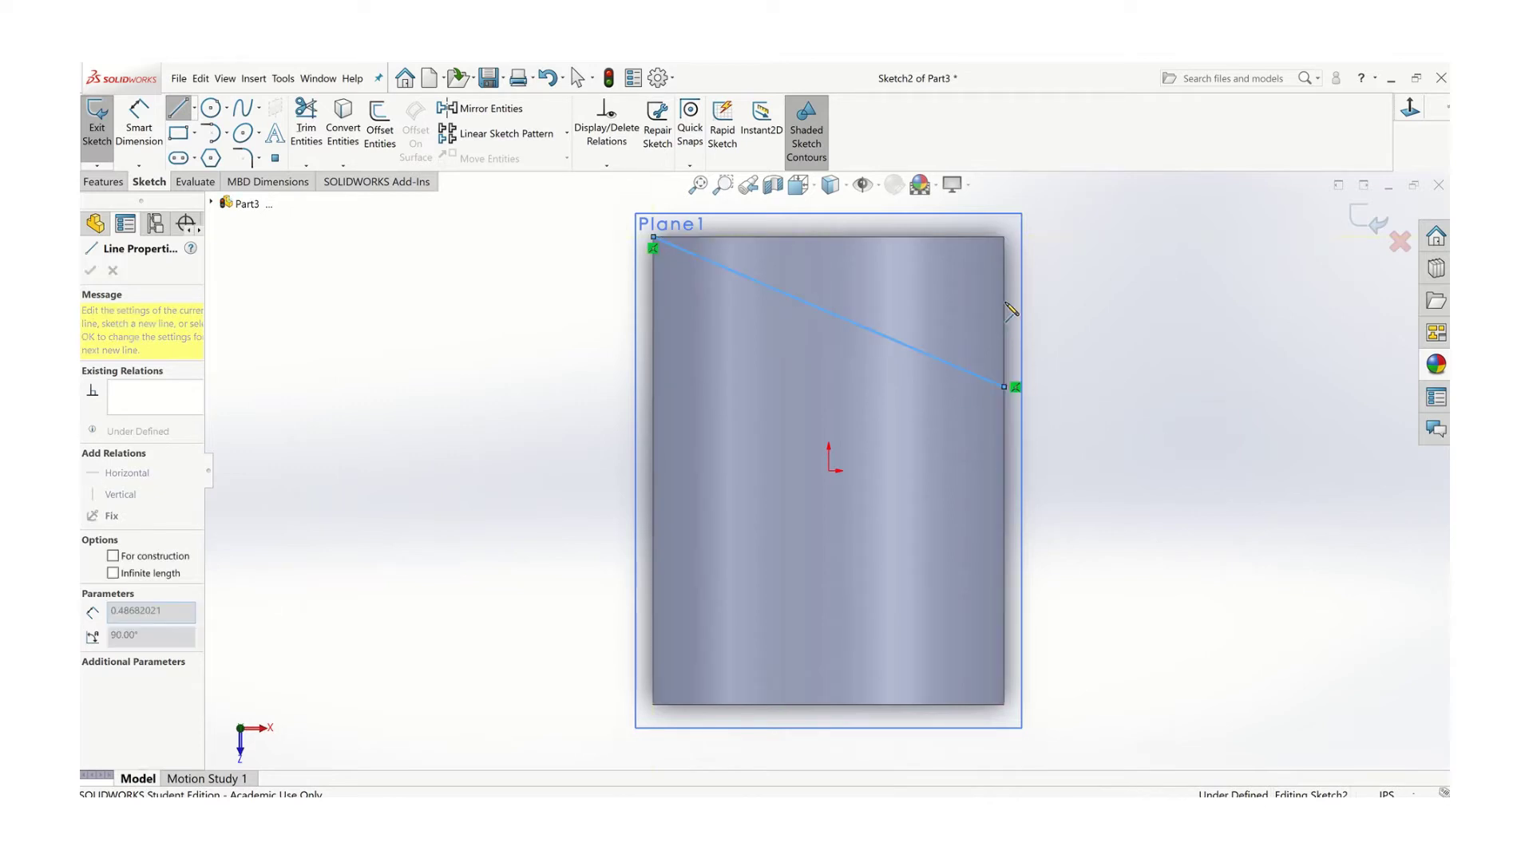
click(1005, 237)
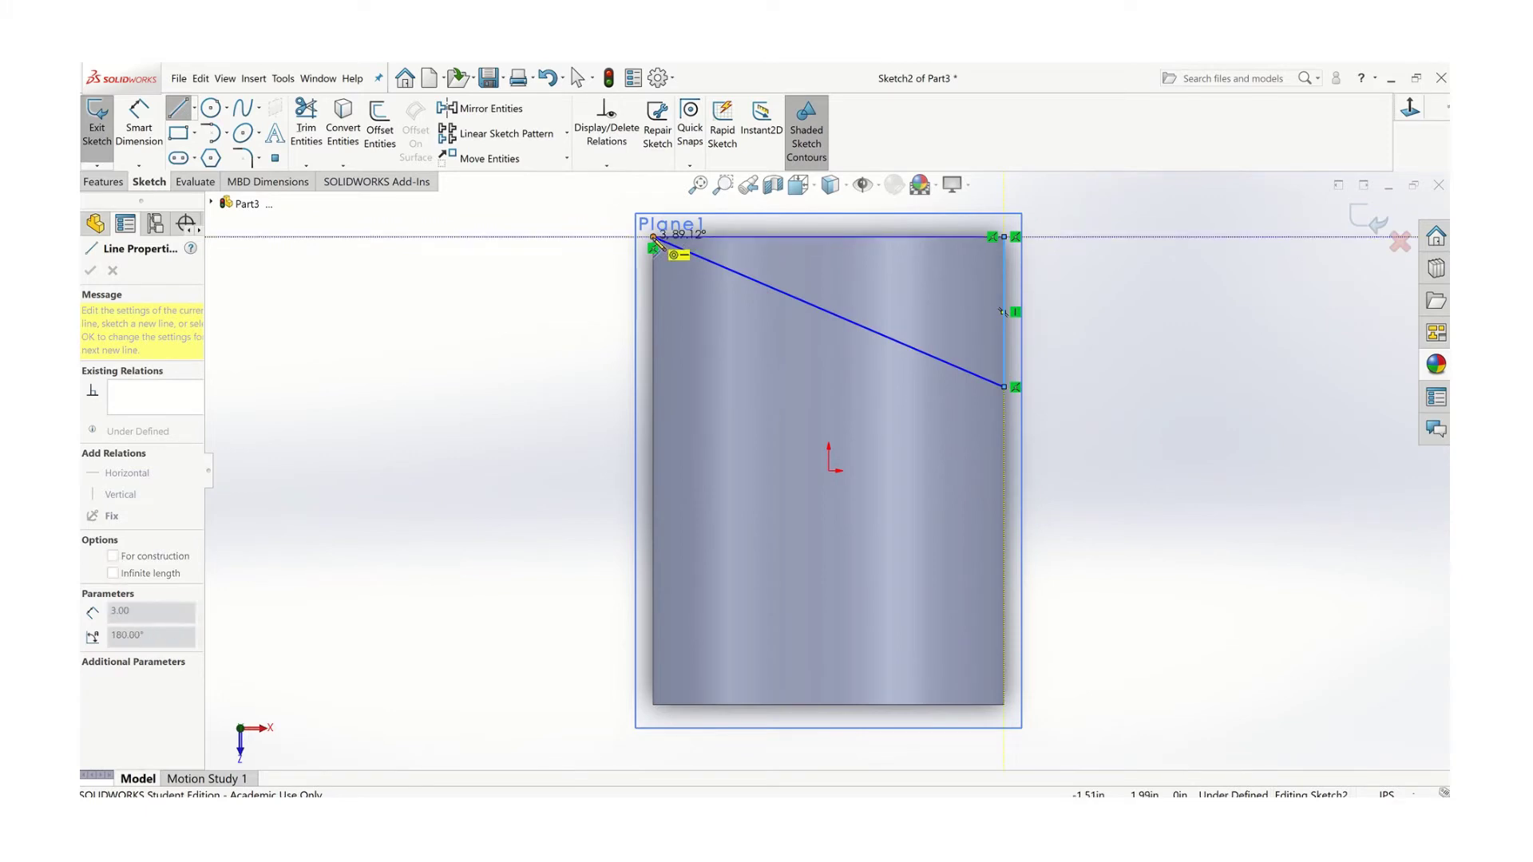
click(653, 237)
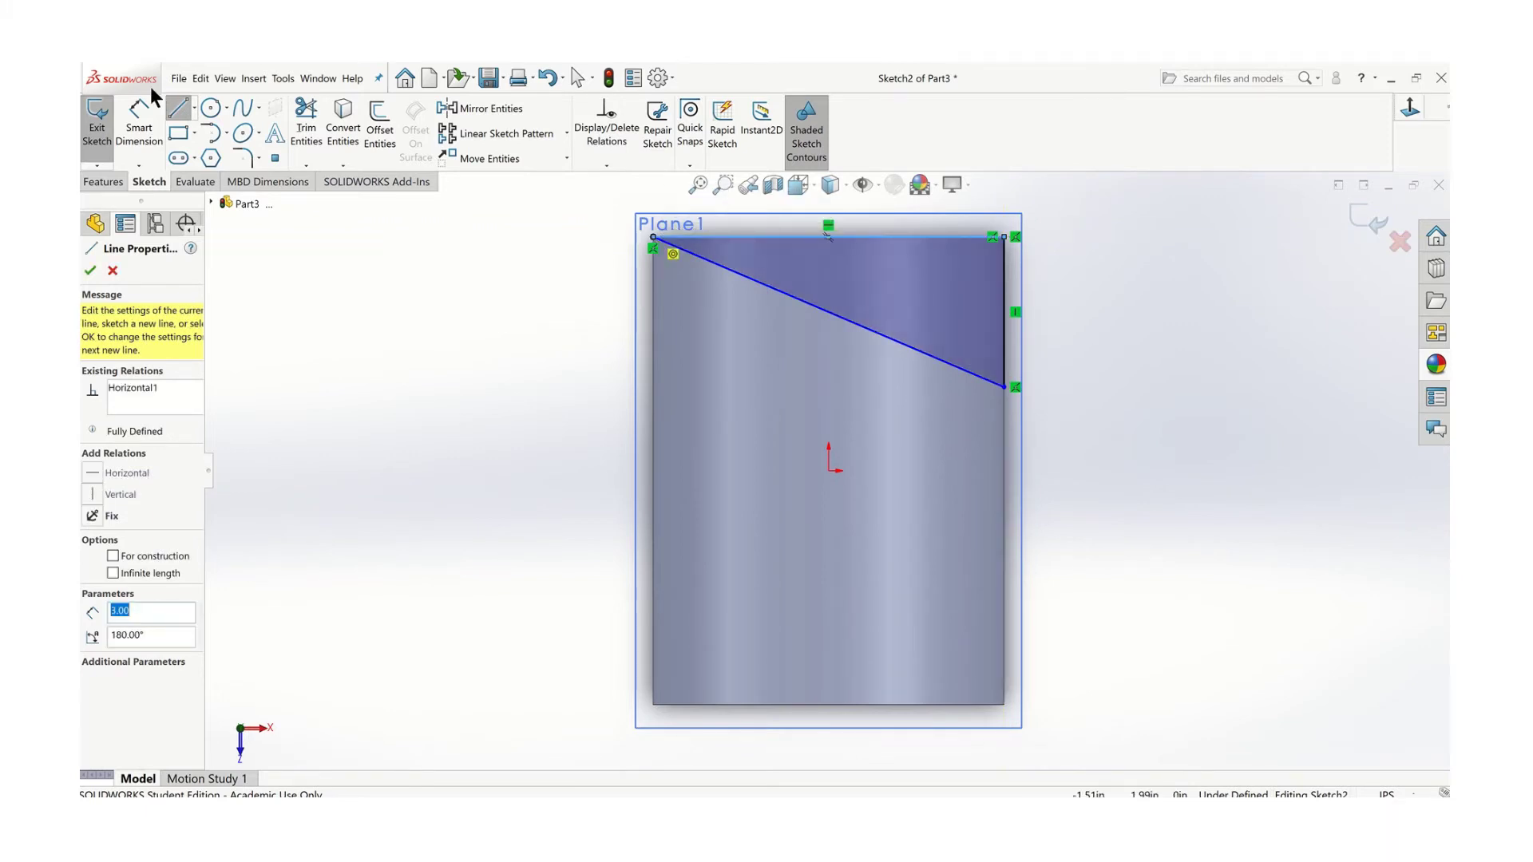
- Dimension the triangle's vertical side to 1.25 in and exit the sketch
click(141, 128)
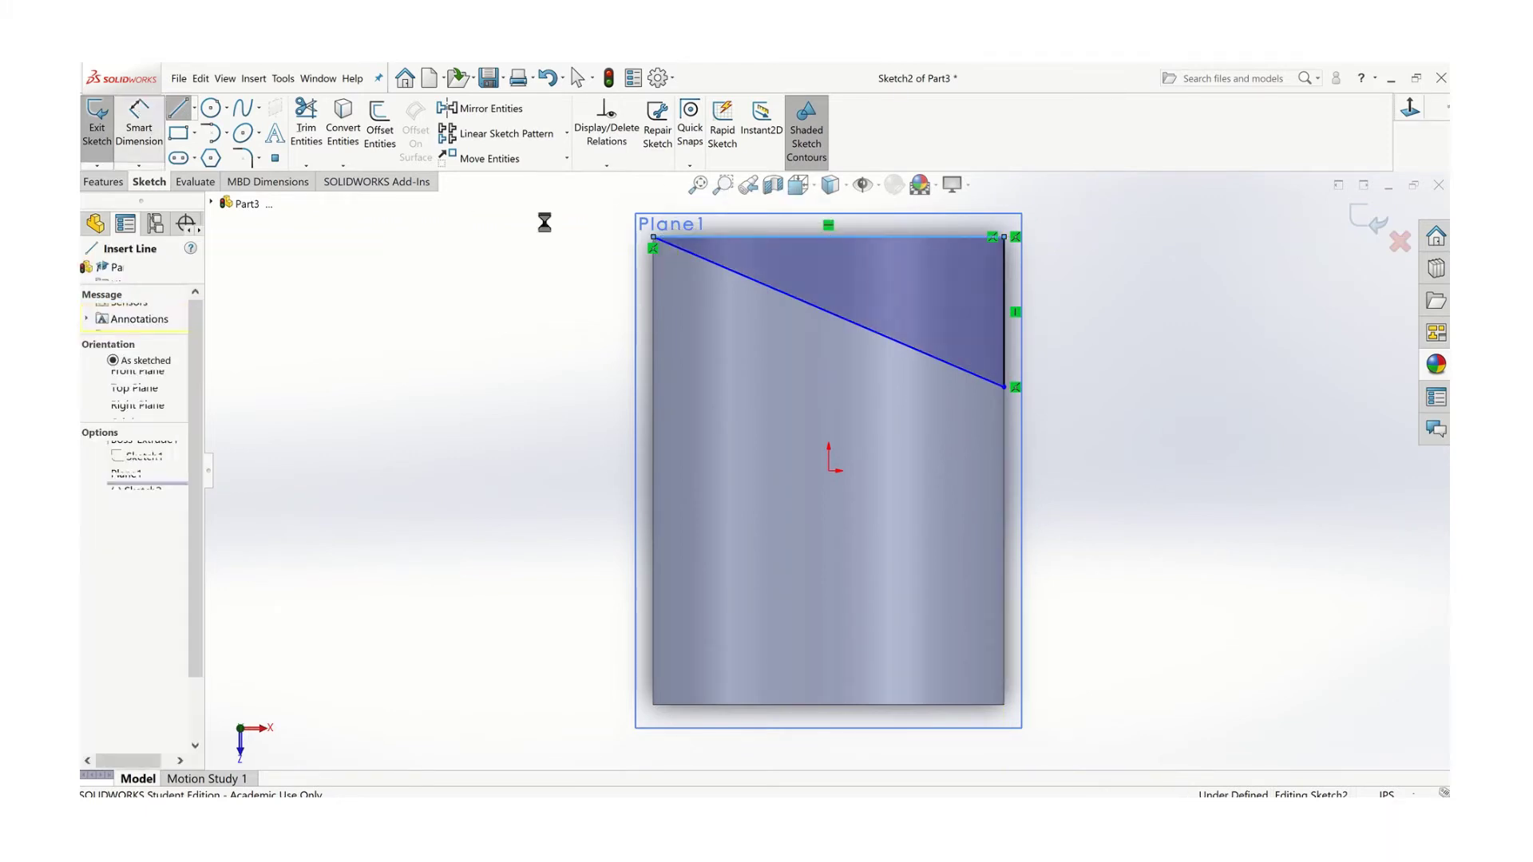
click(1005, 320)
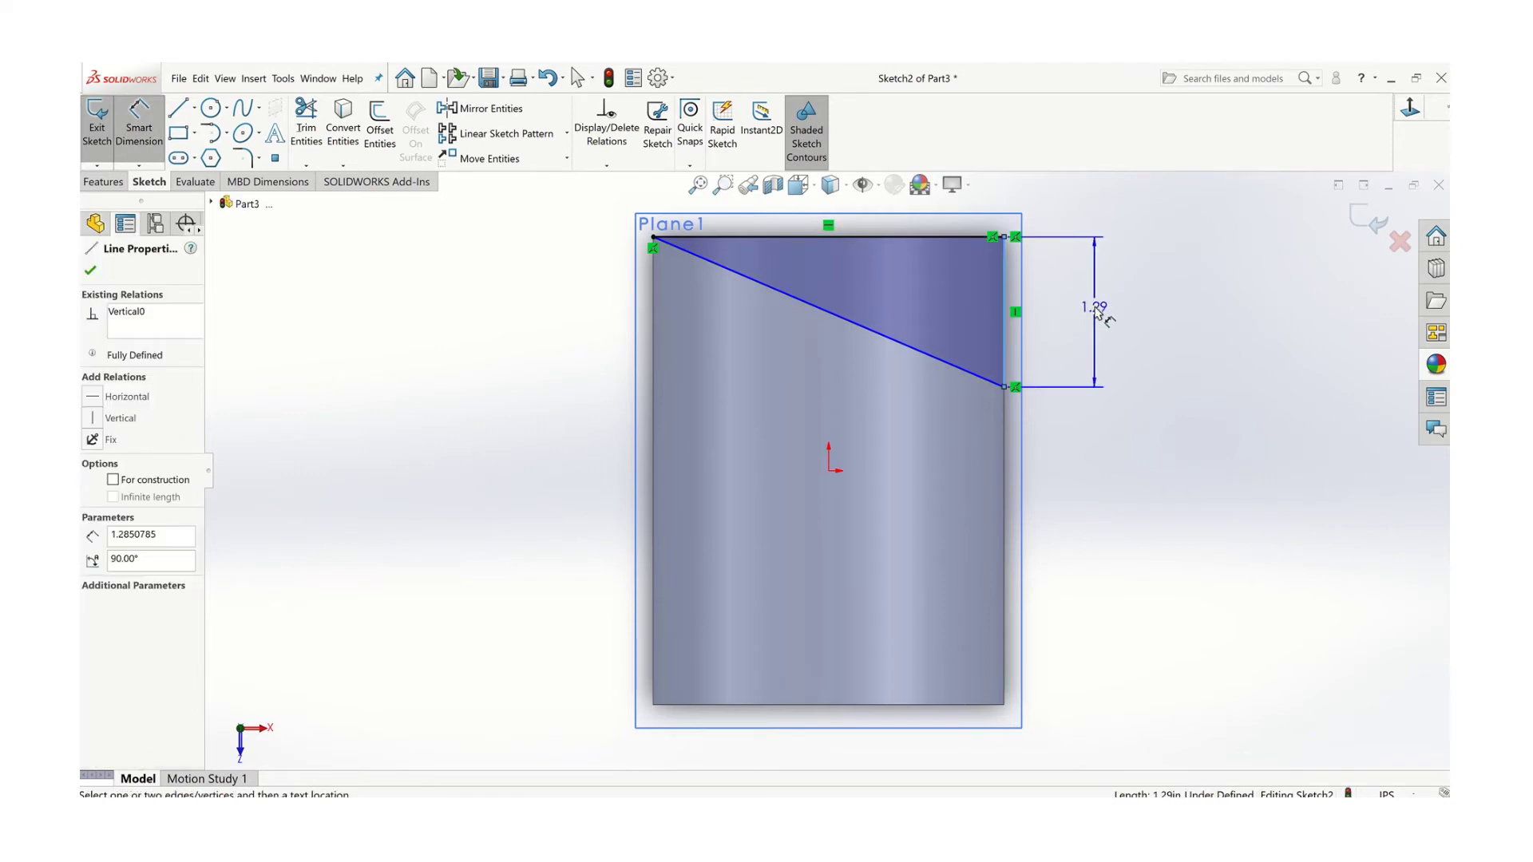
click(1098, 312)
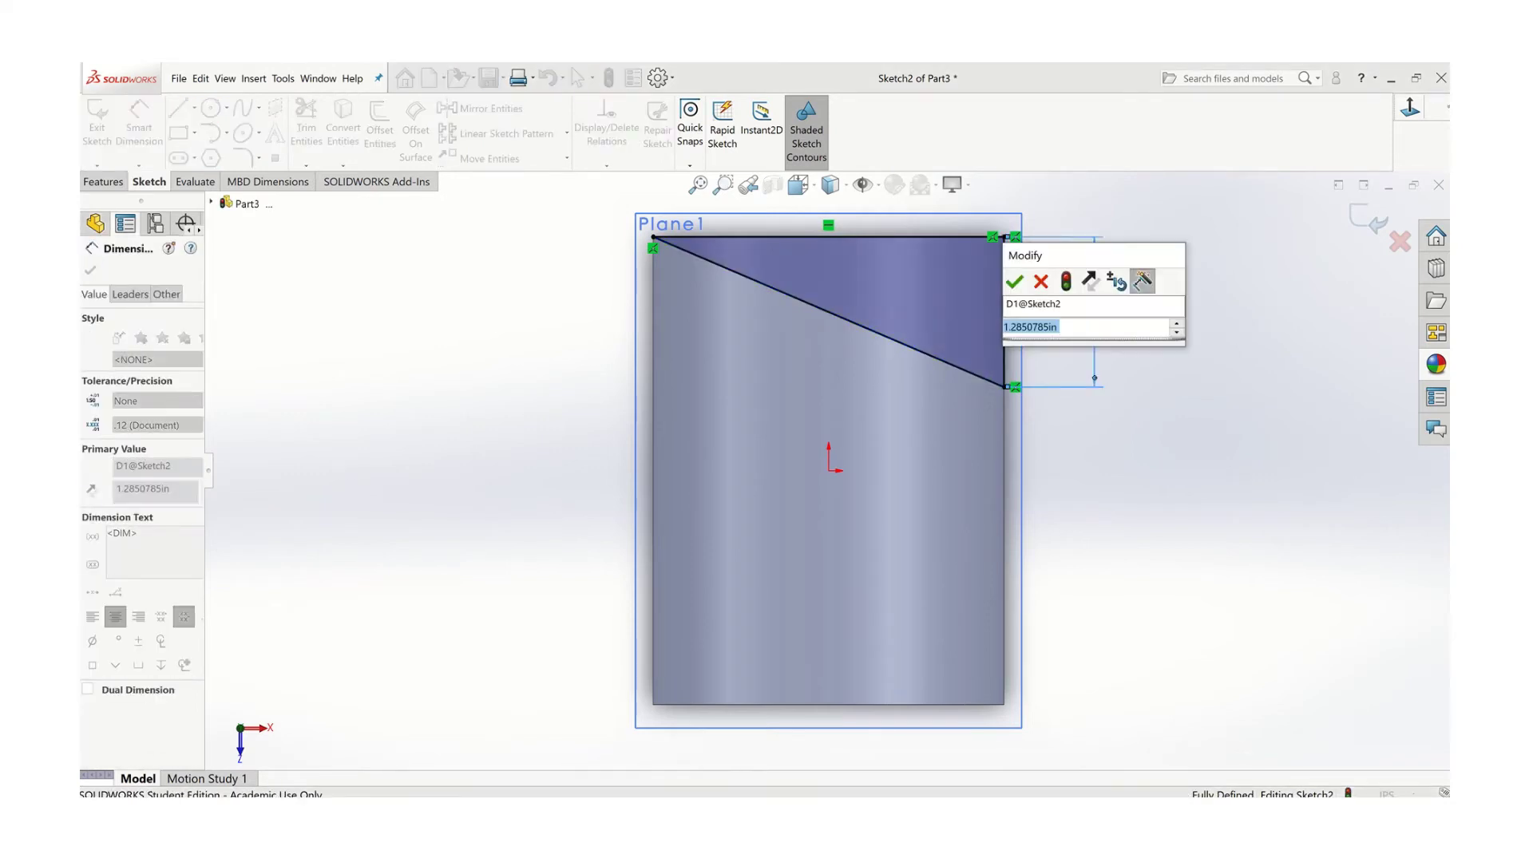
text(1.25)
key(Return)
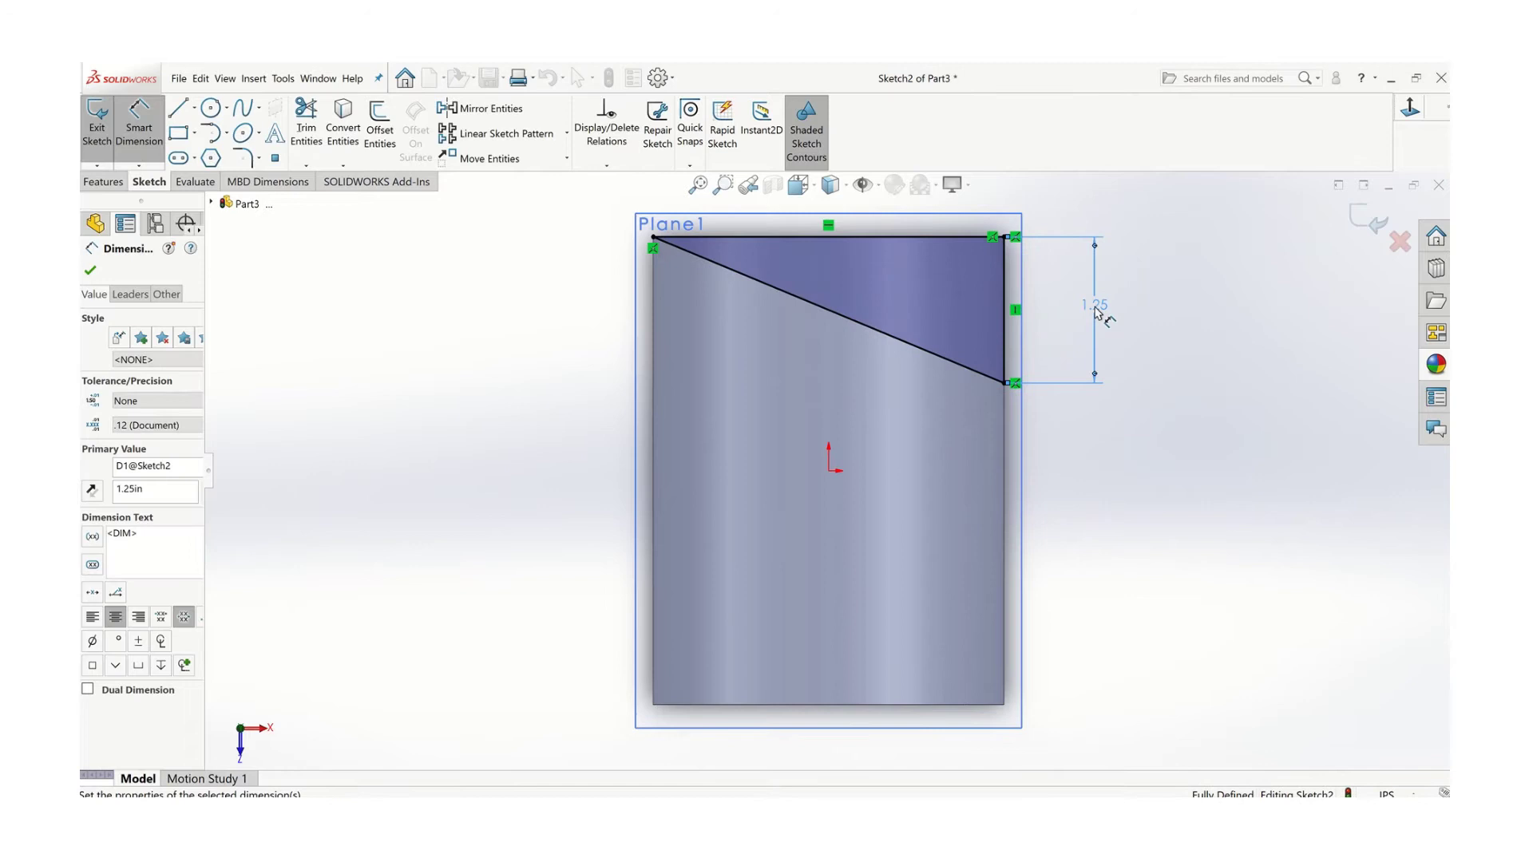
key(Escape)
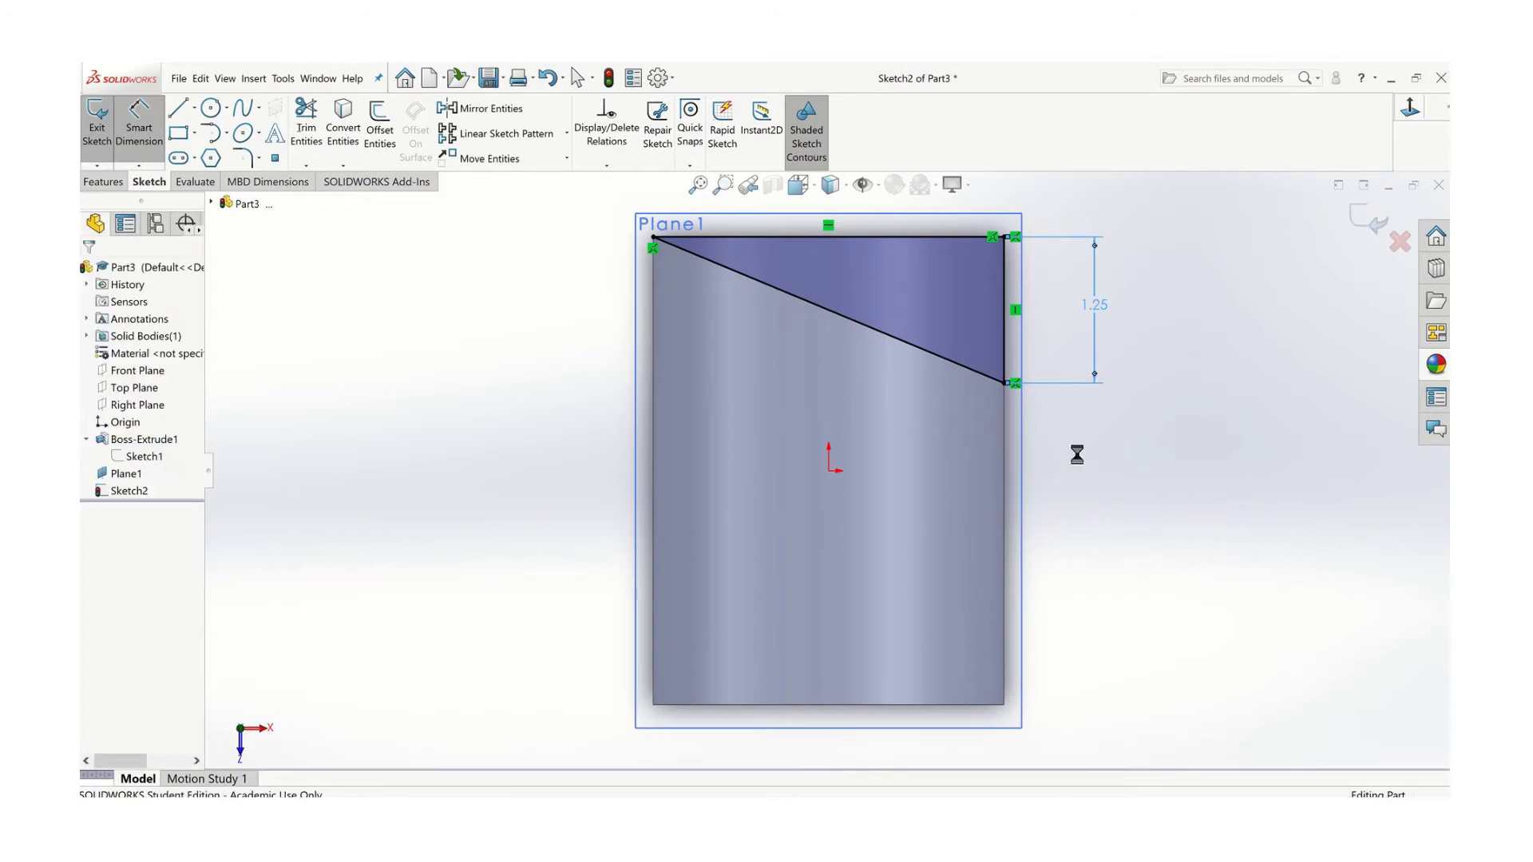
key(ctrl+b)
- Extrude-cut the Sketch2 triangle to give the hollow cylinder a slanted top face
mouse_move(1041, 476)
middle_down()
mouse_move(919, 527)
mouse_move(1005, 491)
mouse_move(761, 361)
middle_up()
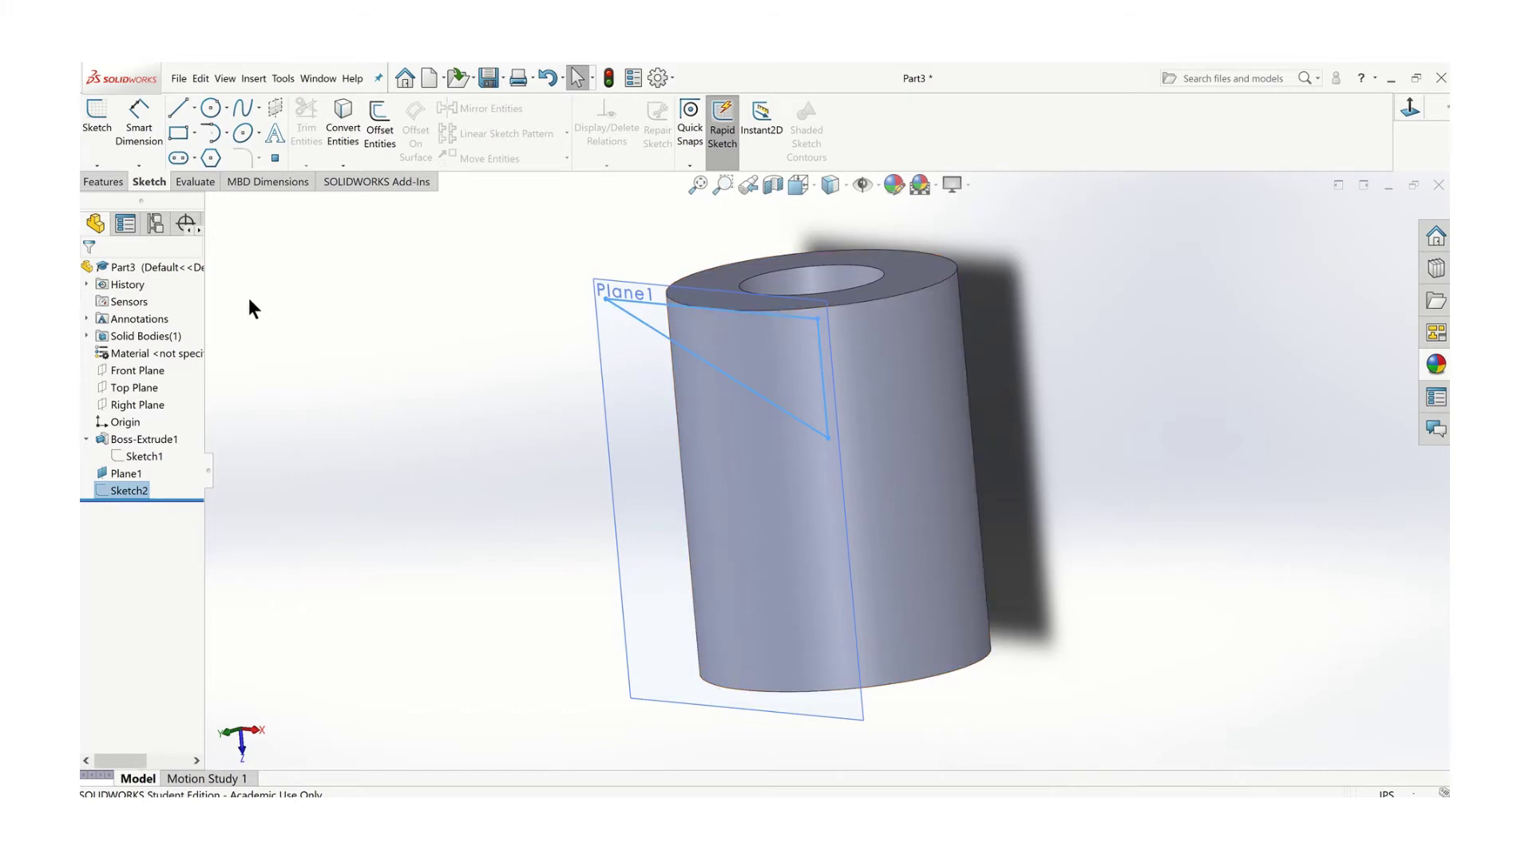
click(107, 178)
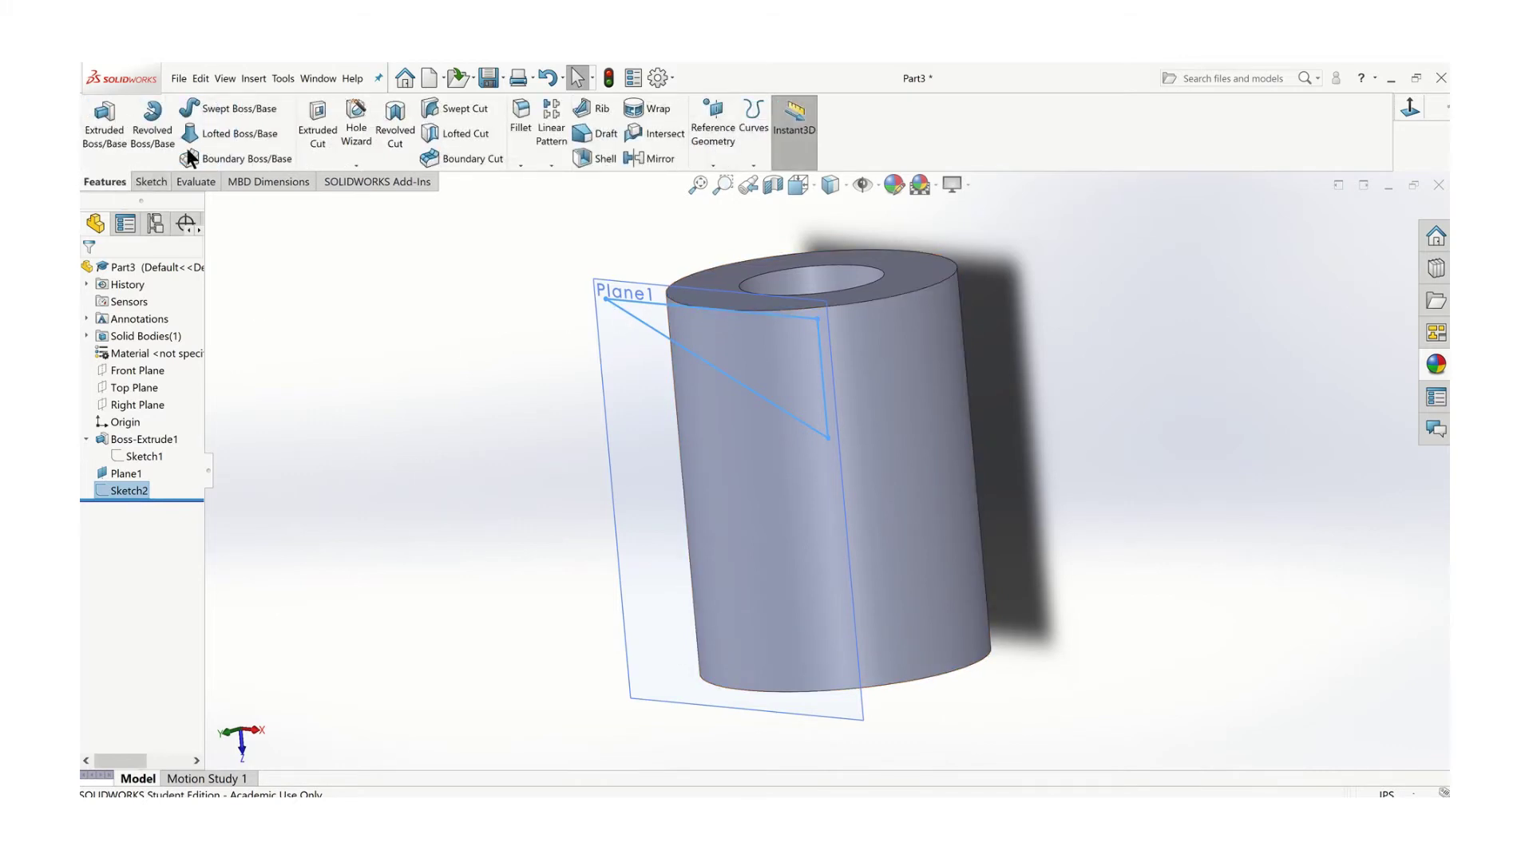
click(317, 128)
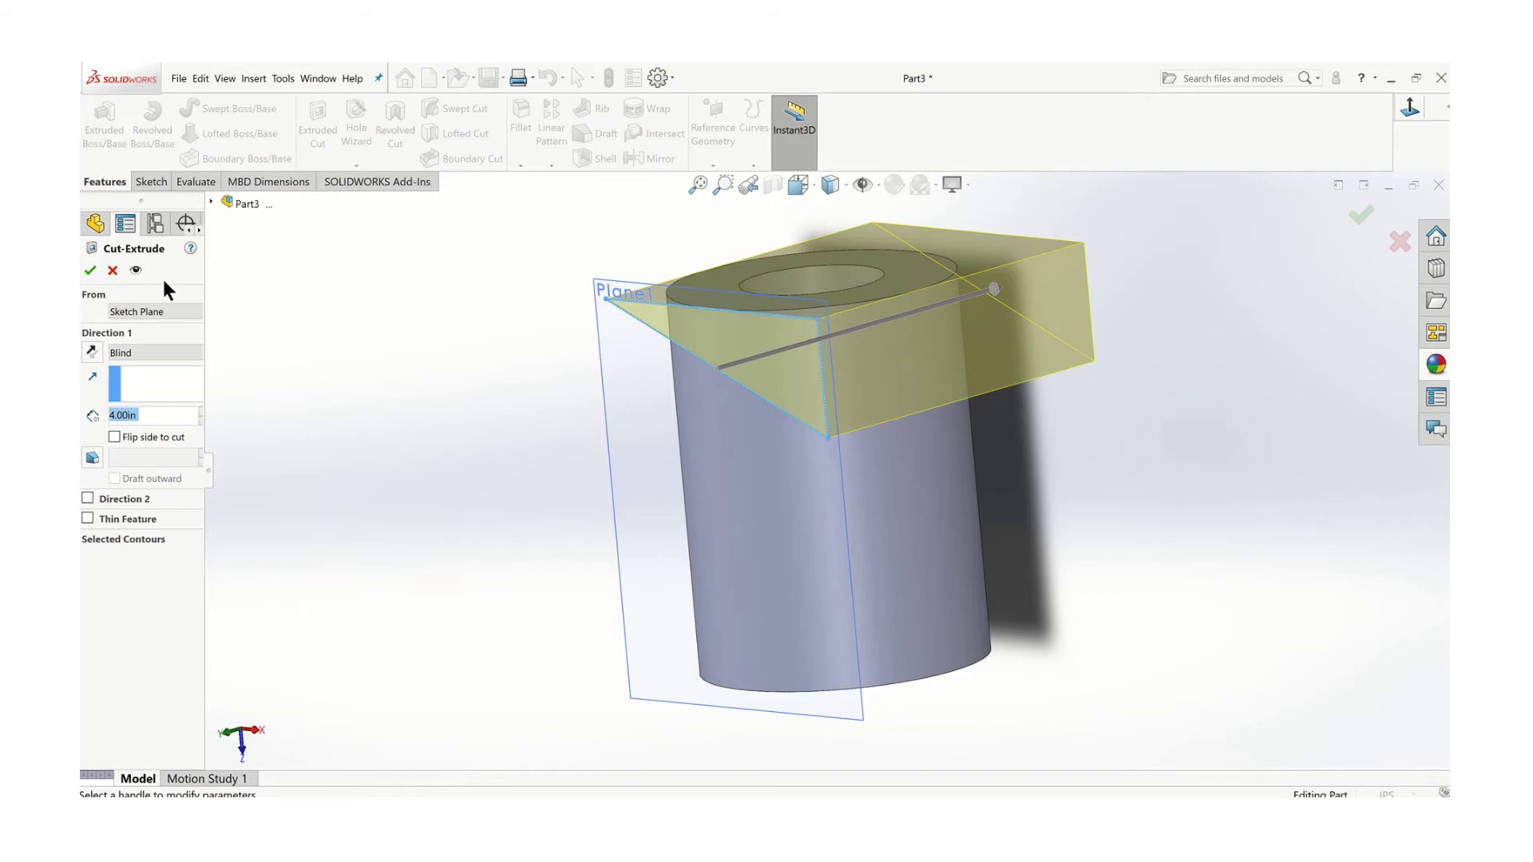
click(89, 271)
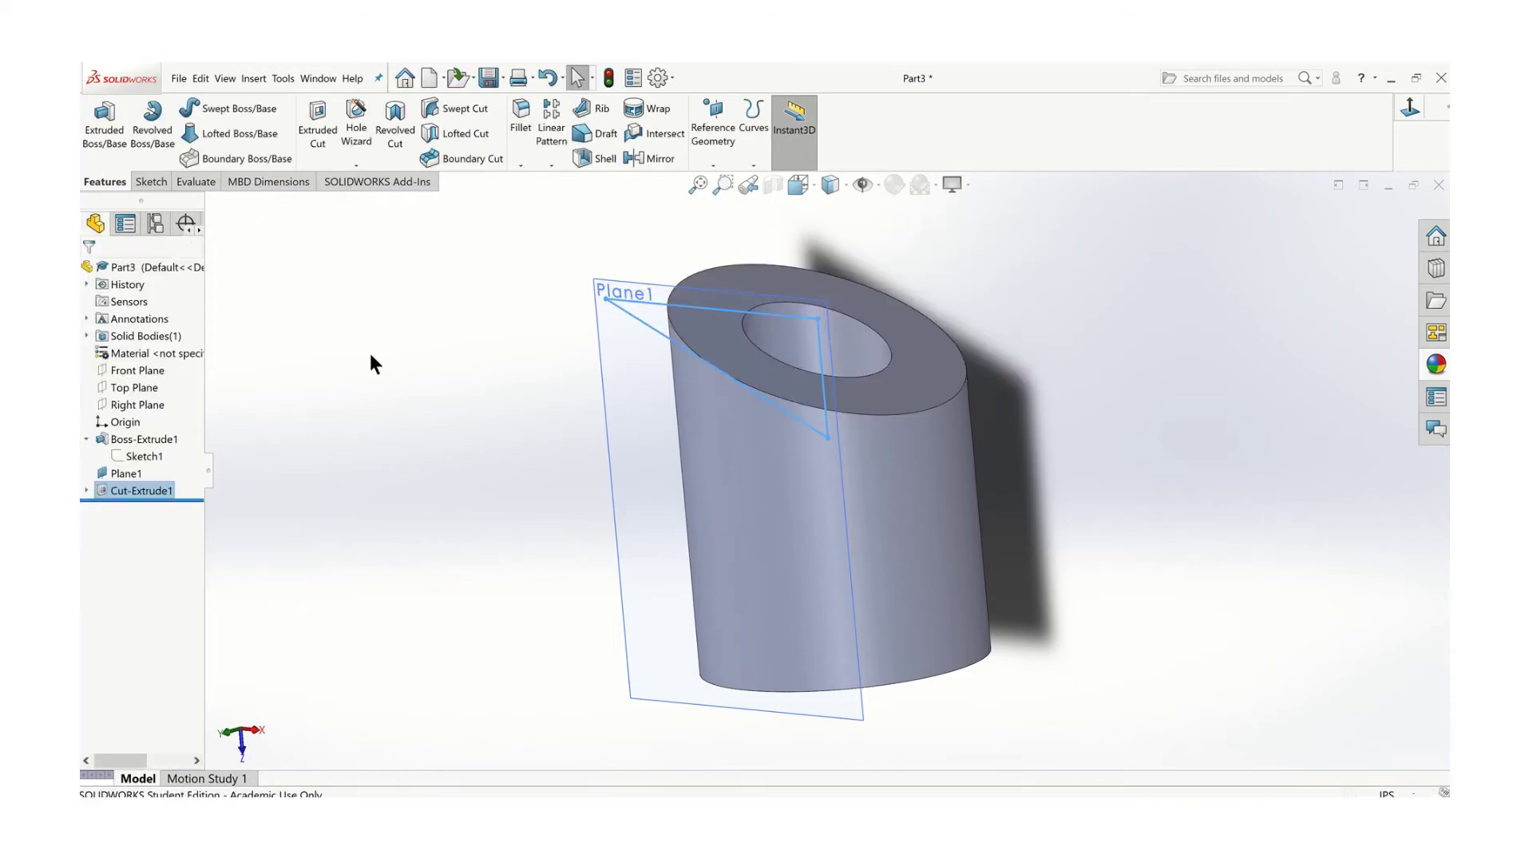
middle_drag(517, 325, 520, 334)
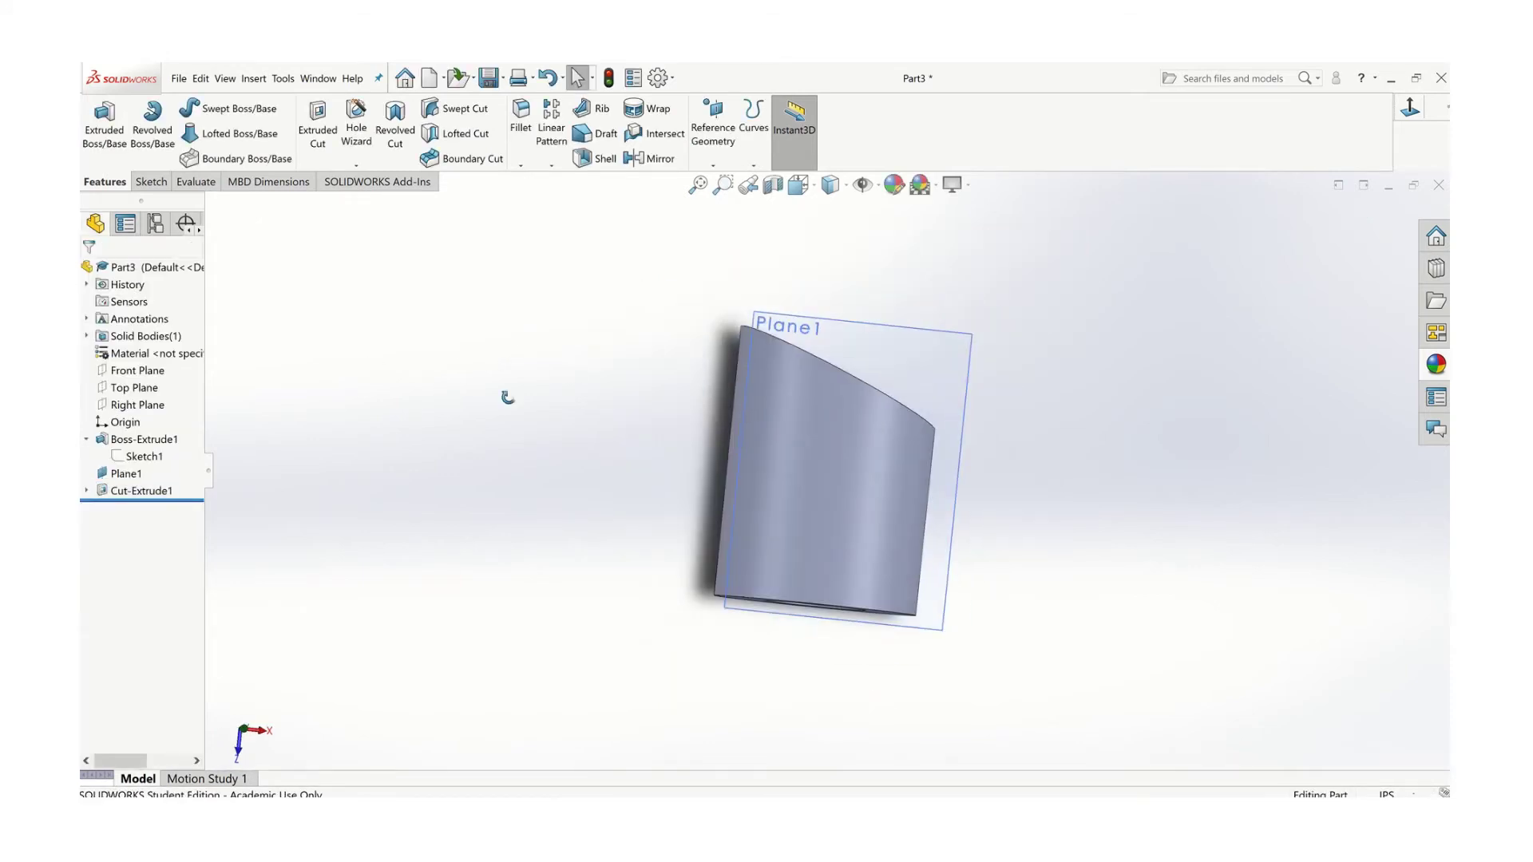
middle_drag(508, 397, 472, 410)
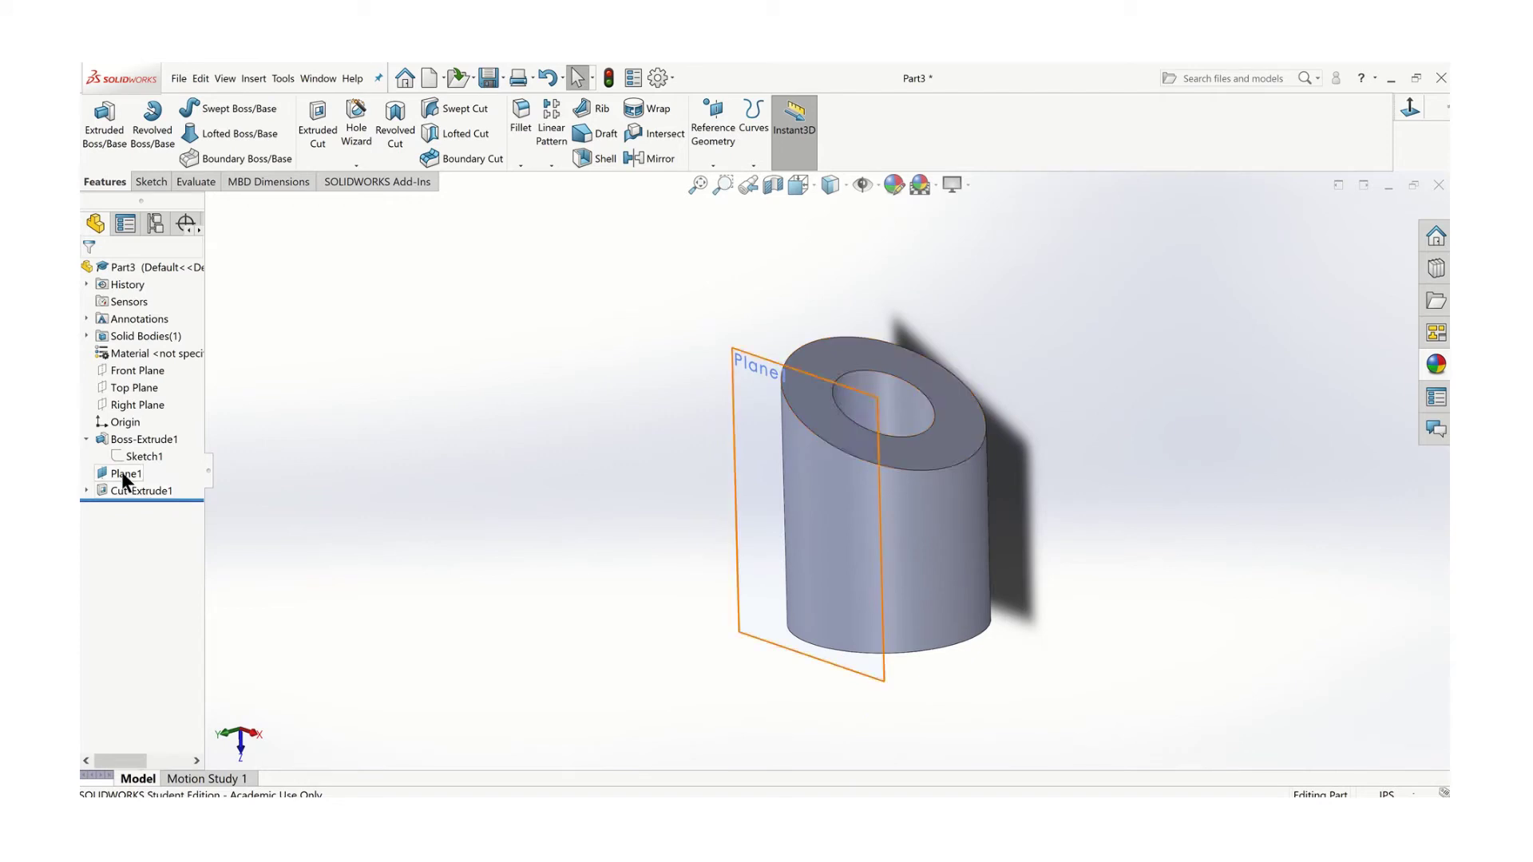
right_click(123, 475)
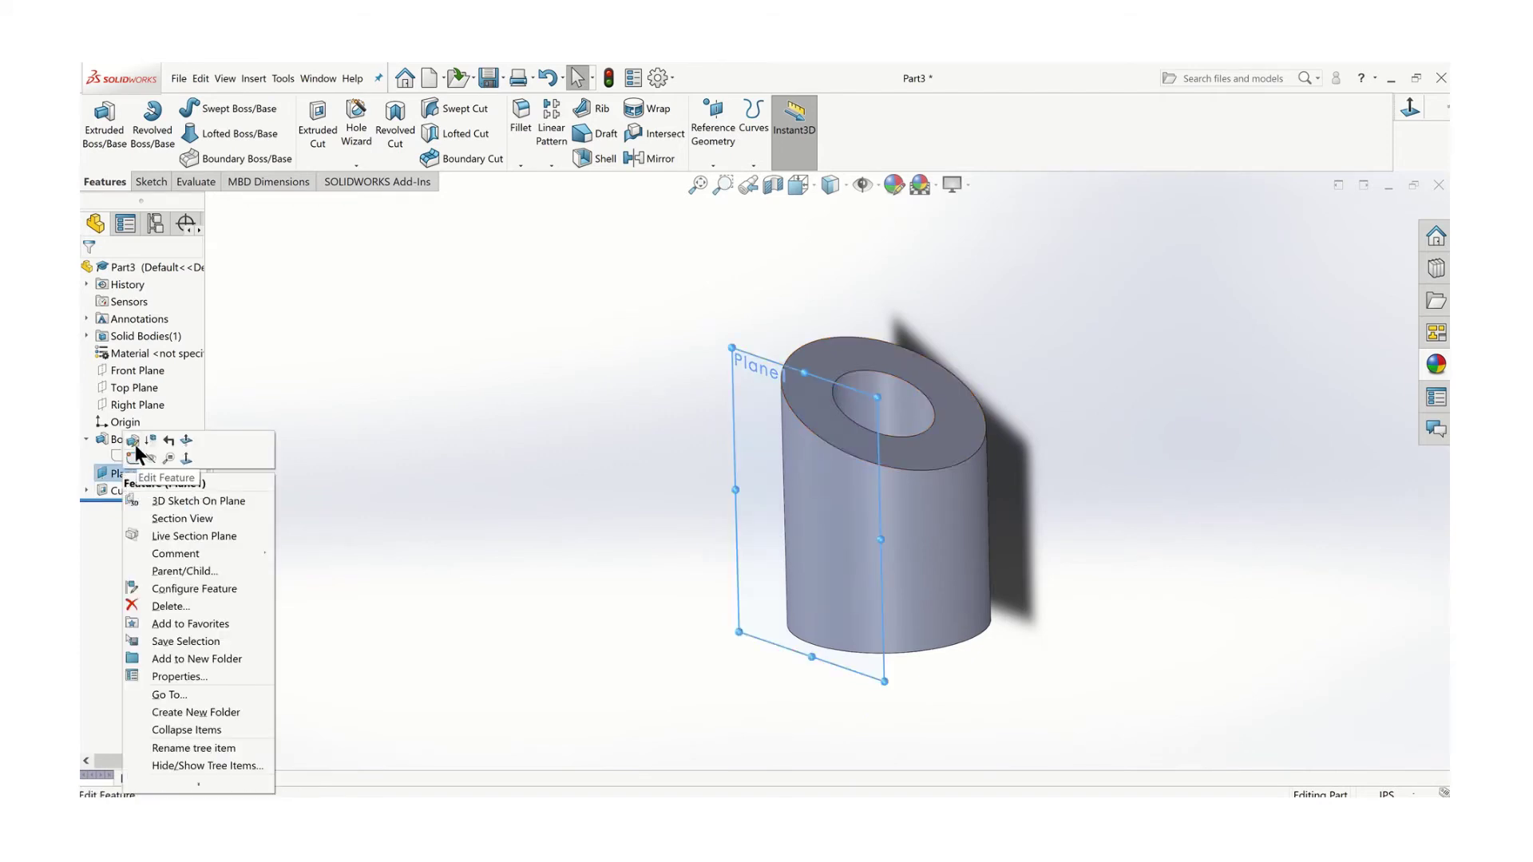
- Hide Plane1 and orbit to view the angle-cut cylinder from the side
click(151, 457)
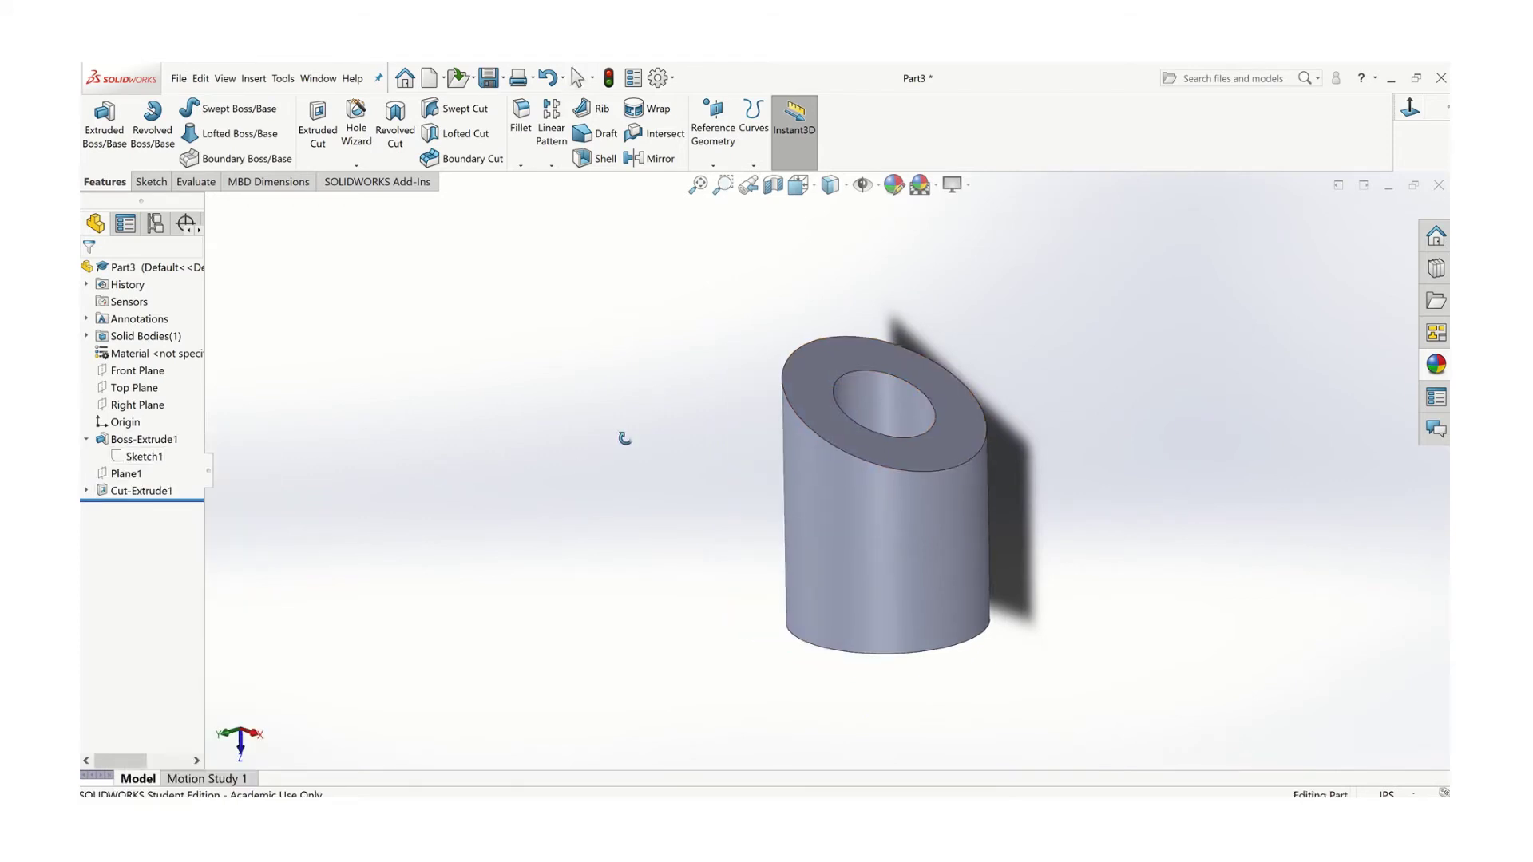
middle_drag(760, 483, 900, 500)
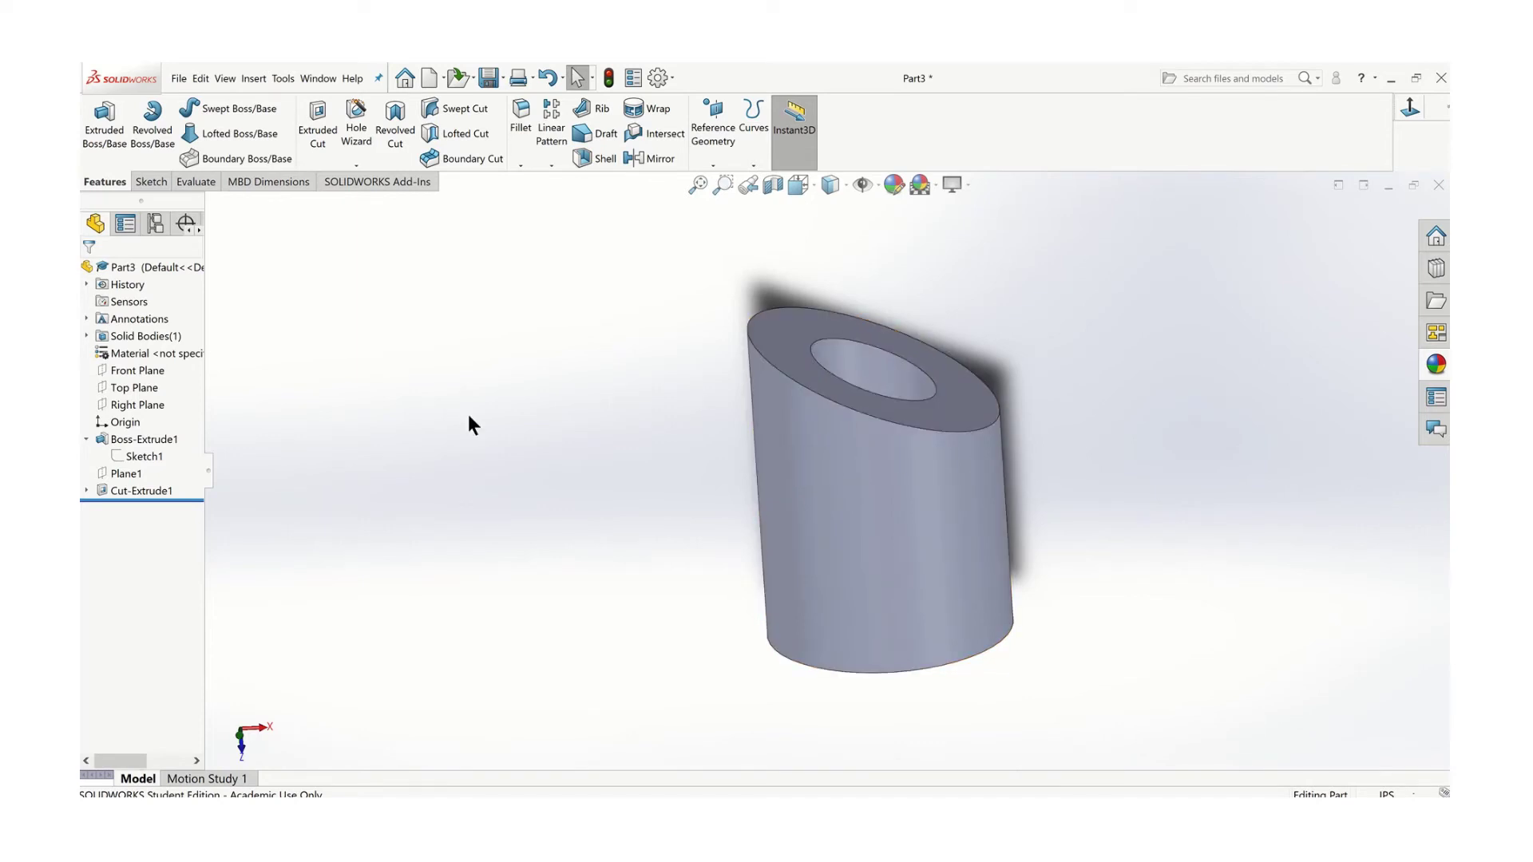
- Create Plane2 offset 1.50 in from Right Plane, flipped to the cylinder's opposite side
click(121, 405)
right_click(120, 404)
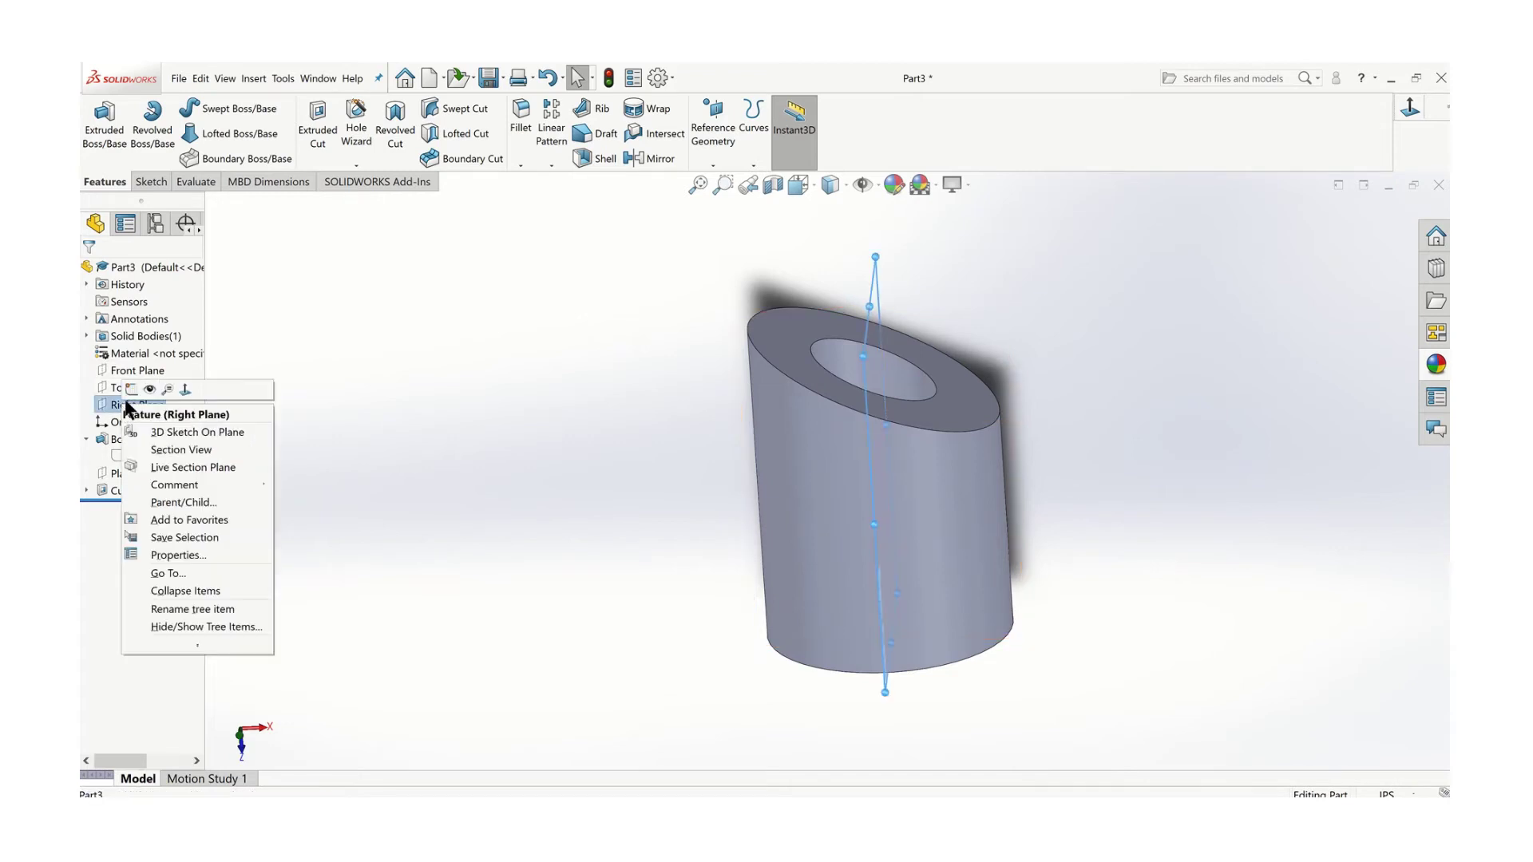
click(670, 429)
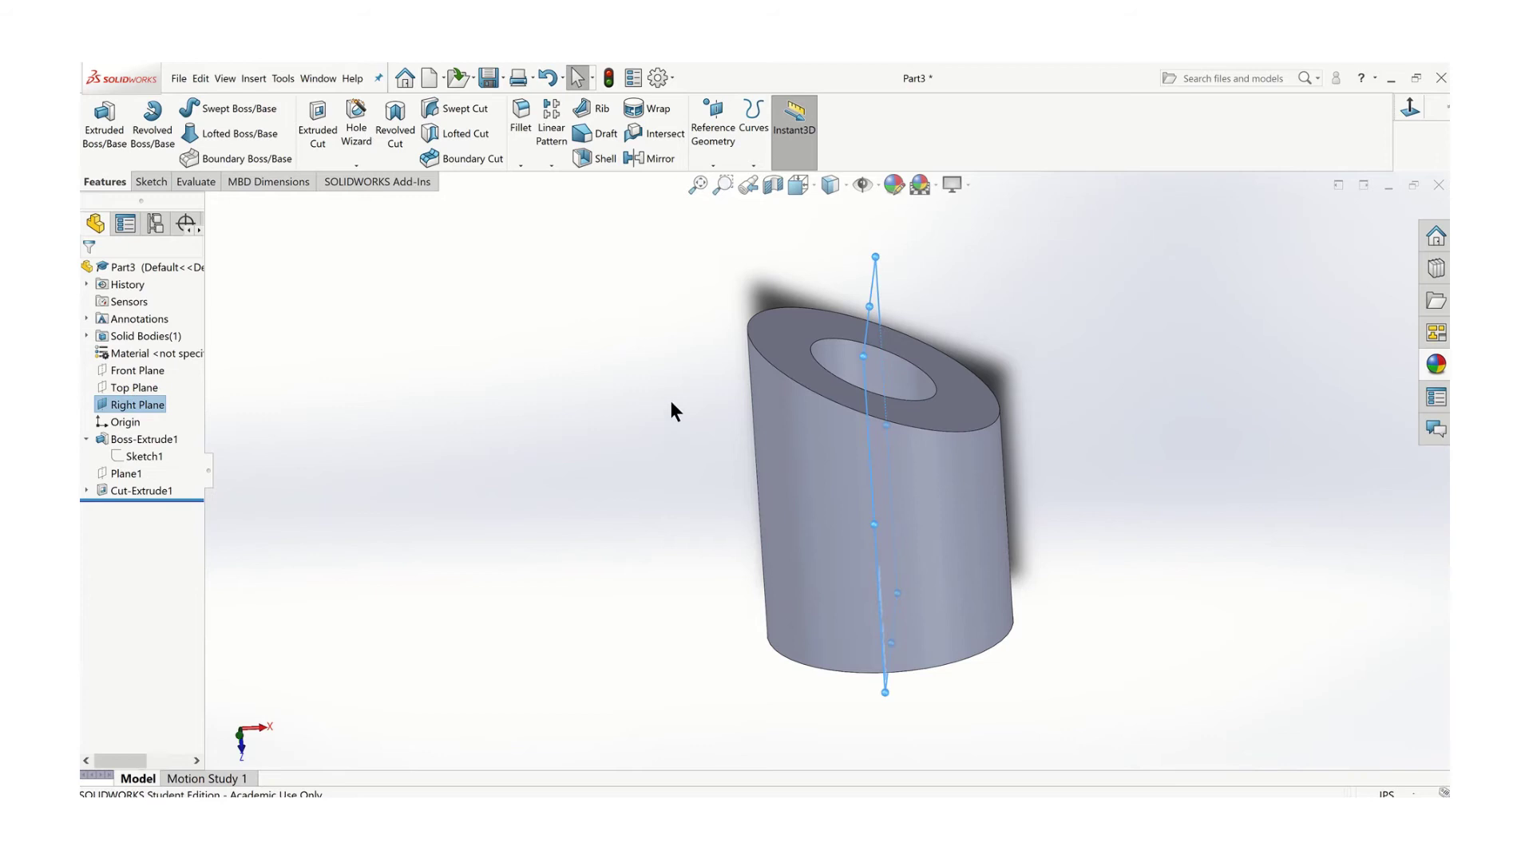
middle_drag(674, 410, 774, 375)
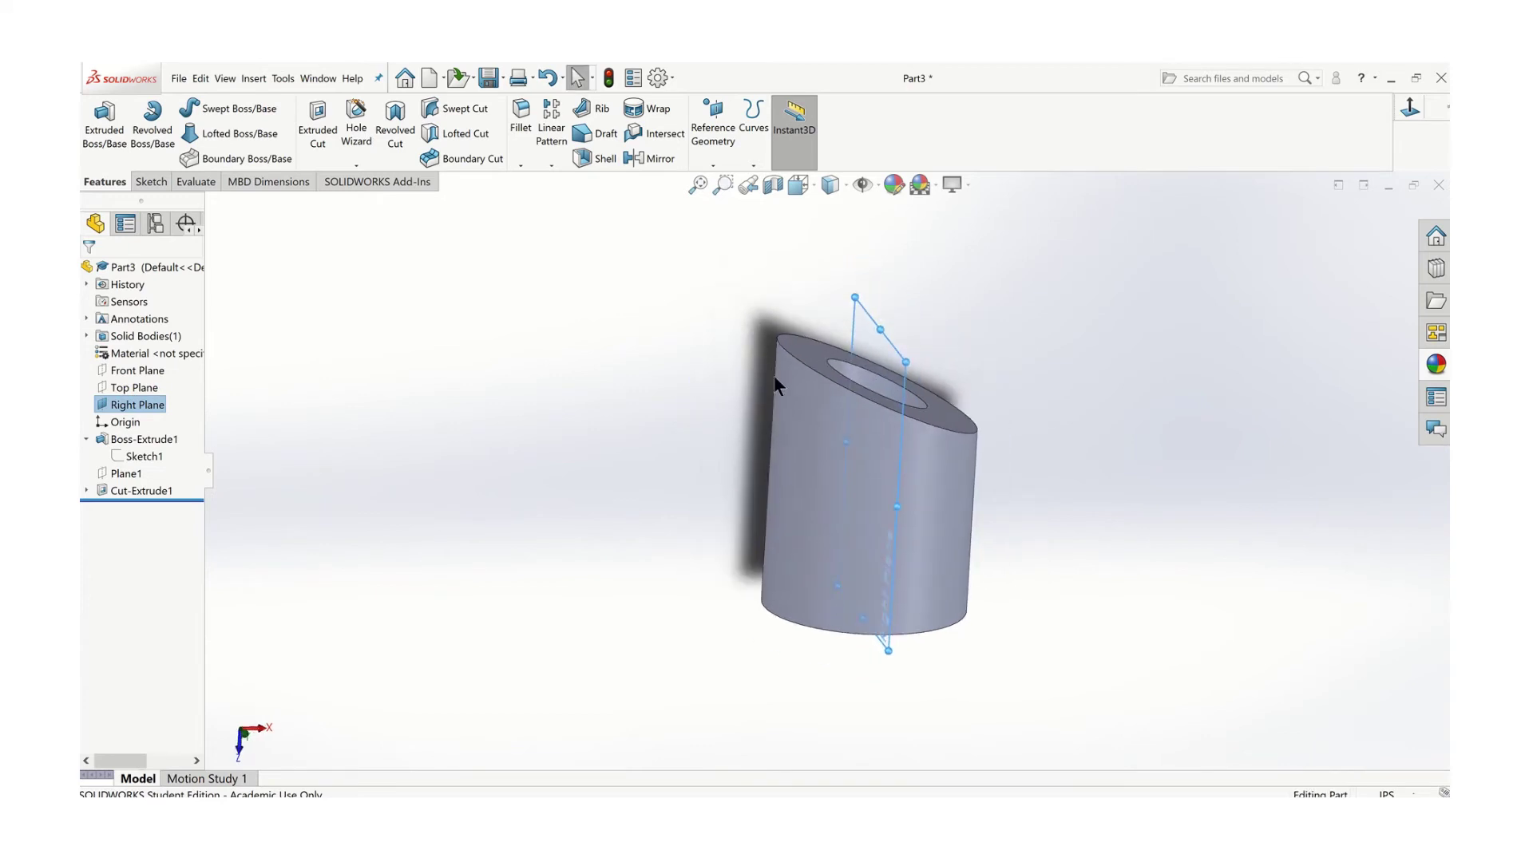
click(709, 164)
click(723, 186)
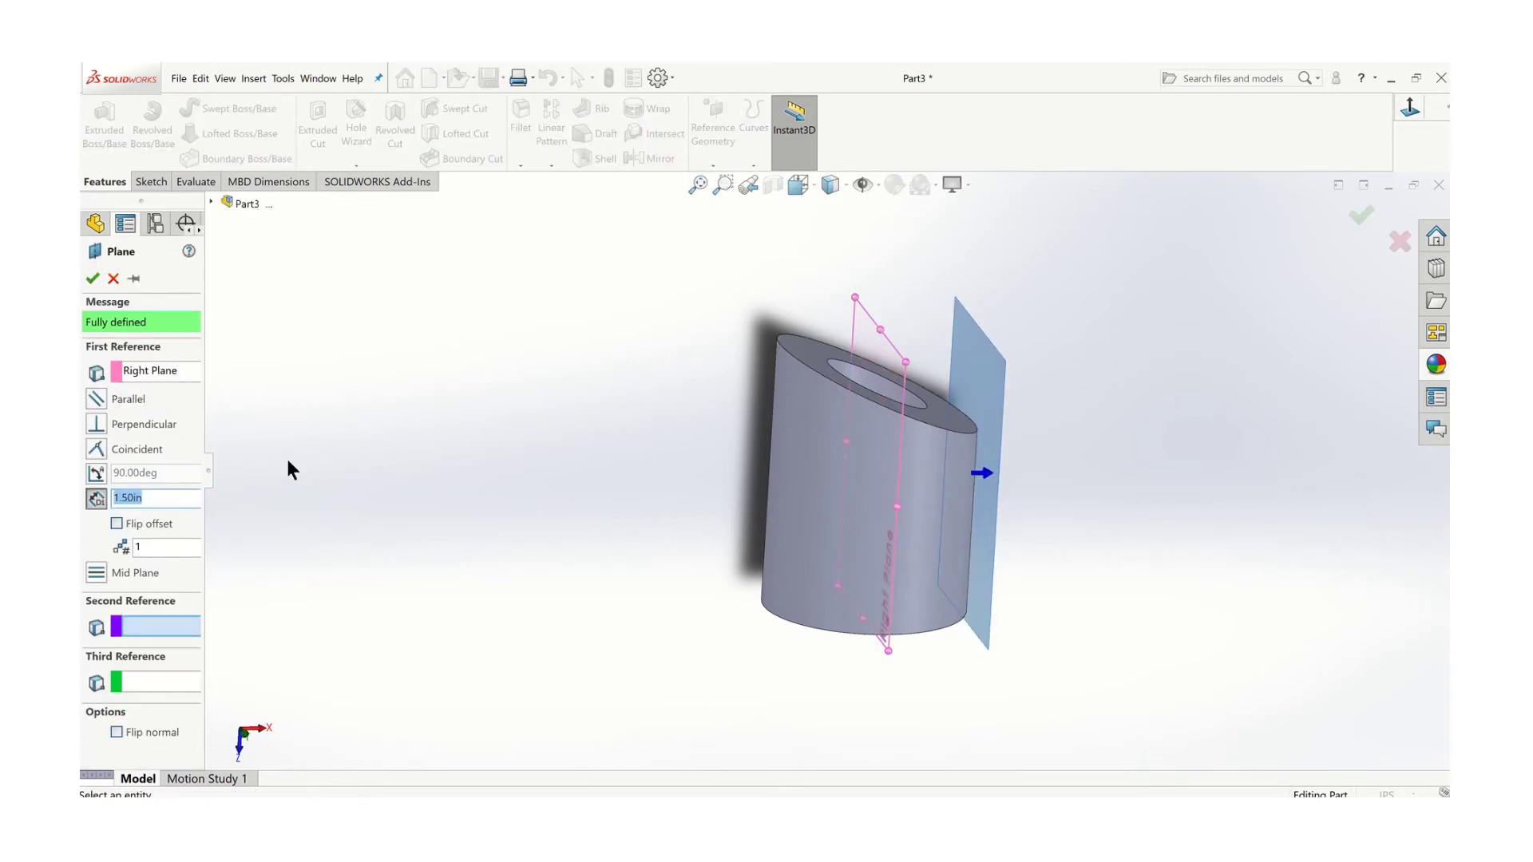
click(117, 525)
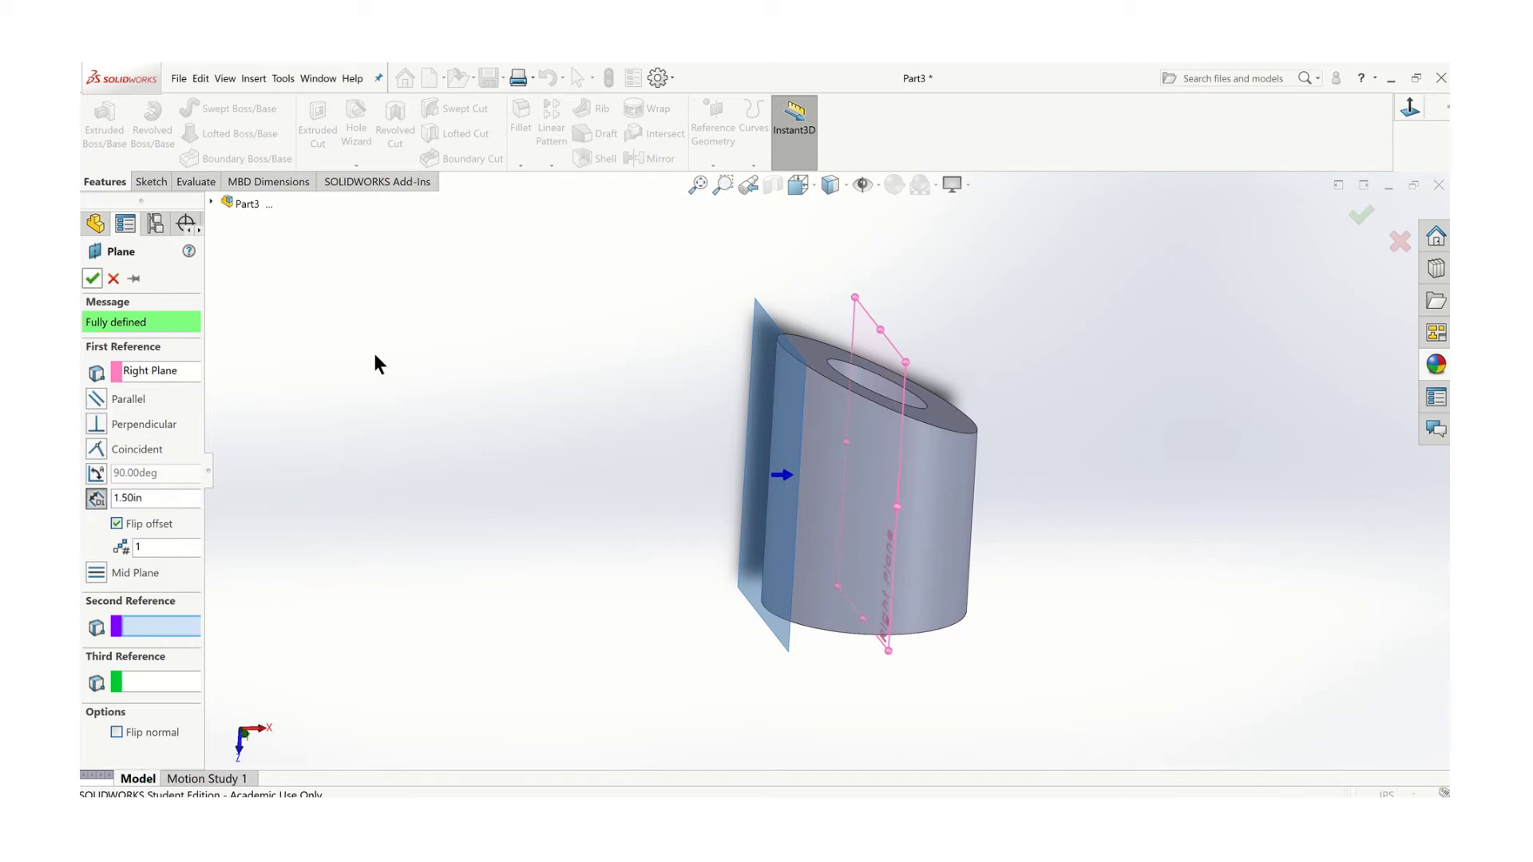
right_click(510, 383)
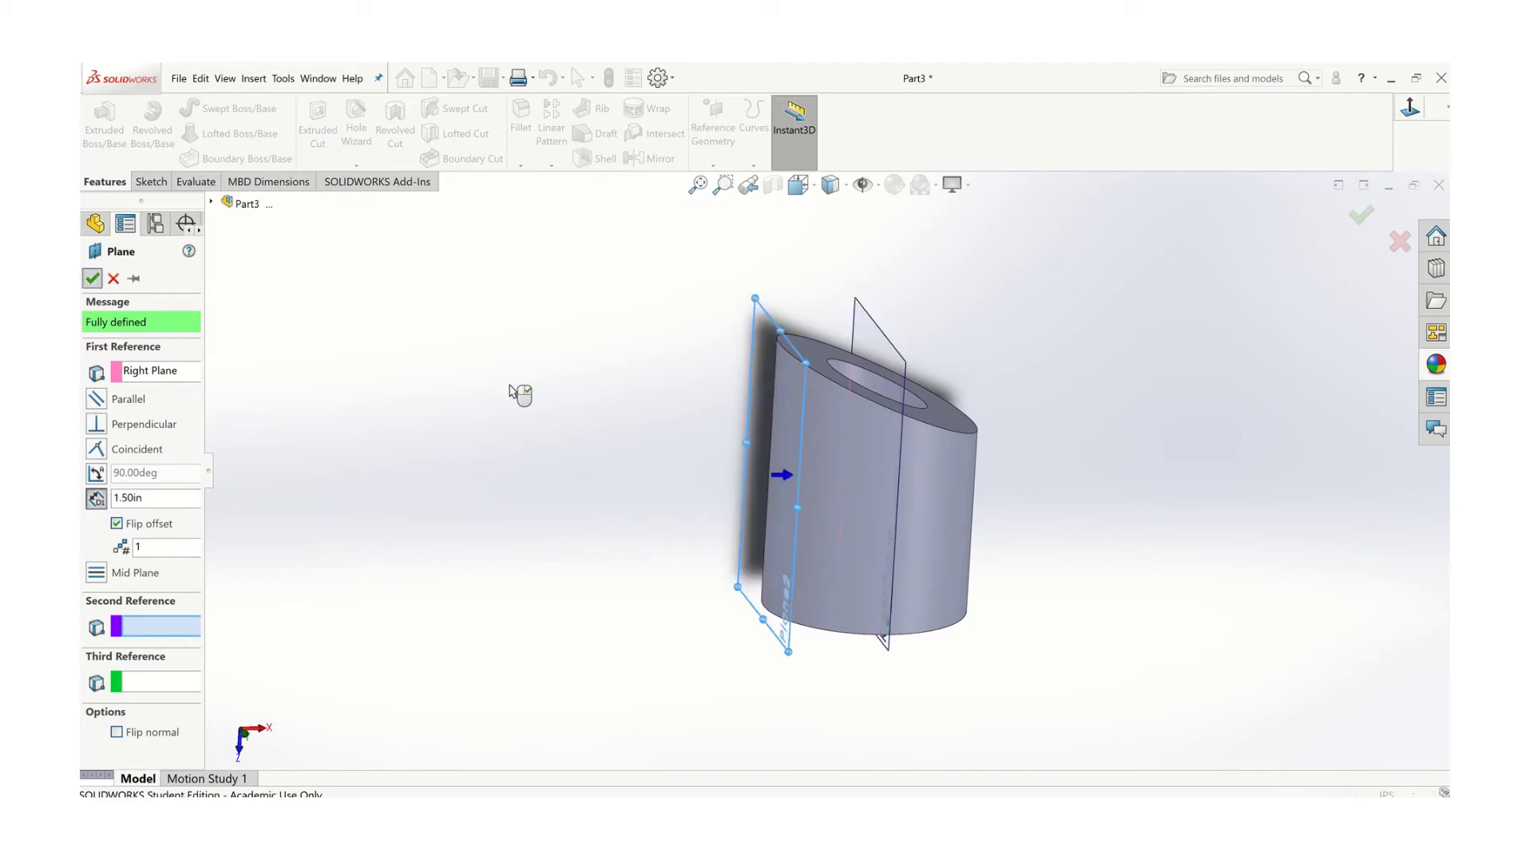
- Hide the Right Plane and orbit to see the hollow top and Plane2
right_click(891, 348)
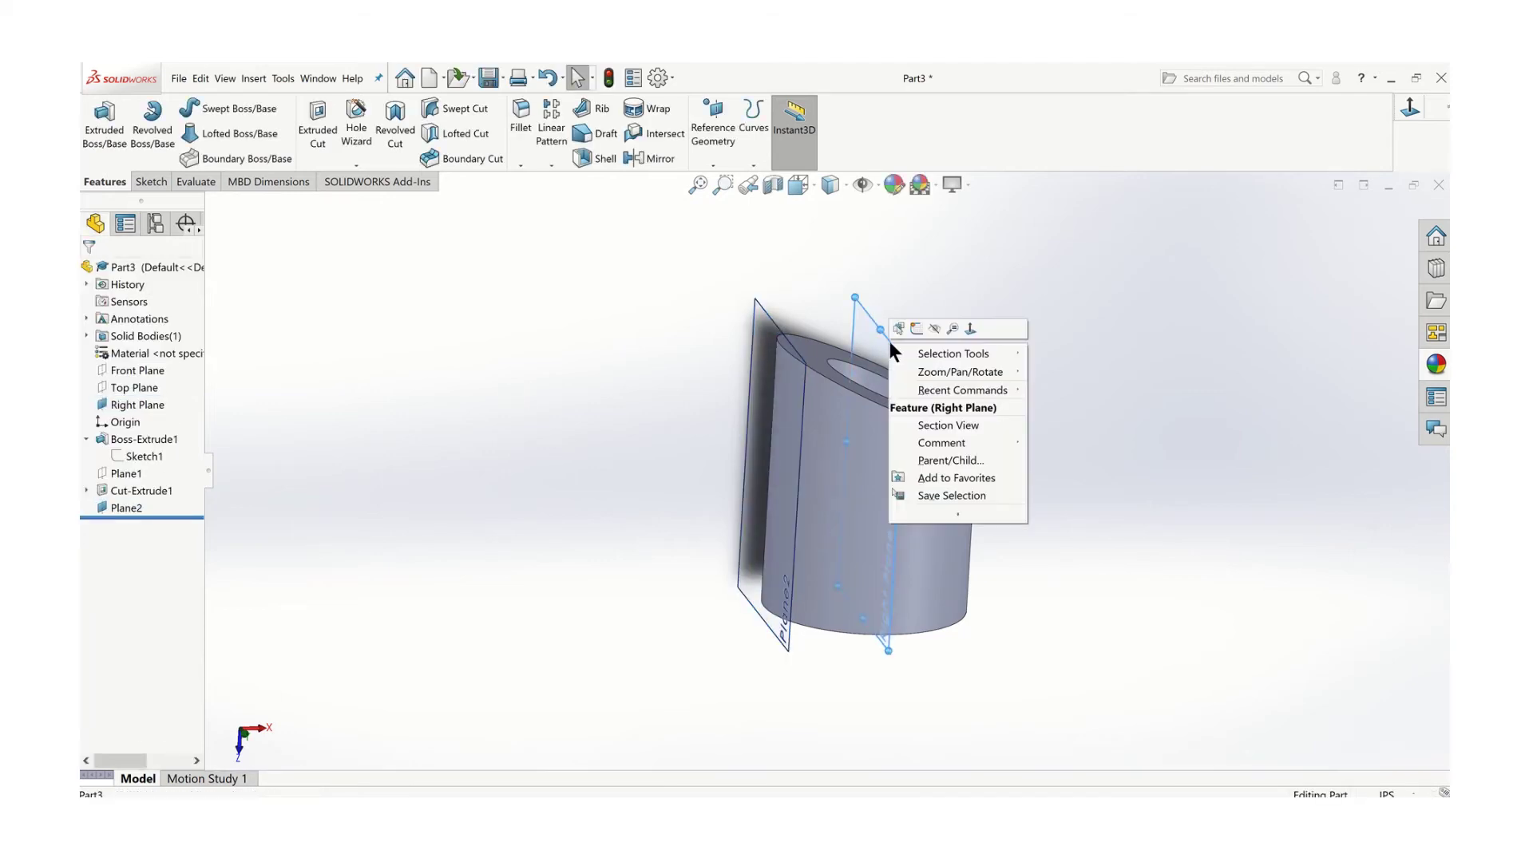
click(937, 329)
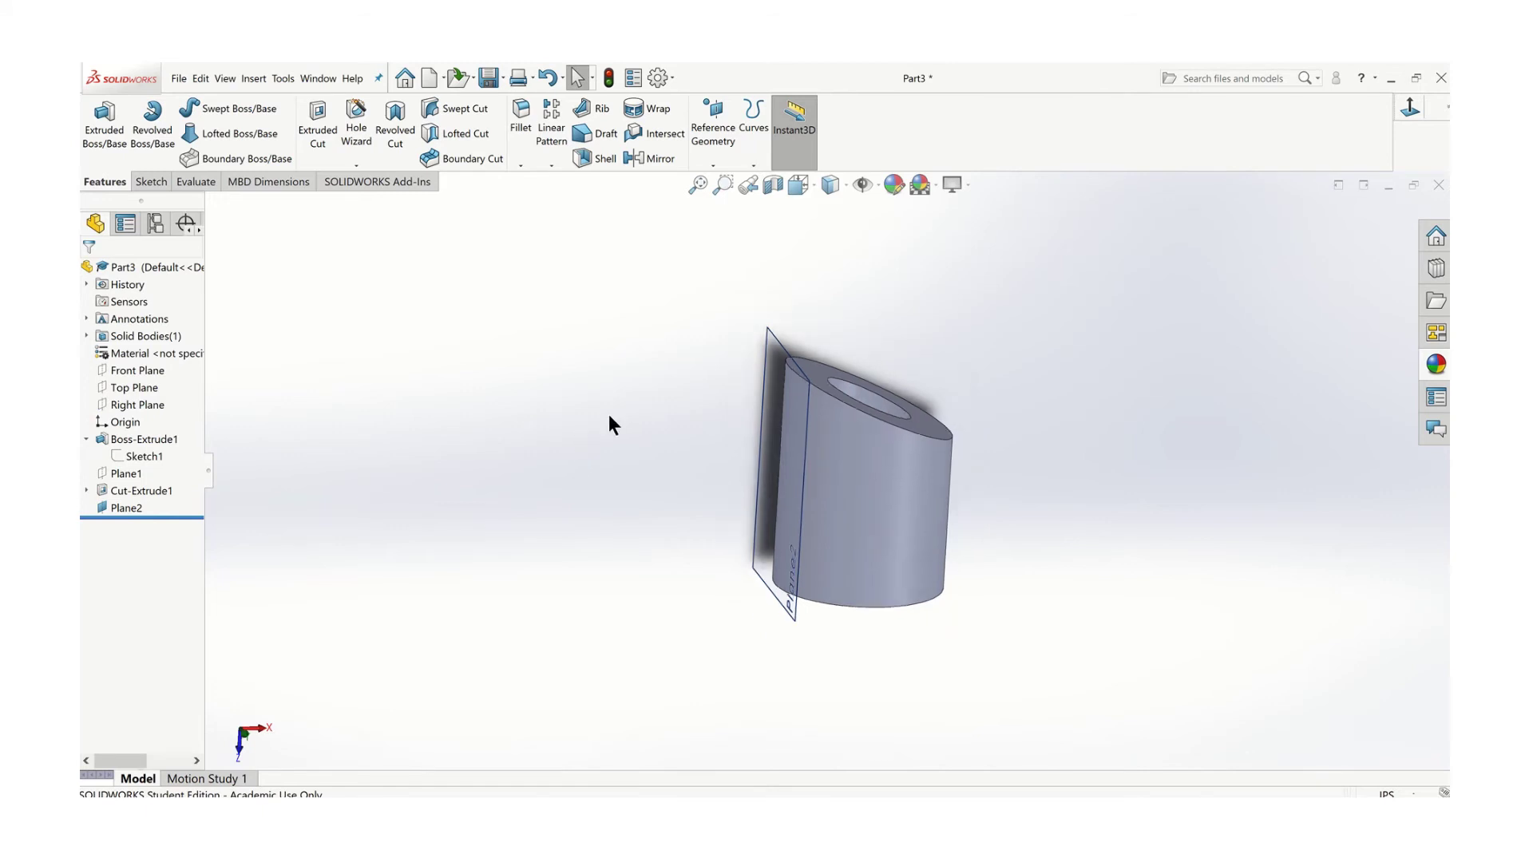
middle_drag(609, 419, 668, 463)
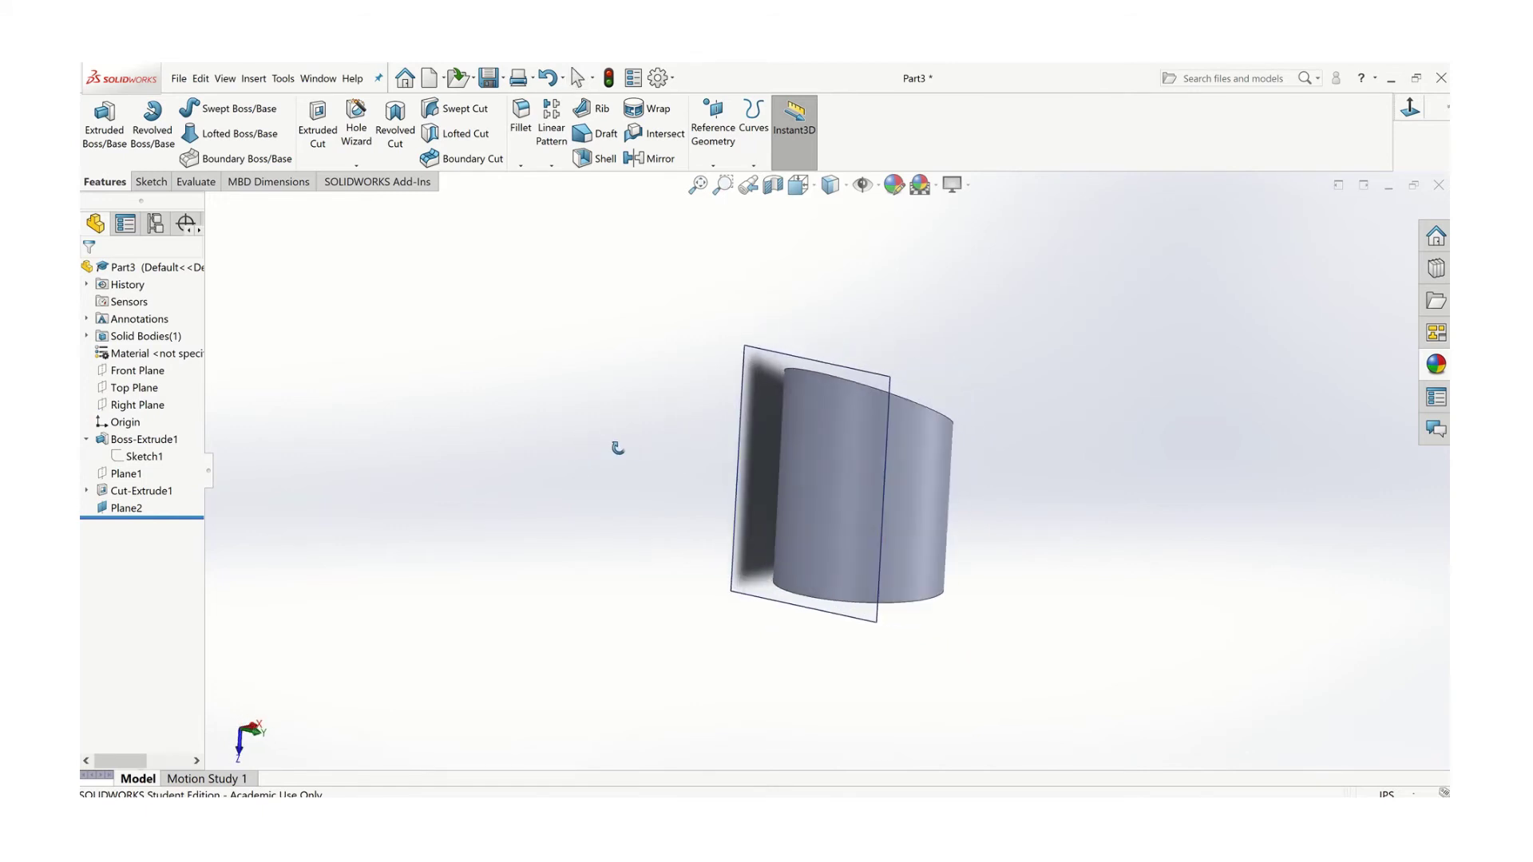
middle_drag(616, 445, 582, 469)
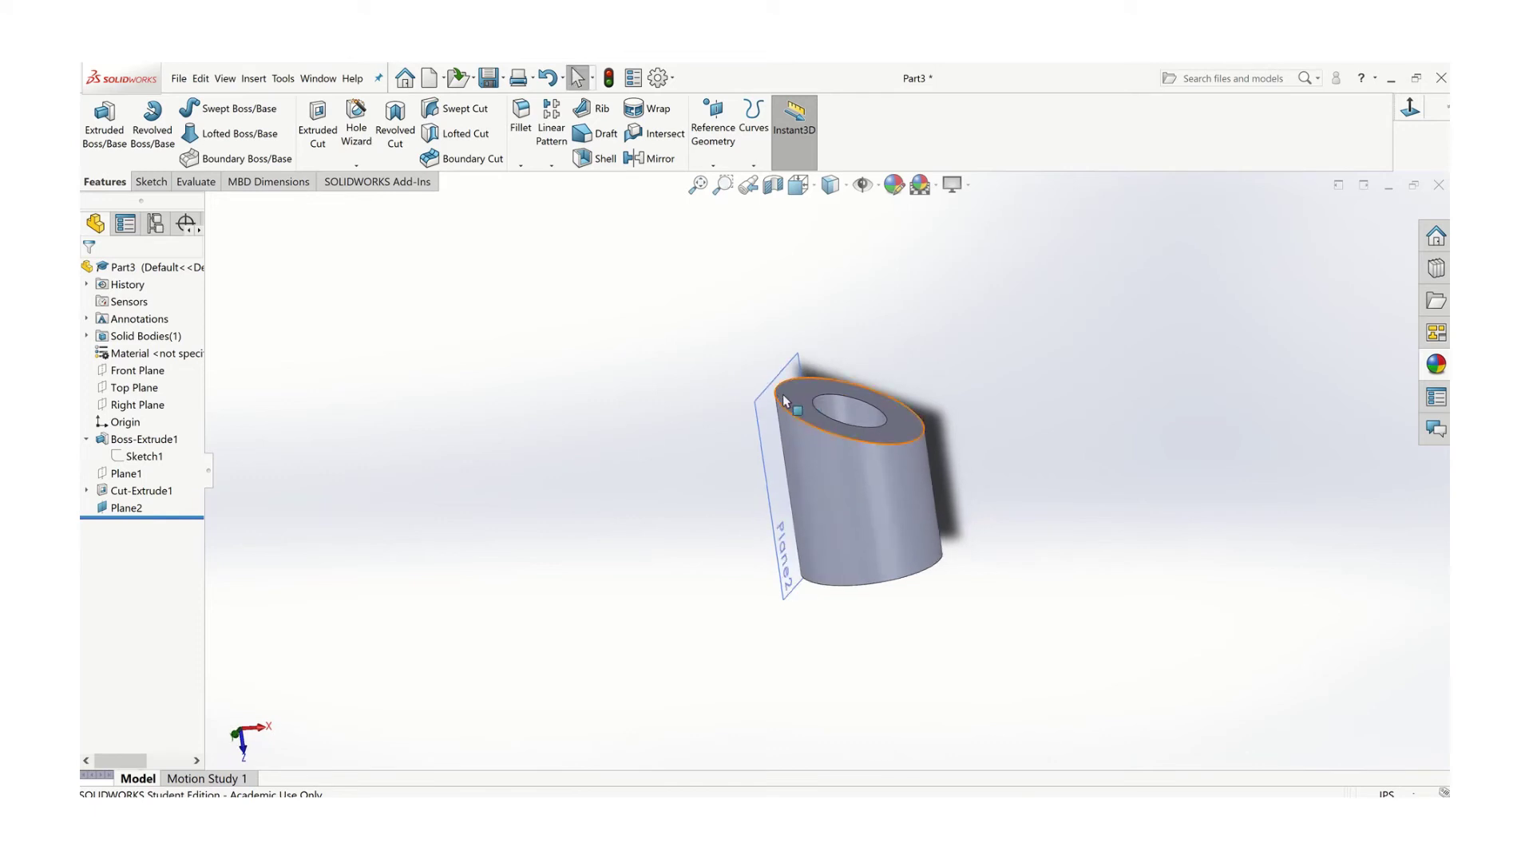
- Show the Top Plane and rotate the part and planes to a new view
right_click(146, 390)
click(168, 367)
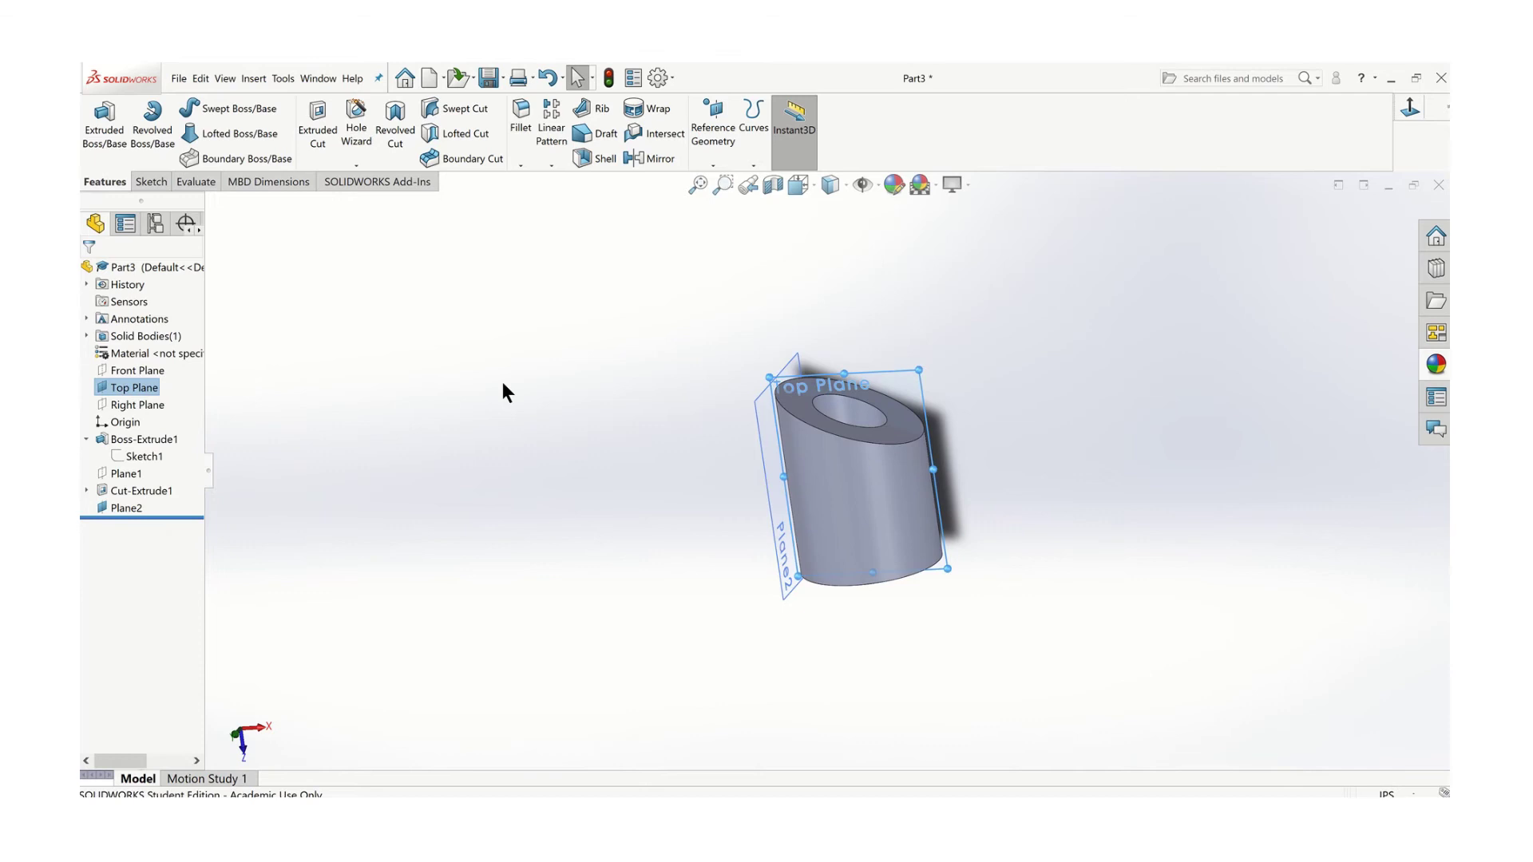
click(505, 391)
middle_drag(705, 394, 903, 505)
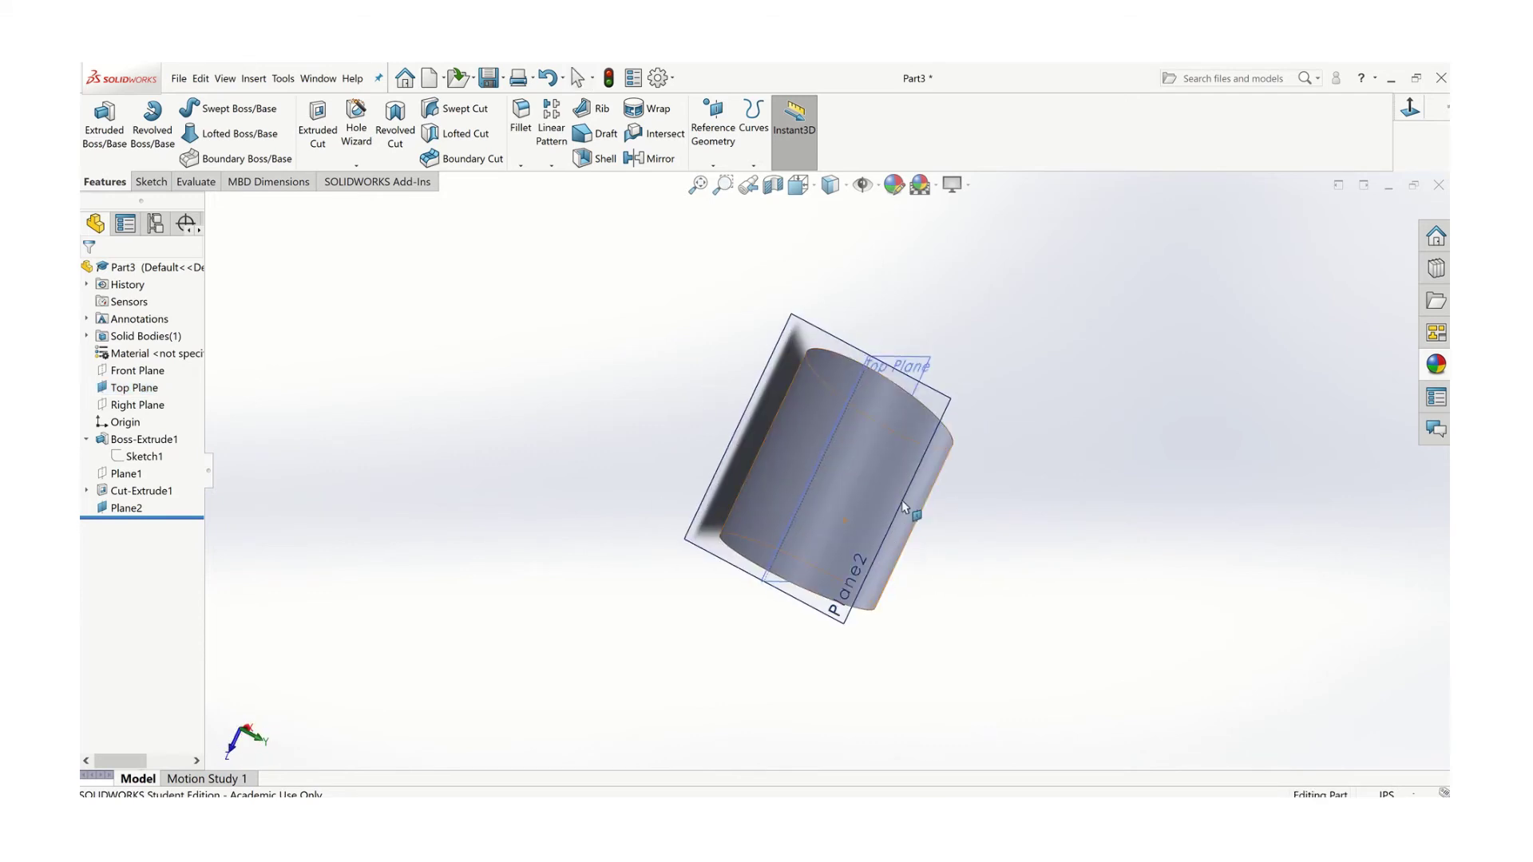
click(160, 182)
- Open Sketch3 on Plane2 and set the view square onto Plane2 using View Orientation
click(99, 120)
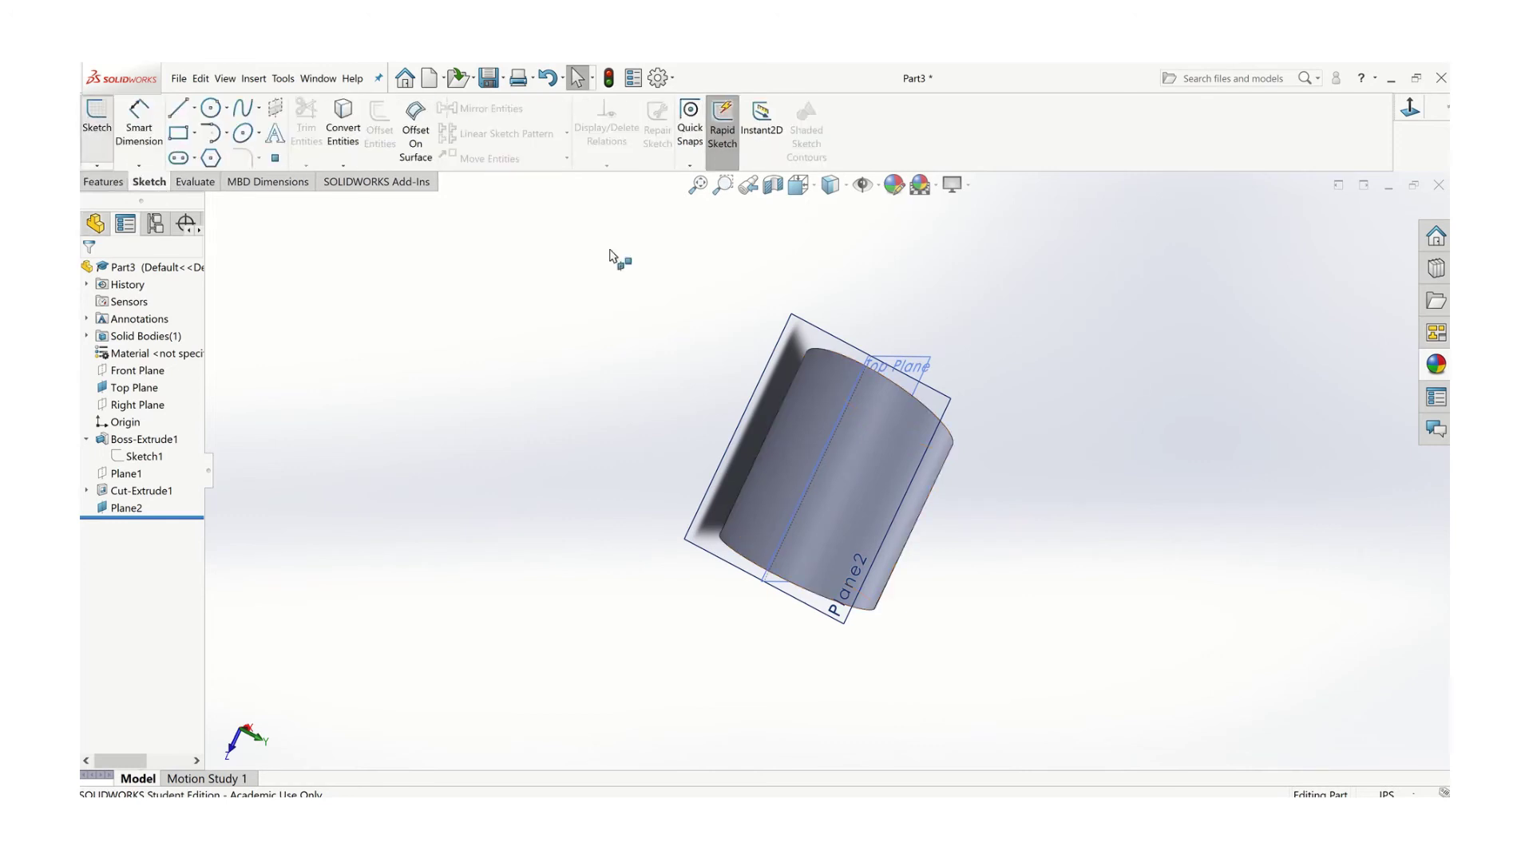
click(820, 335)
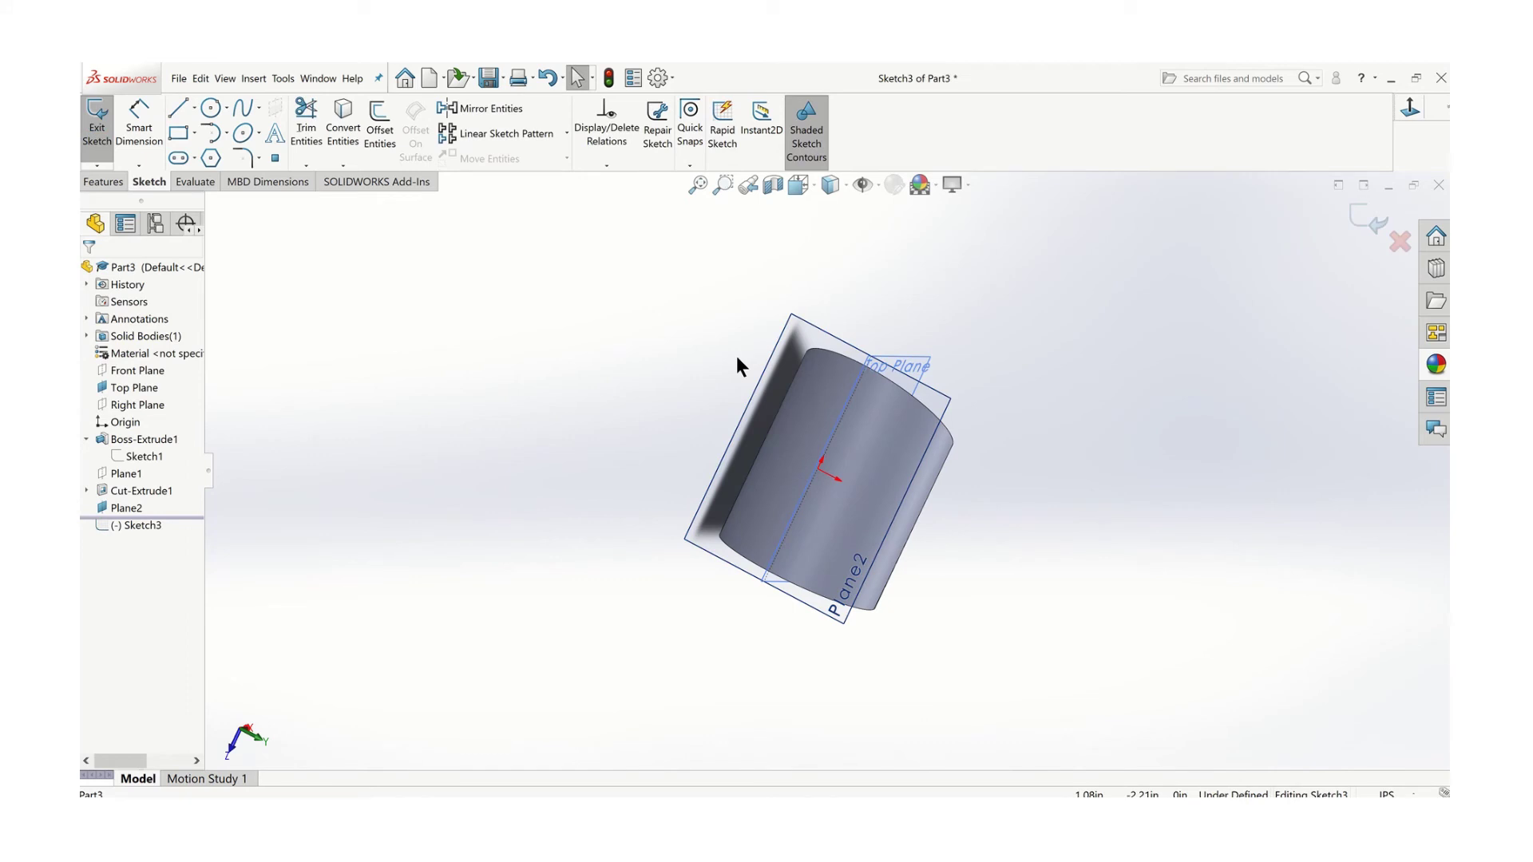
key(ctrl+8)
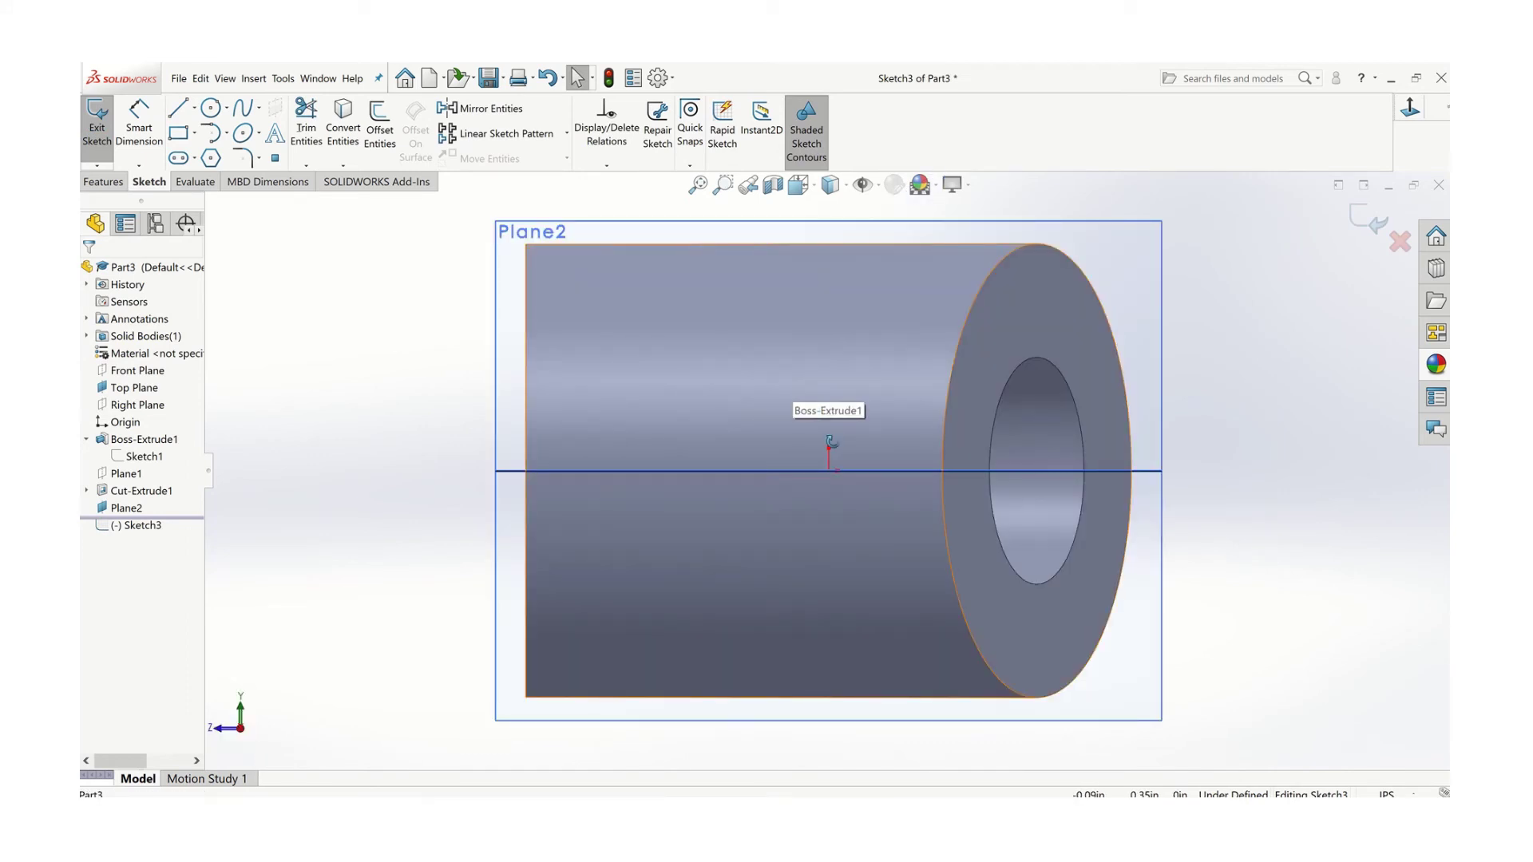
middle_drag(830, 443, 968, 530)
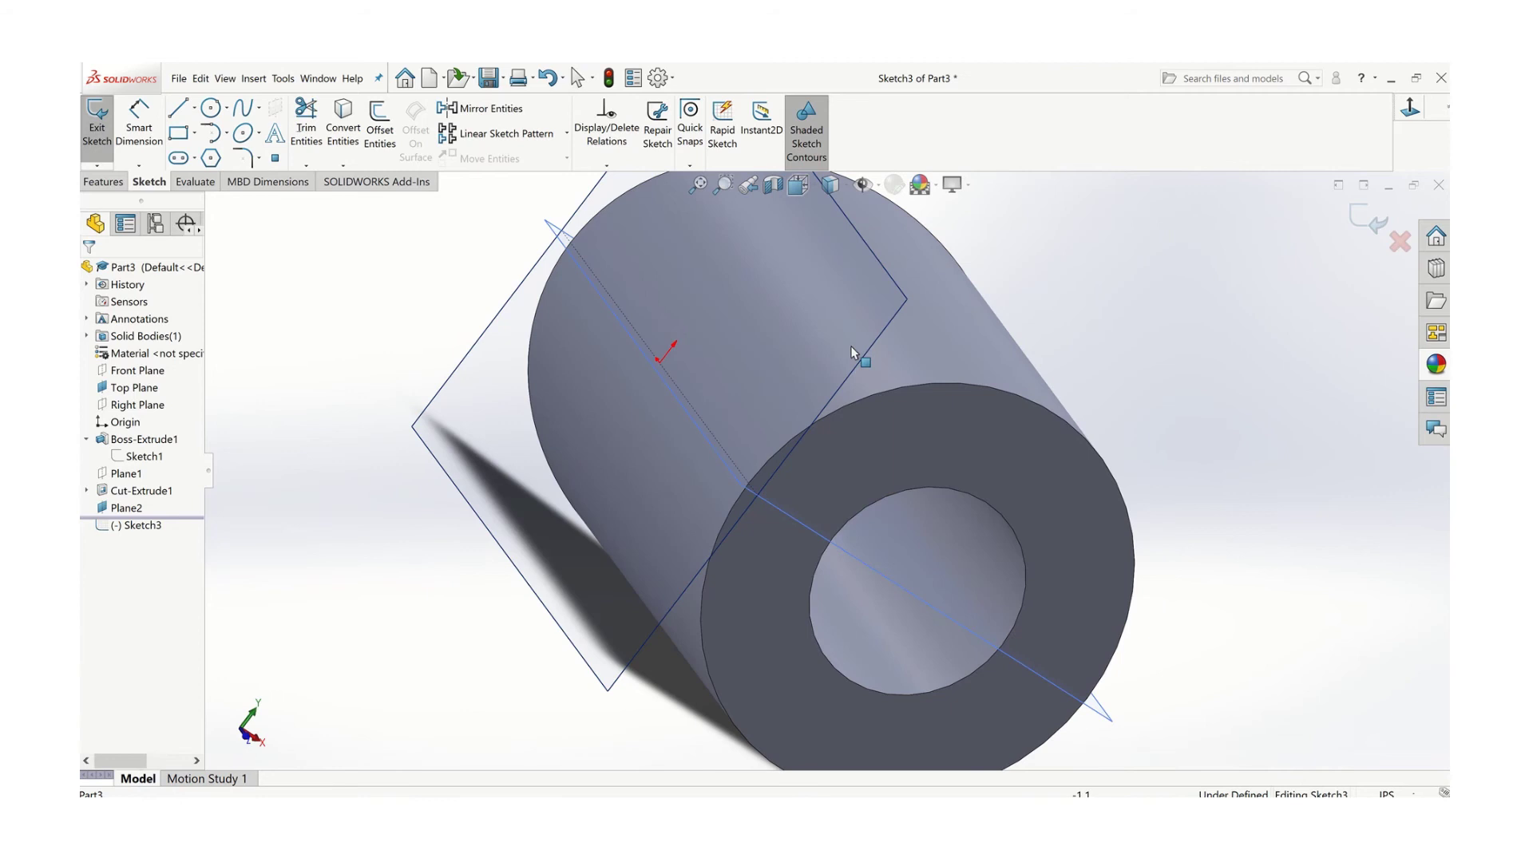
scroll(908, 349, up, 5)
scroll(844, 491, down, 1)
middle_drag(844, 491, 797, 307)
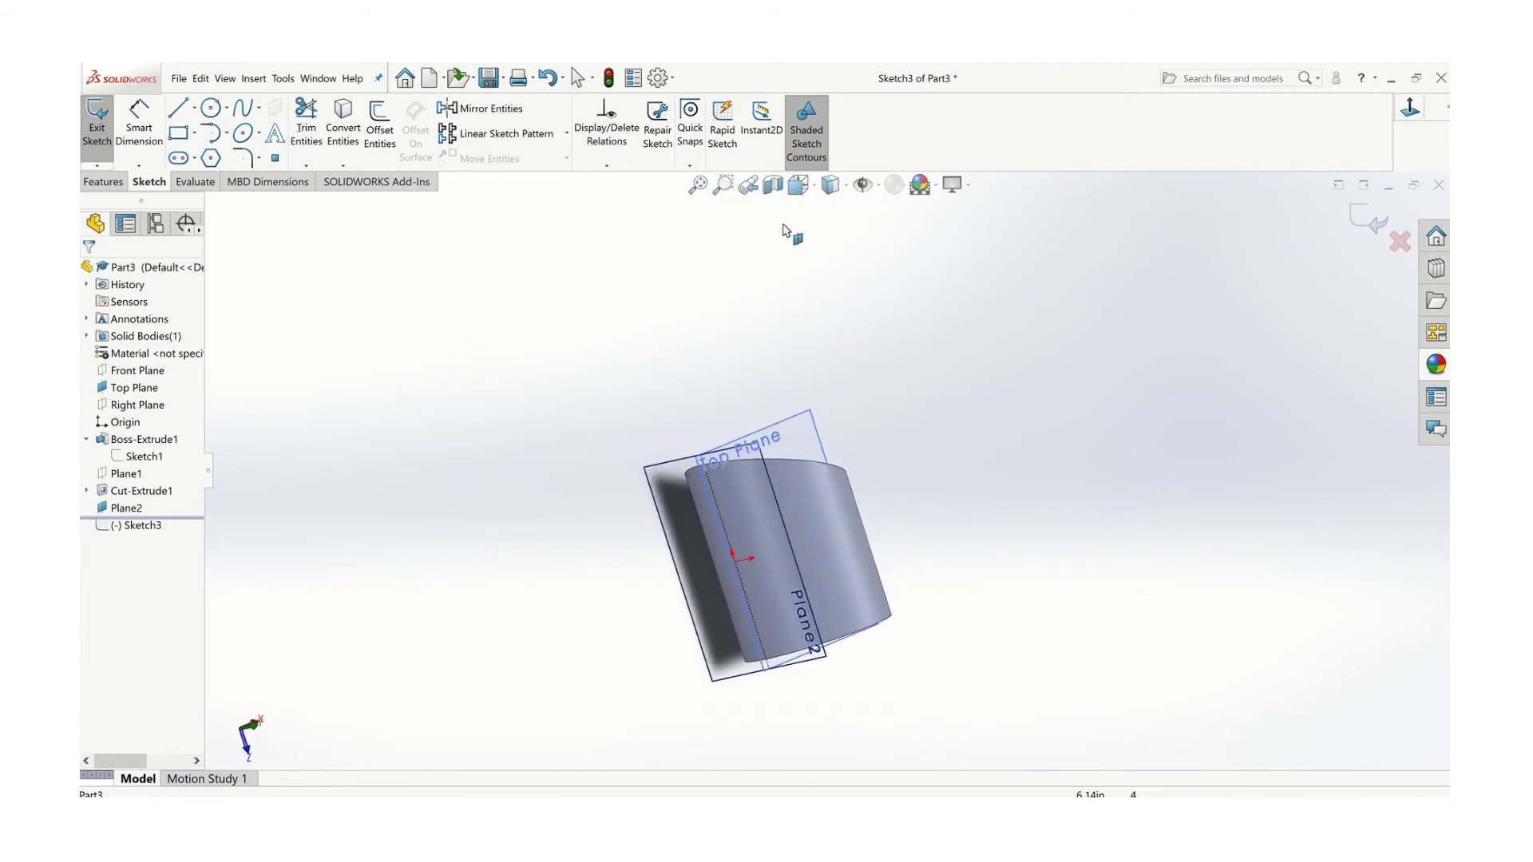
click(811, 189)
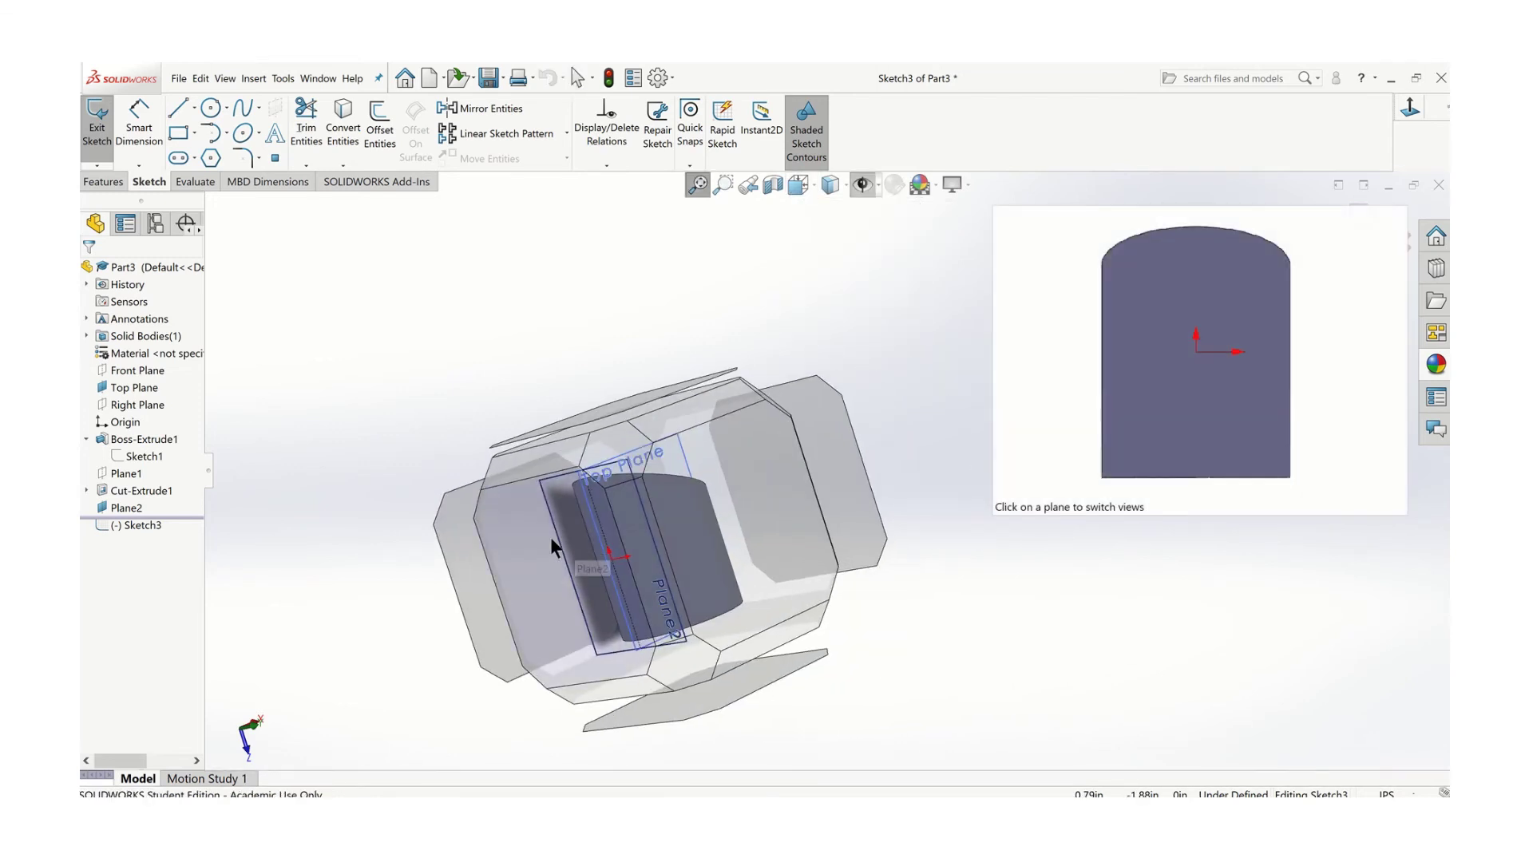
click(551, 540)
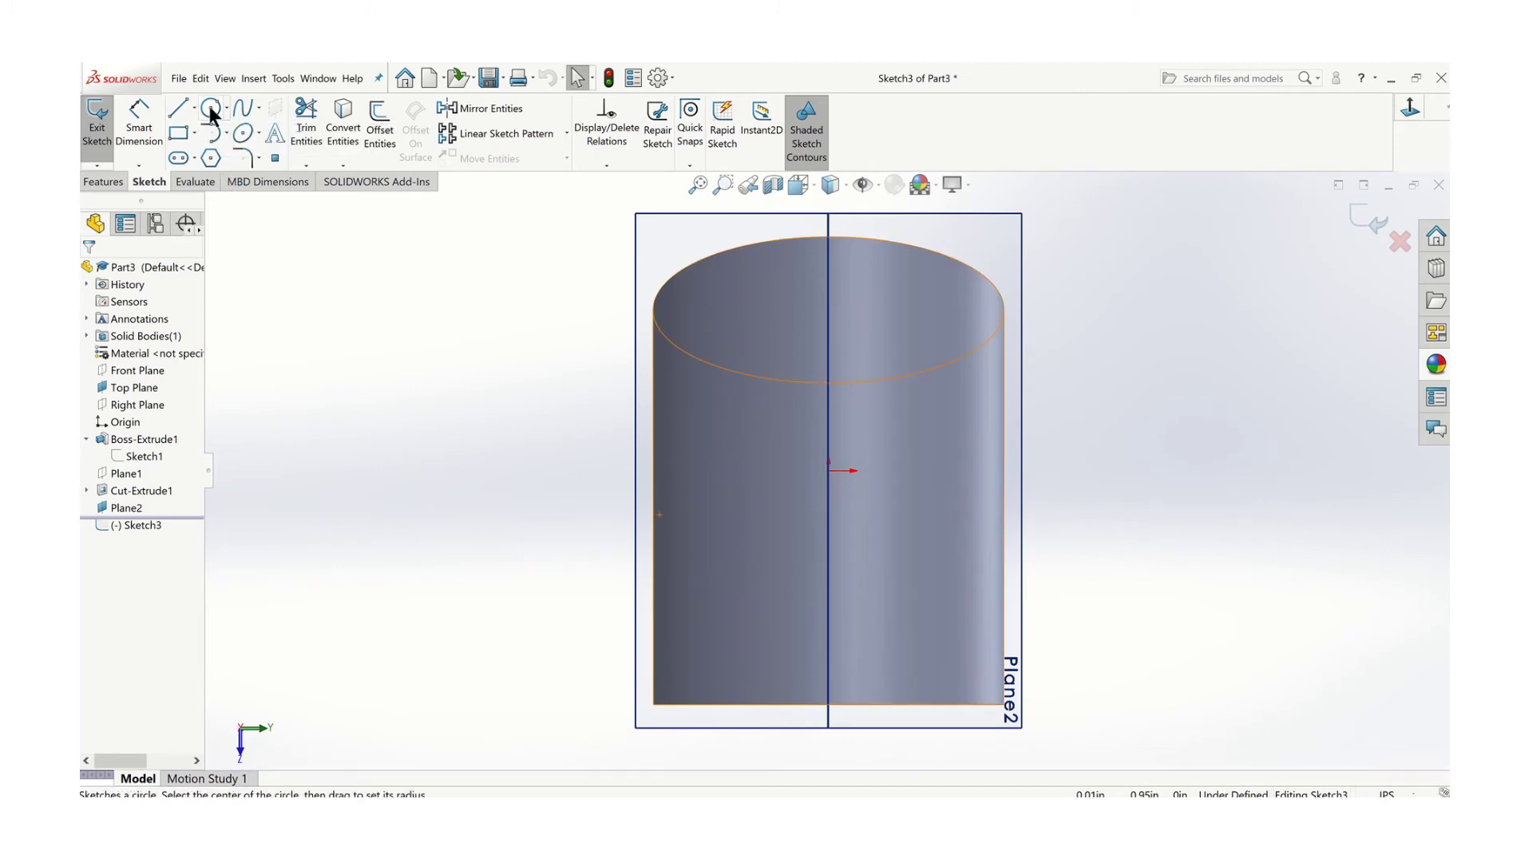
- Draw a circle centred on Plane2's vertical centreline
click(828, 431)
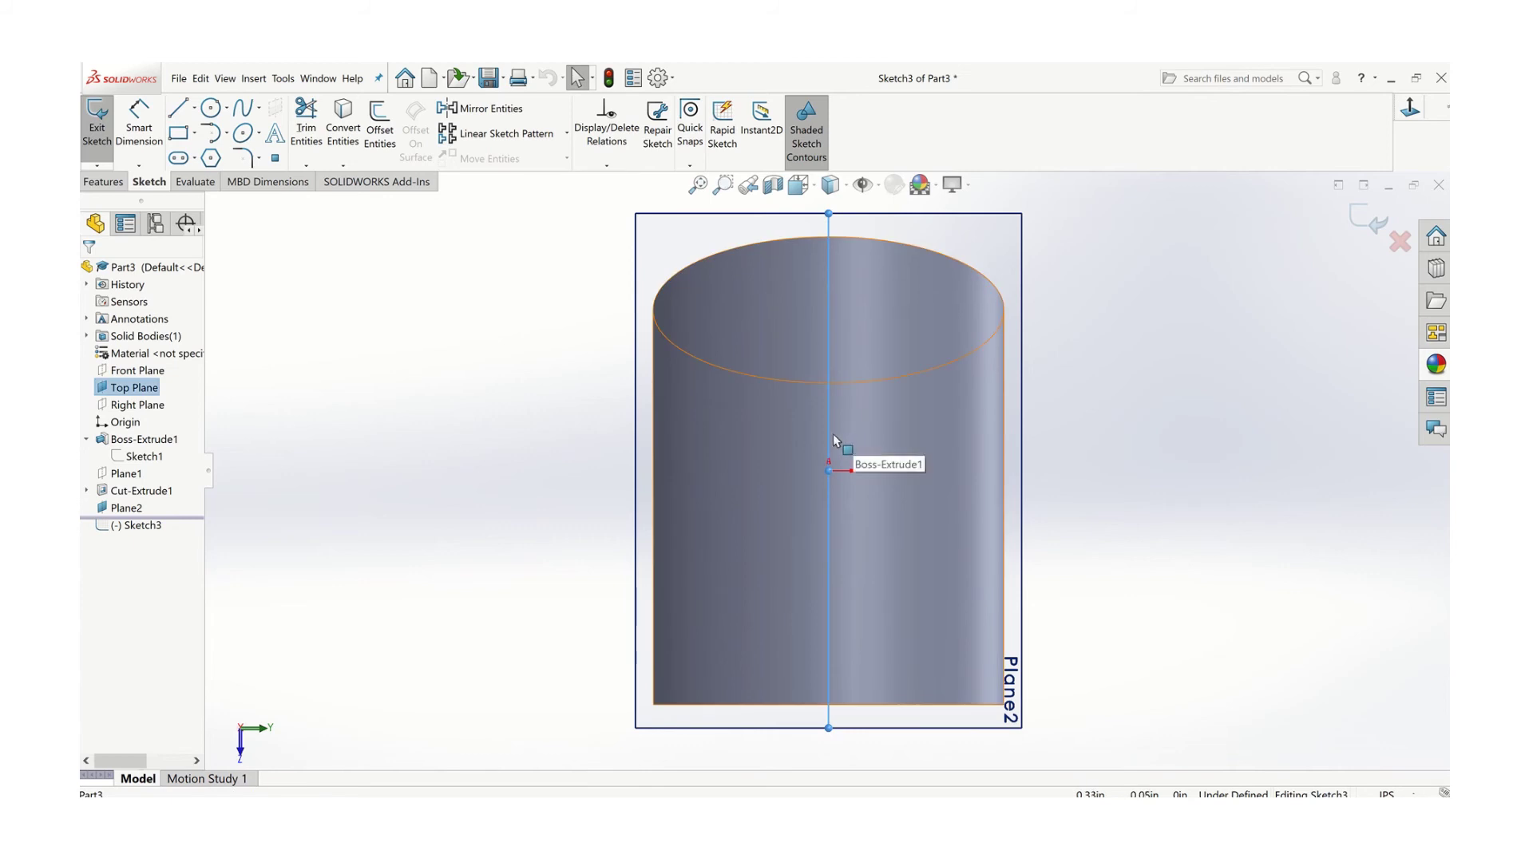
click(212, 111)
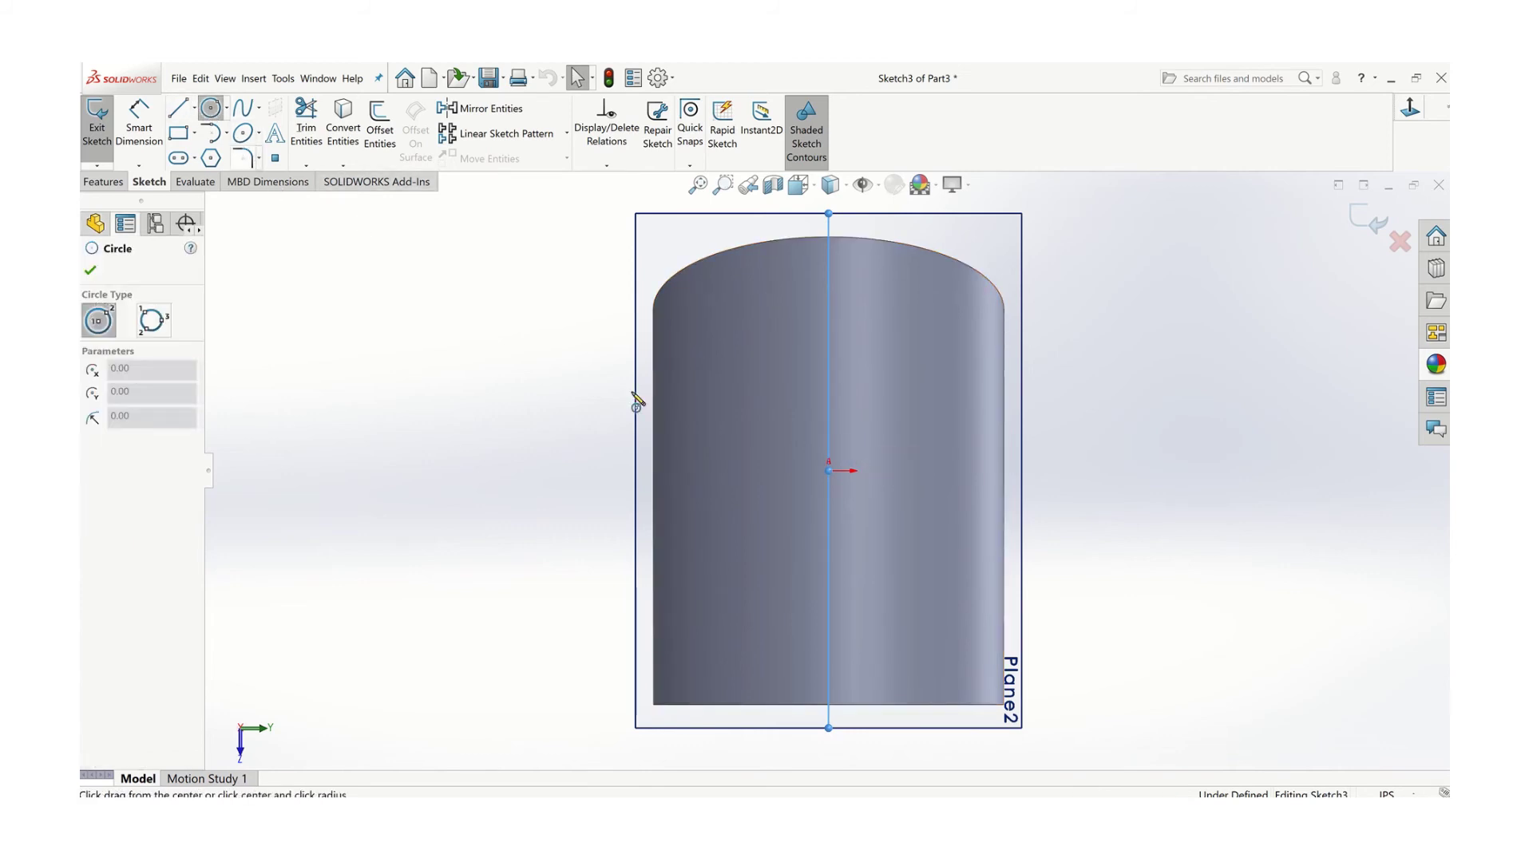
click(829, 421)
click(870, 427)
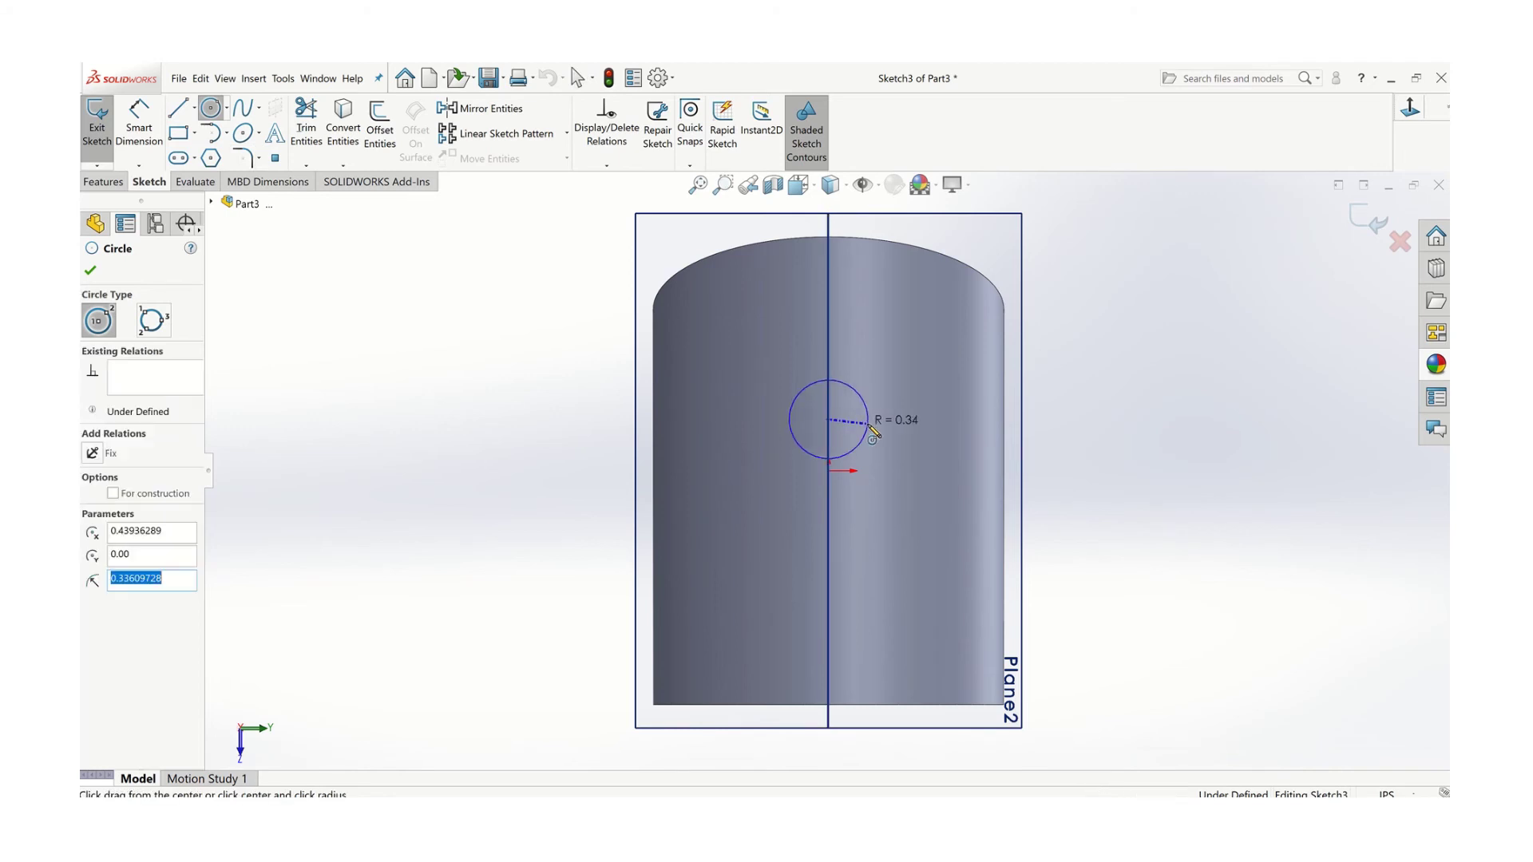
- Dimension the circle to 0.375 in diameter, 2.50 in above the bottom edge, and exit the sketch
click(139, 127)
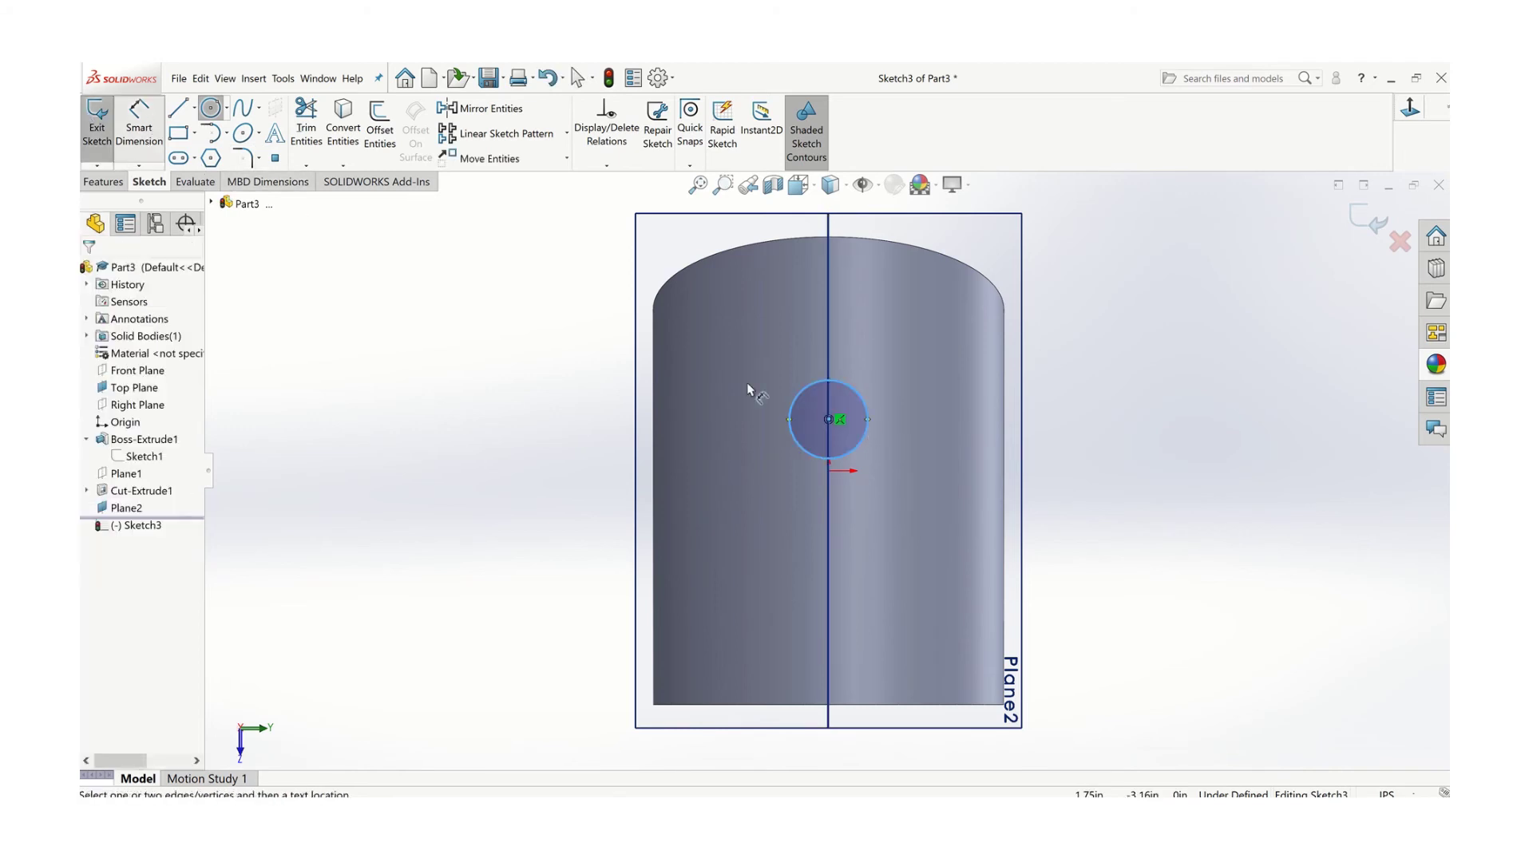
click(863, 397)
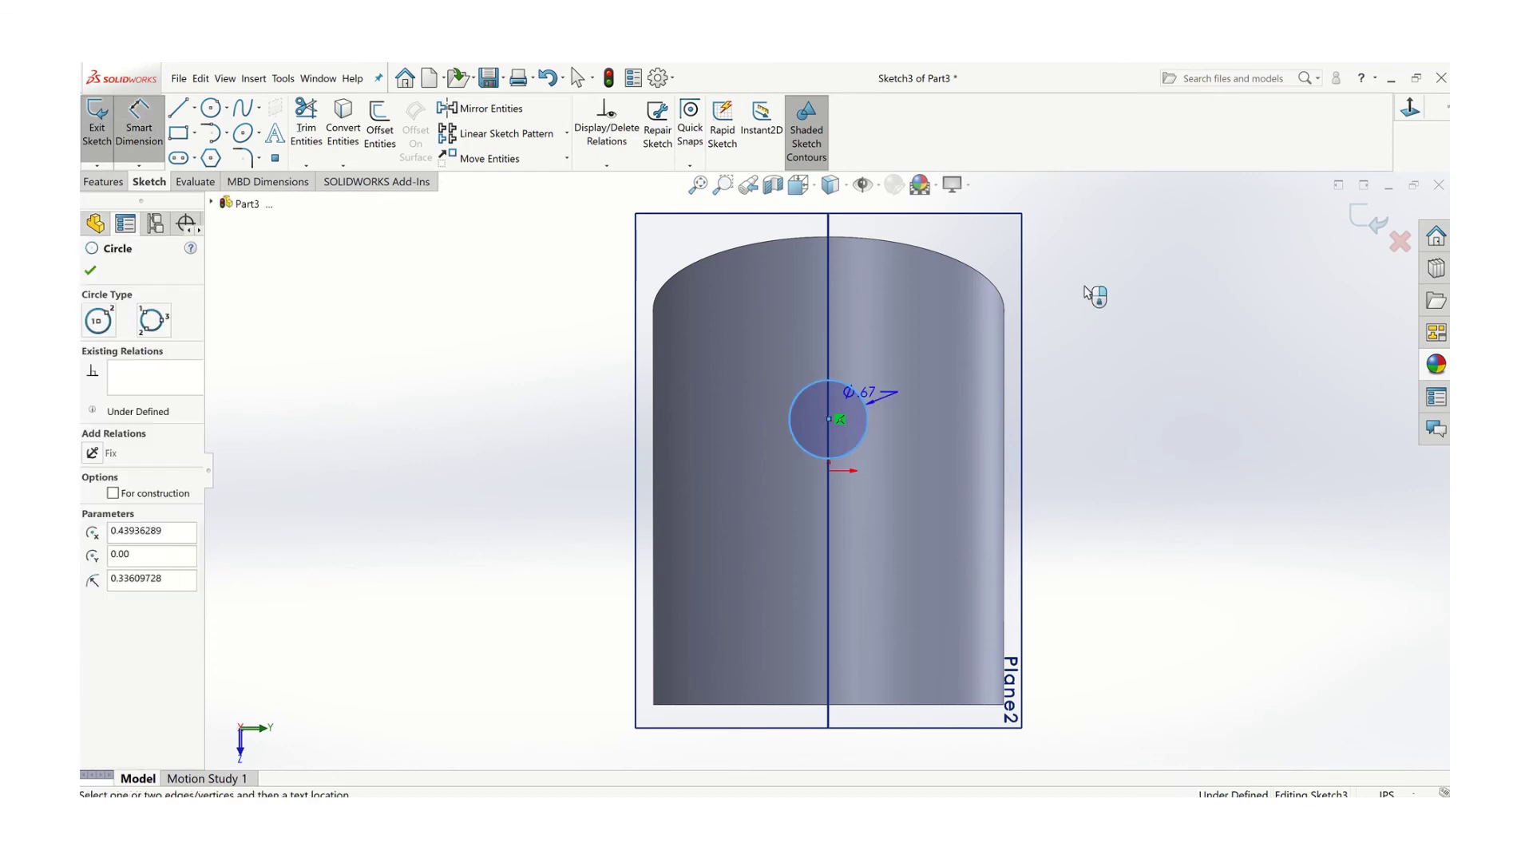
click(1096, 285)
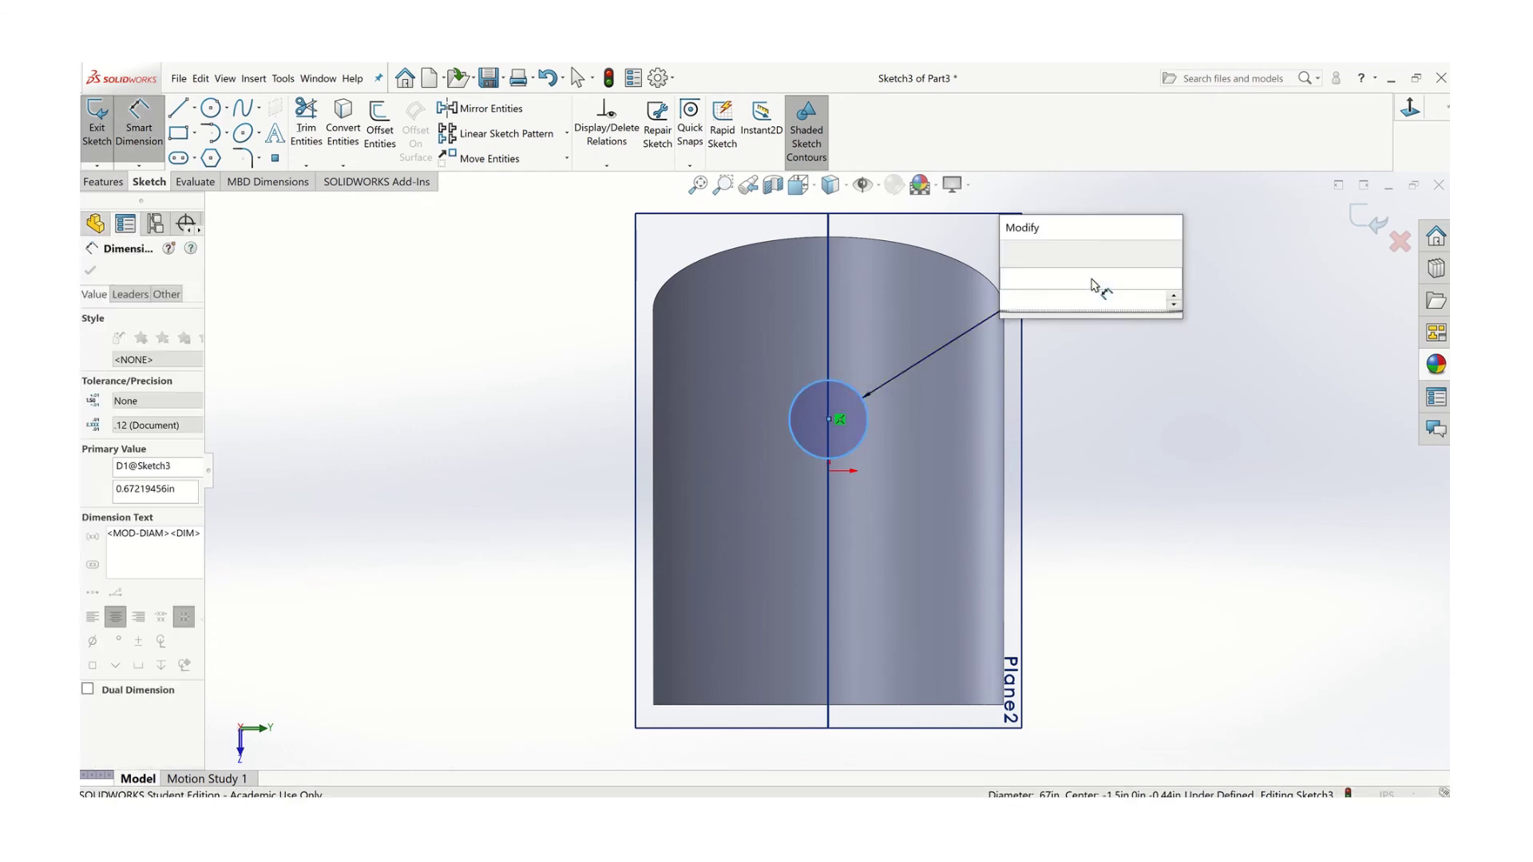
text(.375)
key(Return)
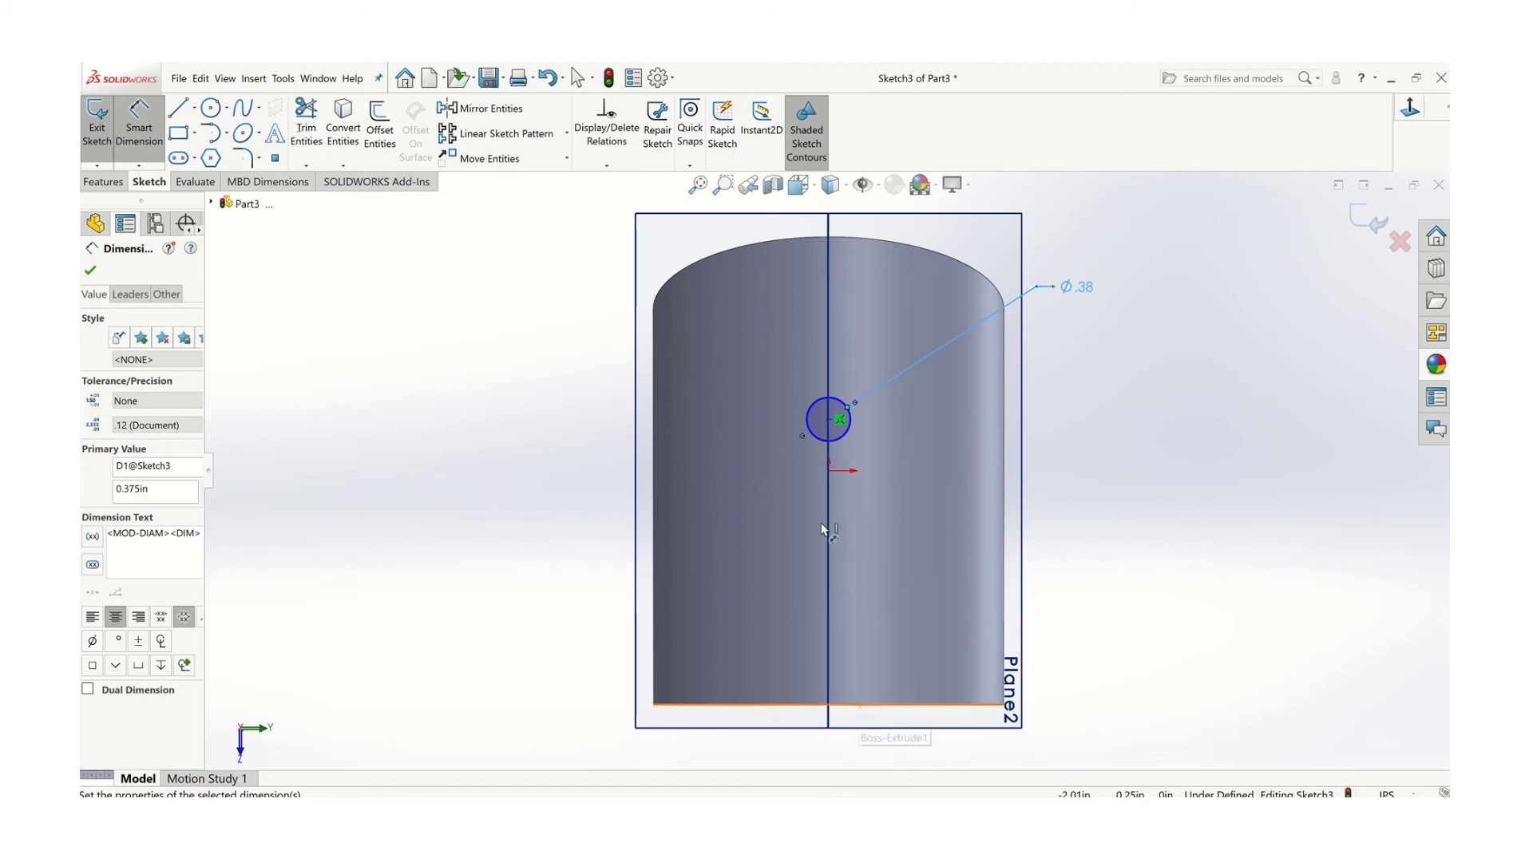
click(829, 419)
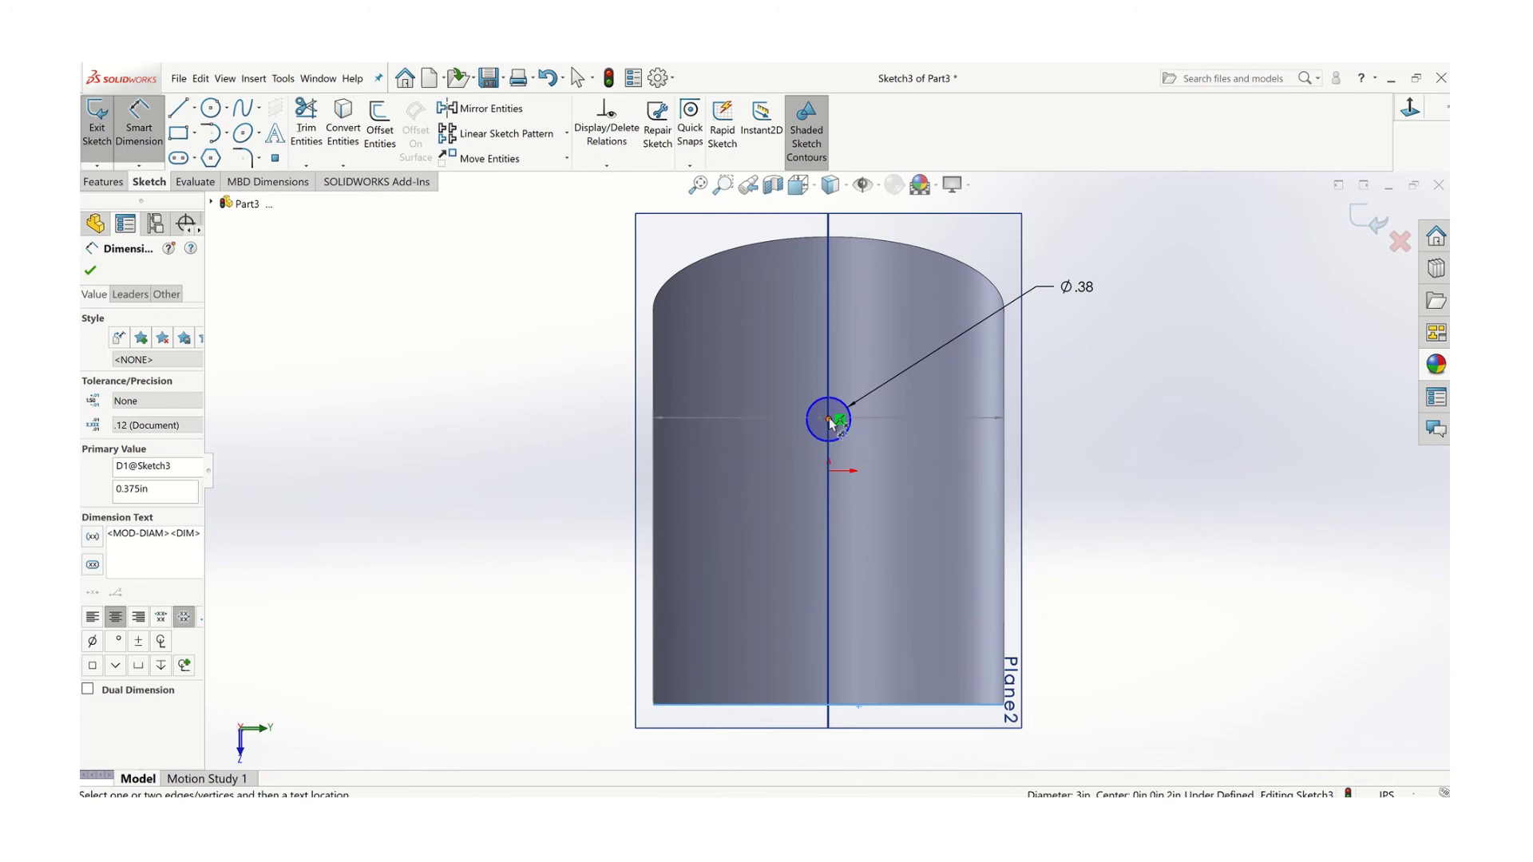
click(1094, 567)
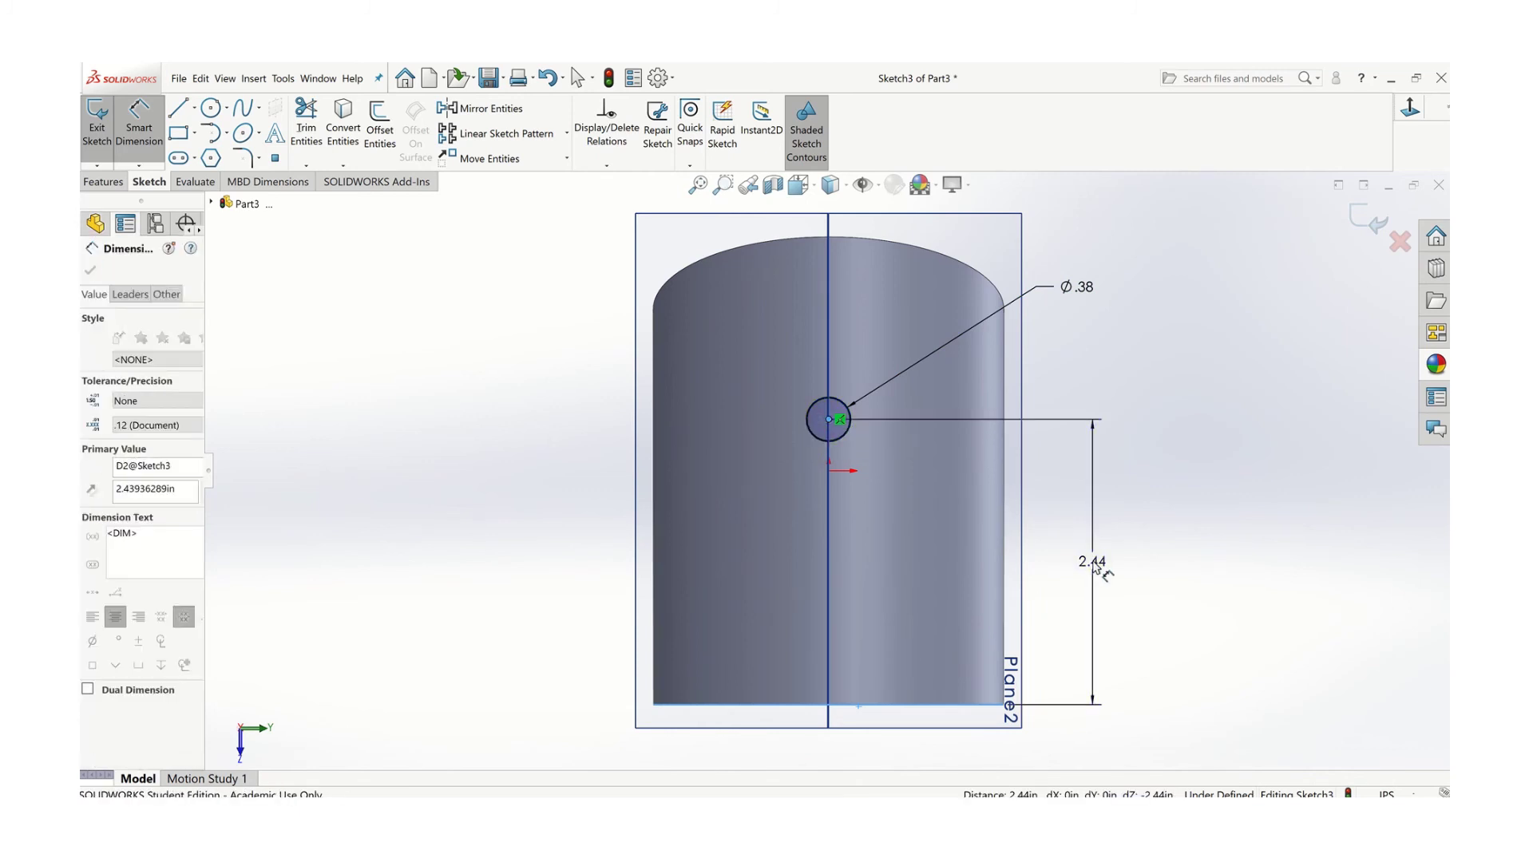
key(Return)
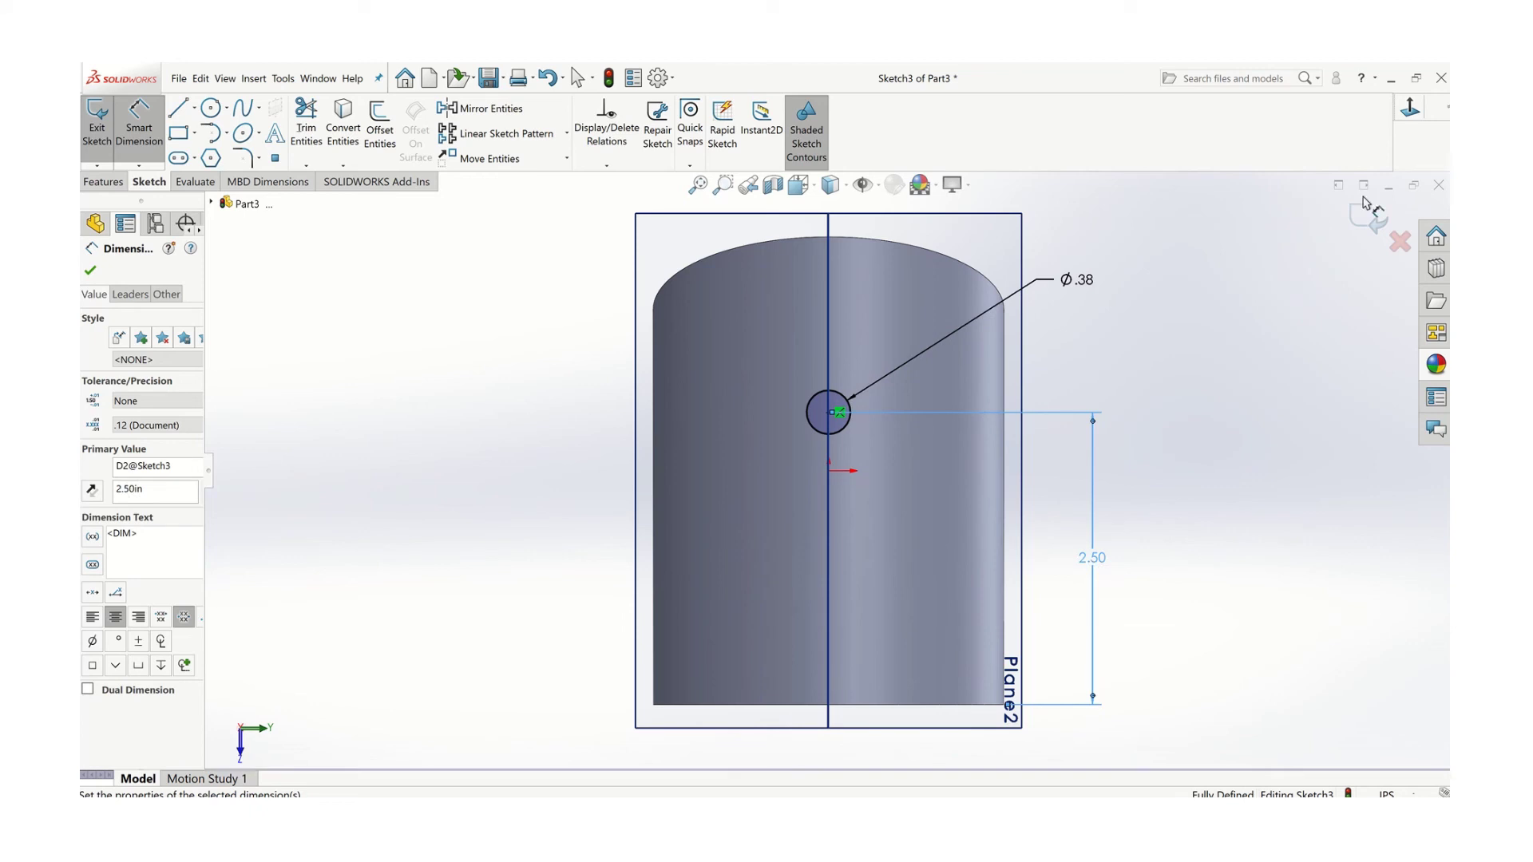
click(1367, 218)
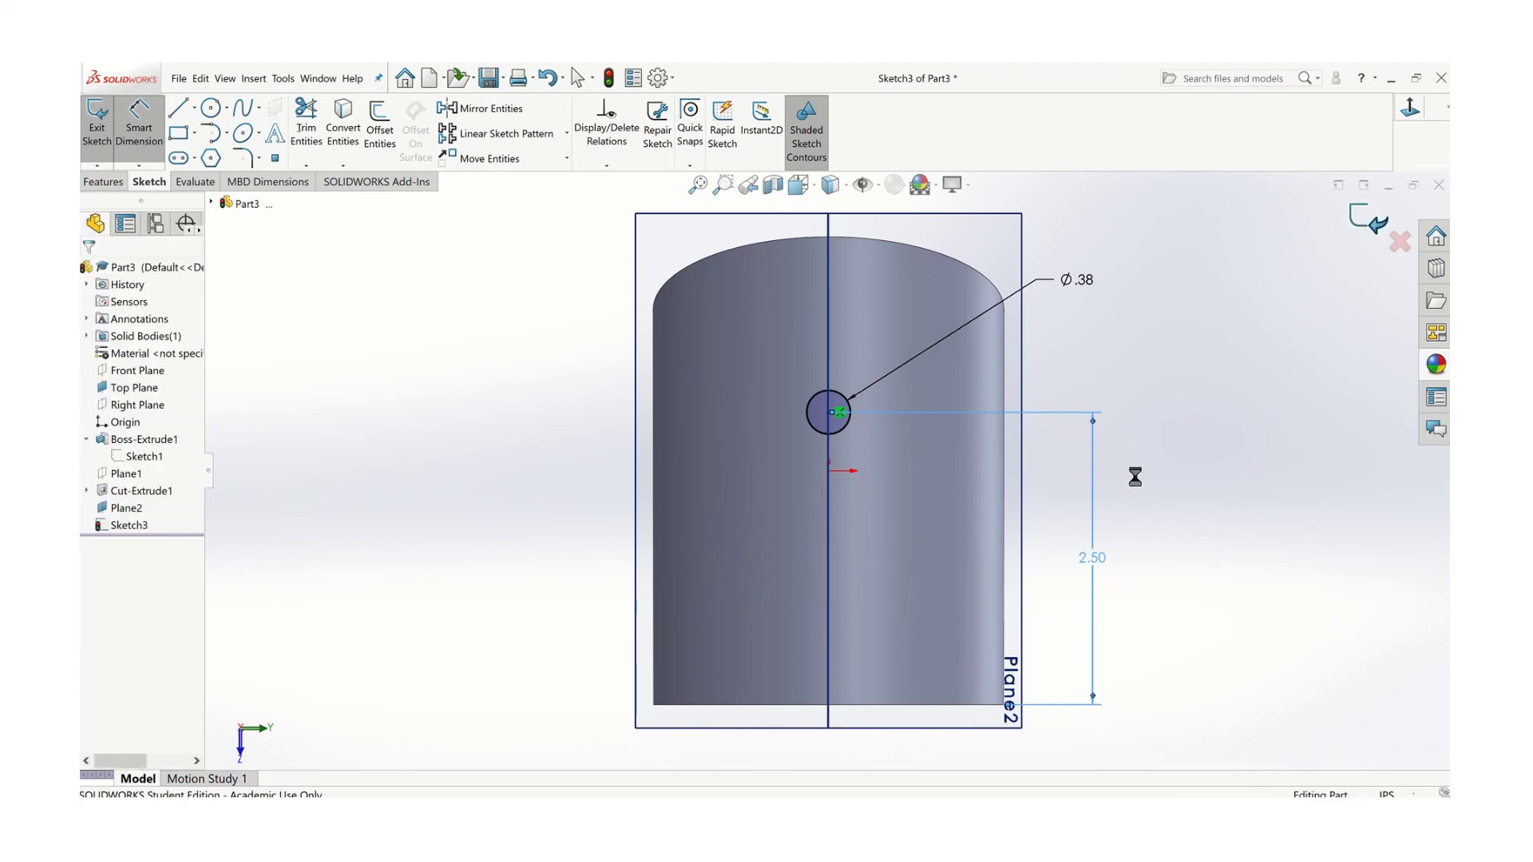
- Extruded-cut the Sketch3 circle Blind 4.00 in, reversed into the cylinder wall, forming Cut-Extrude2
mouse_move(1046, 491)
middle_down()
mouse_move(982, 513)
mouse_move(999, 563)
mouse_move(1050, 551)
middle_up()
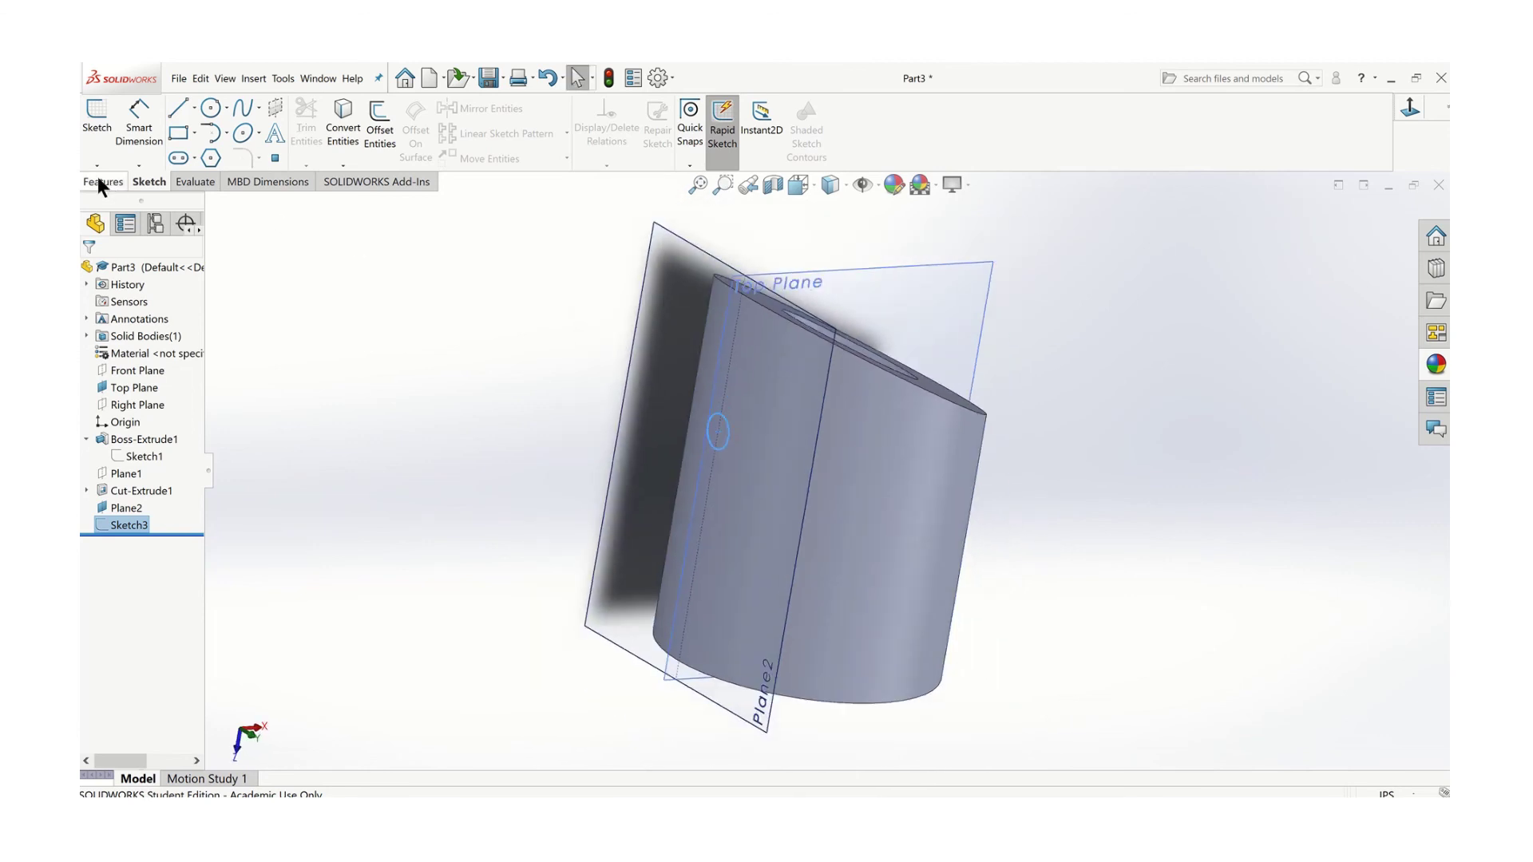
click(99, 181)
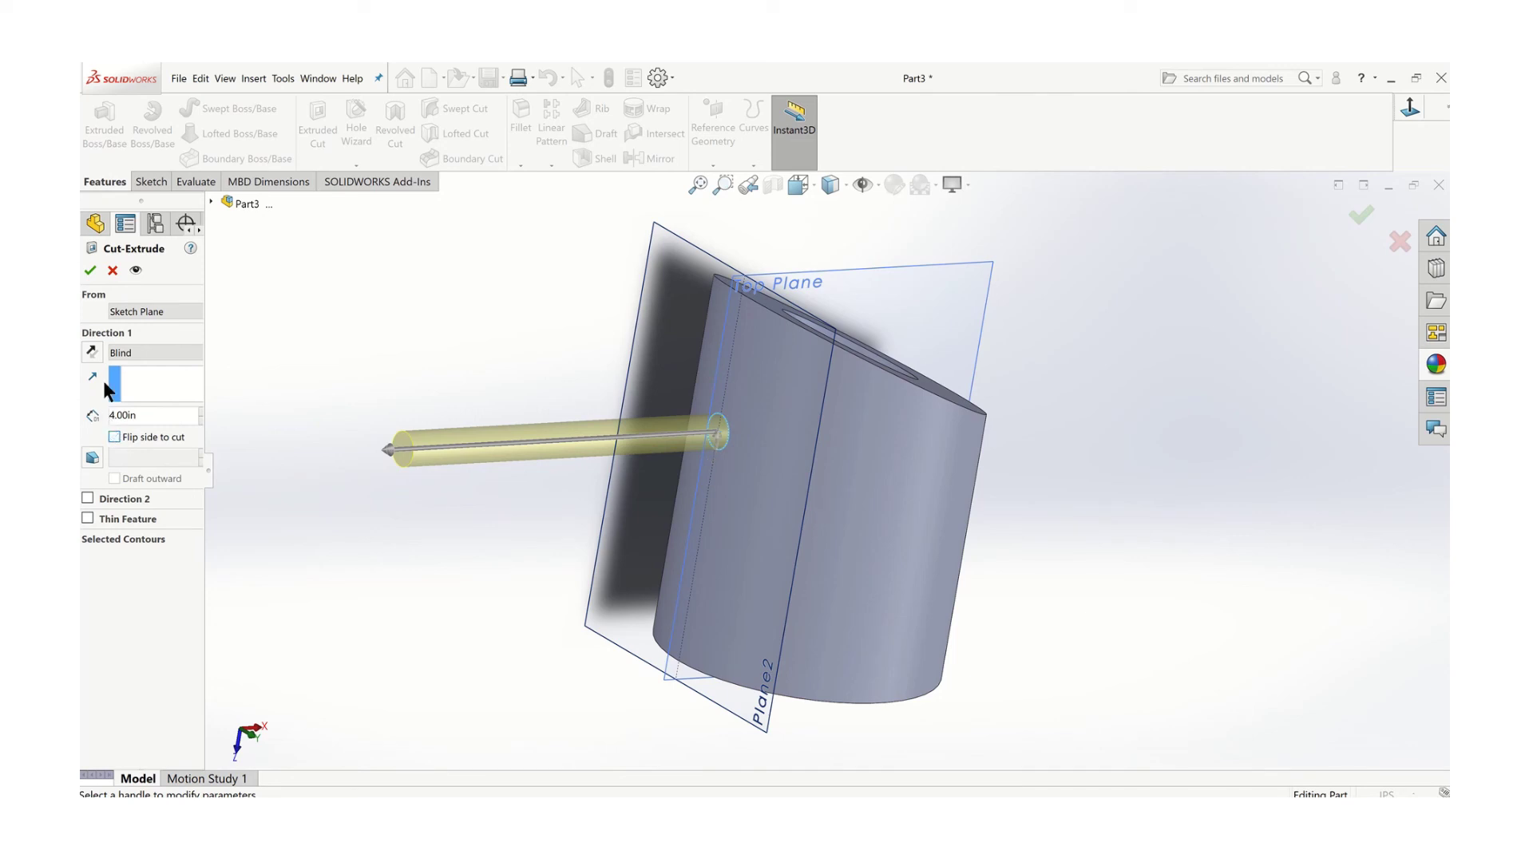
click(93, 353)
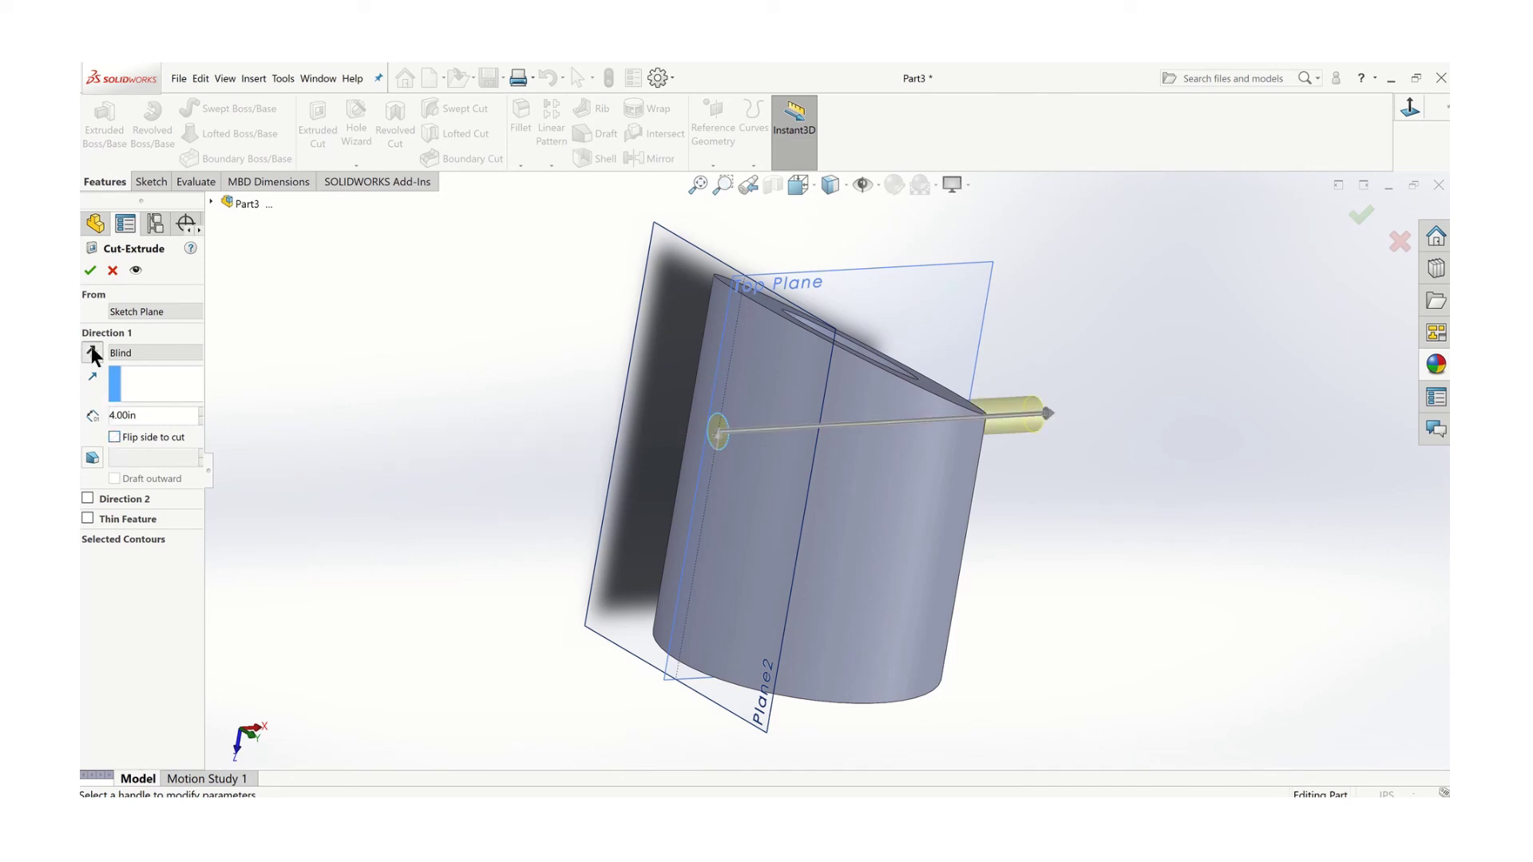
click(91, 270)
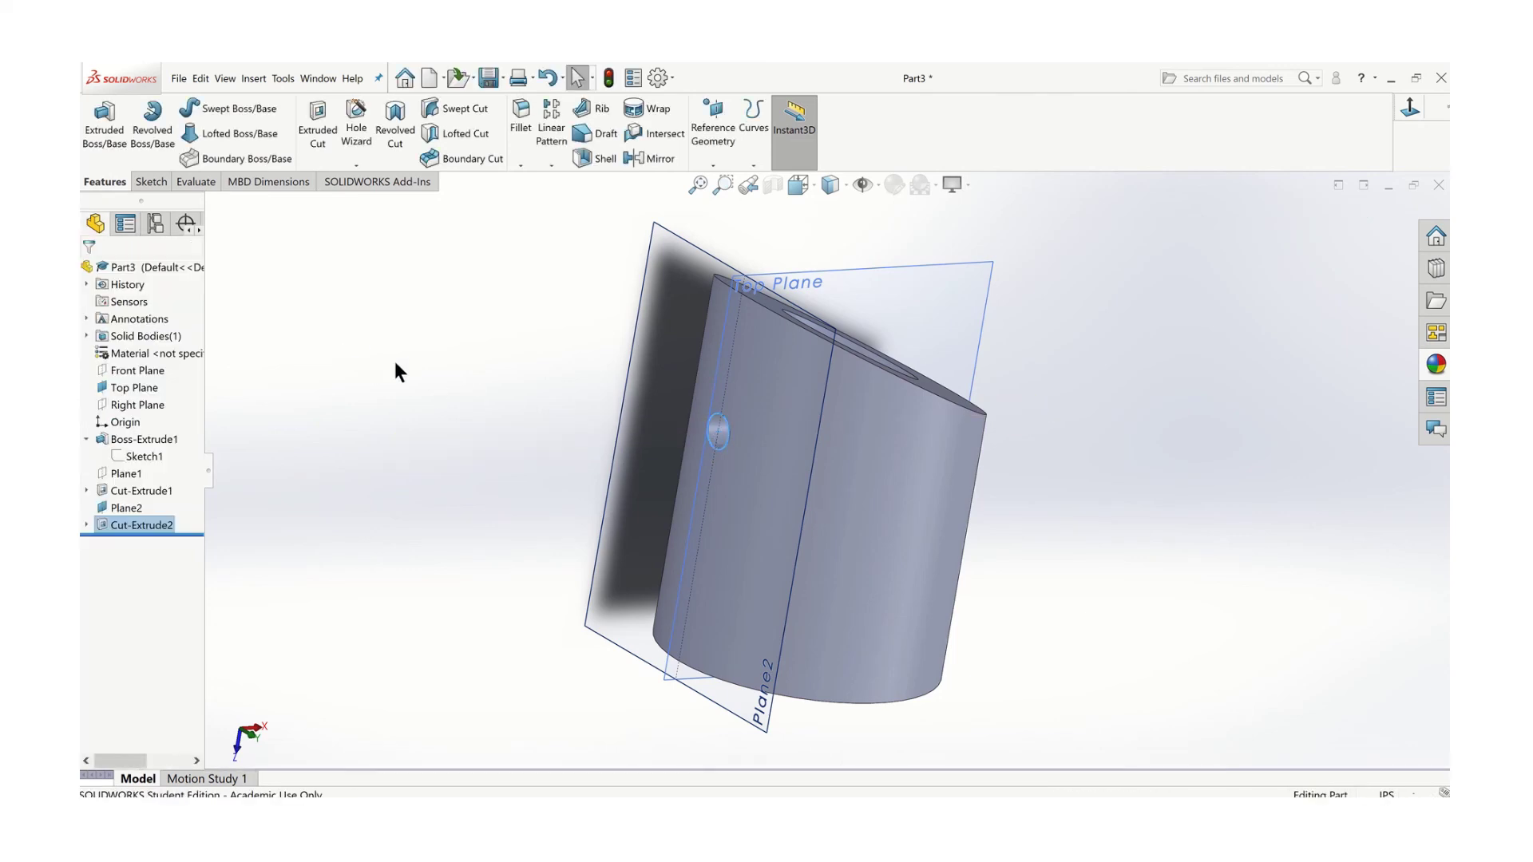
middle_drag(400, 366, 303, 403)
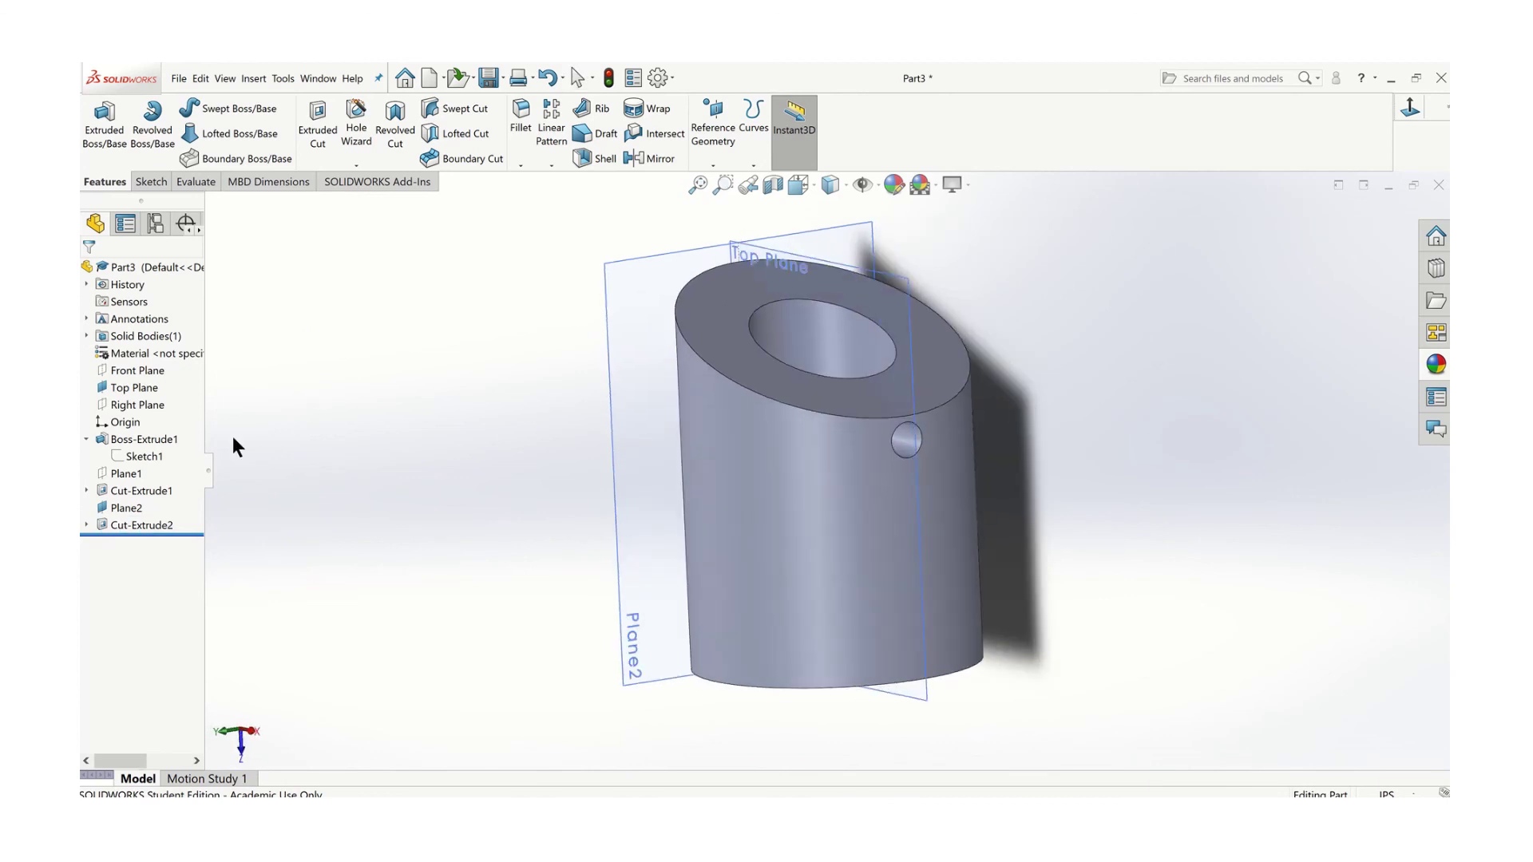
- Hide Top Plane and Plane2 in the FeatureManager tree, leaving only the hollow cylinder visible
right_click(123, 381)
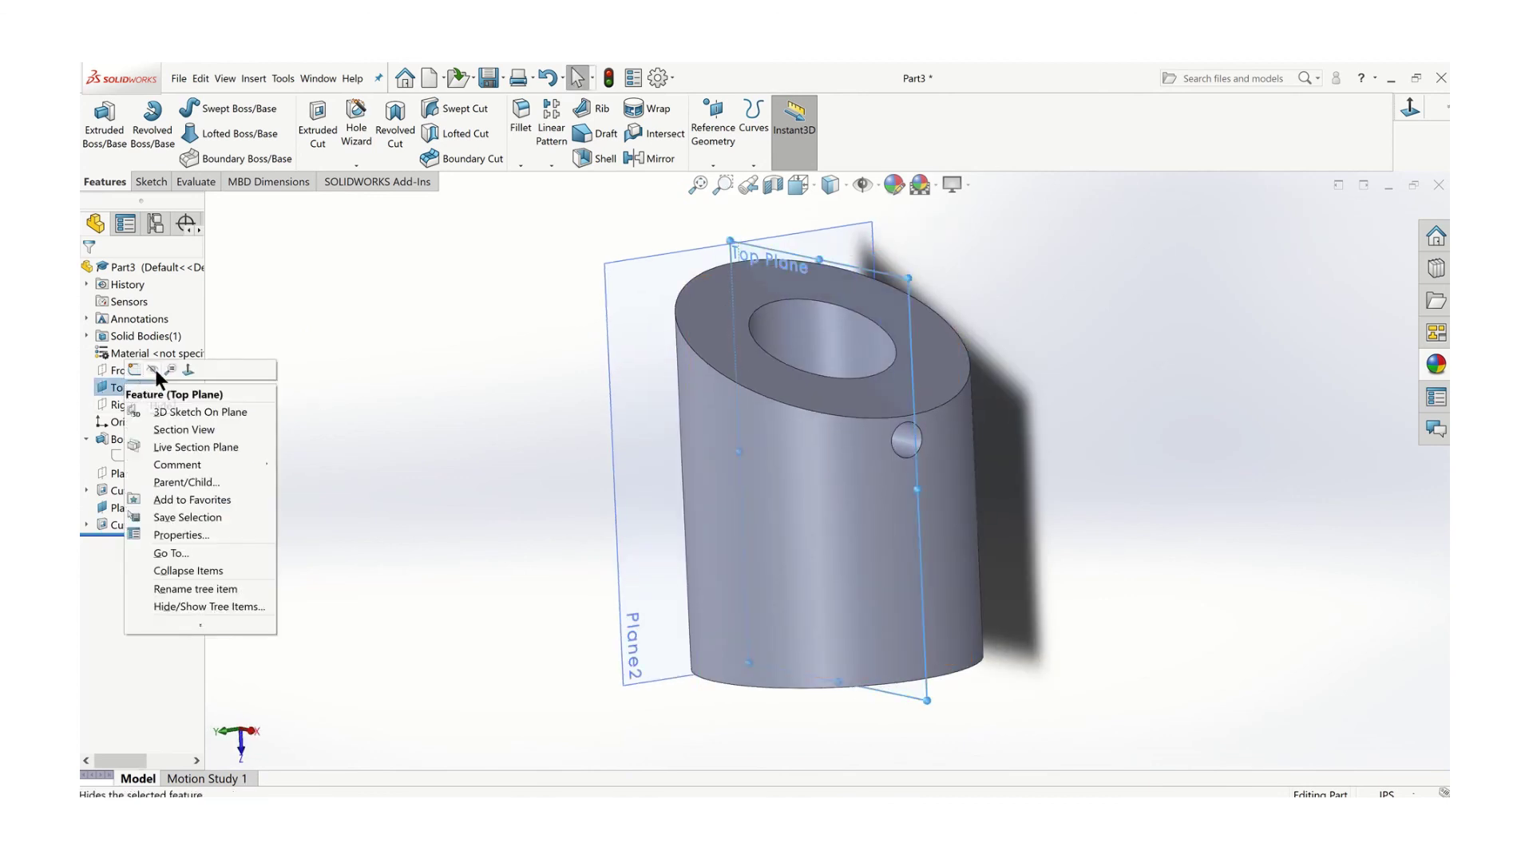
click(154, 369)
right_click(118, 507)
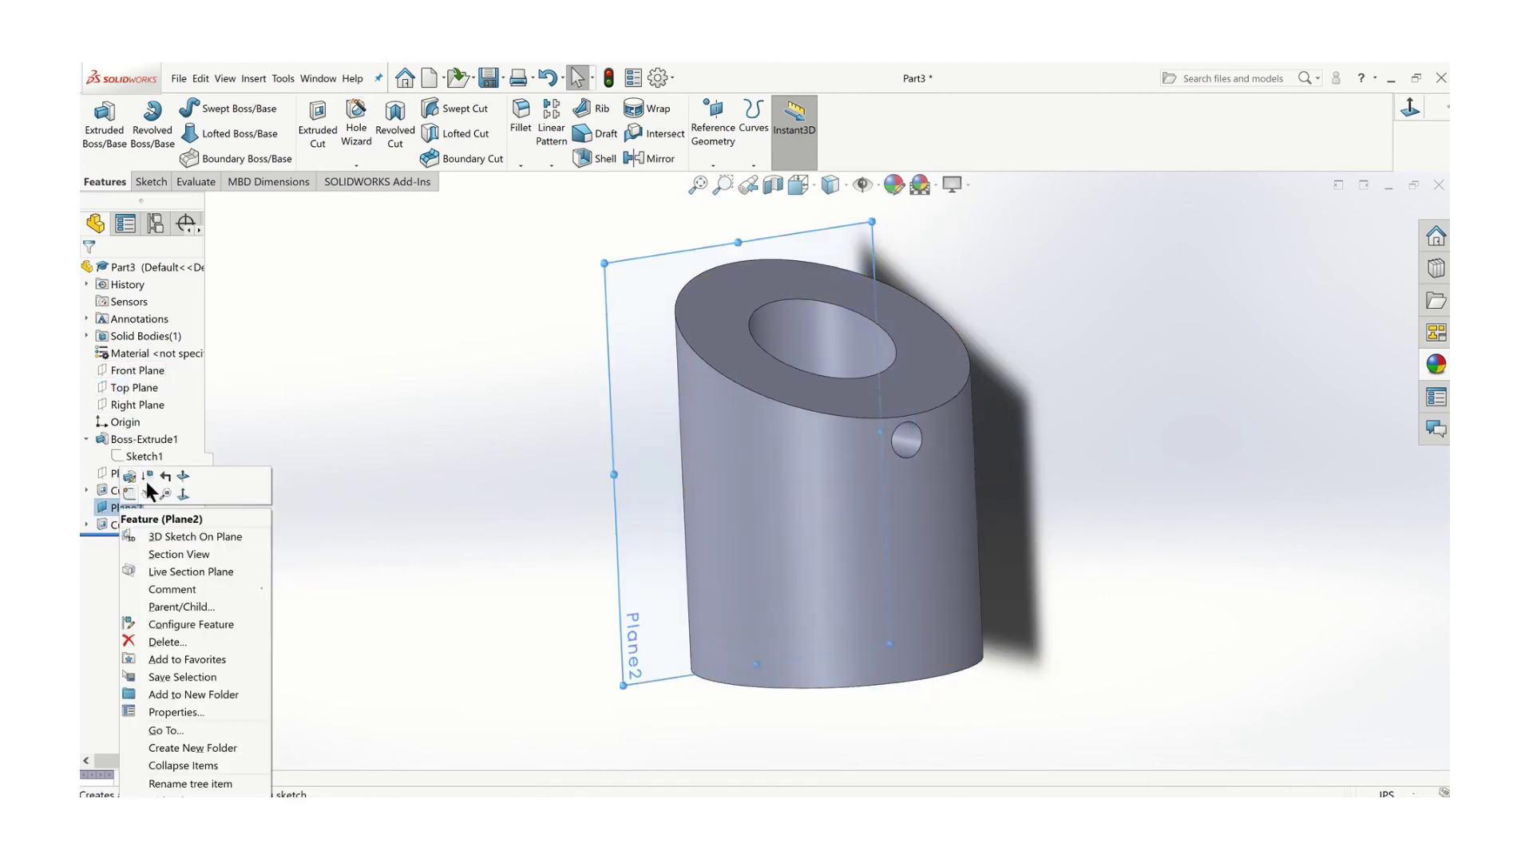
click(148, 492)
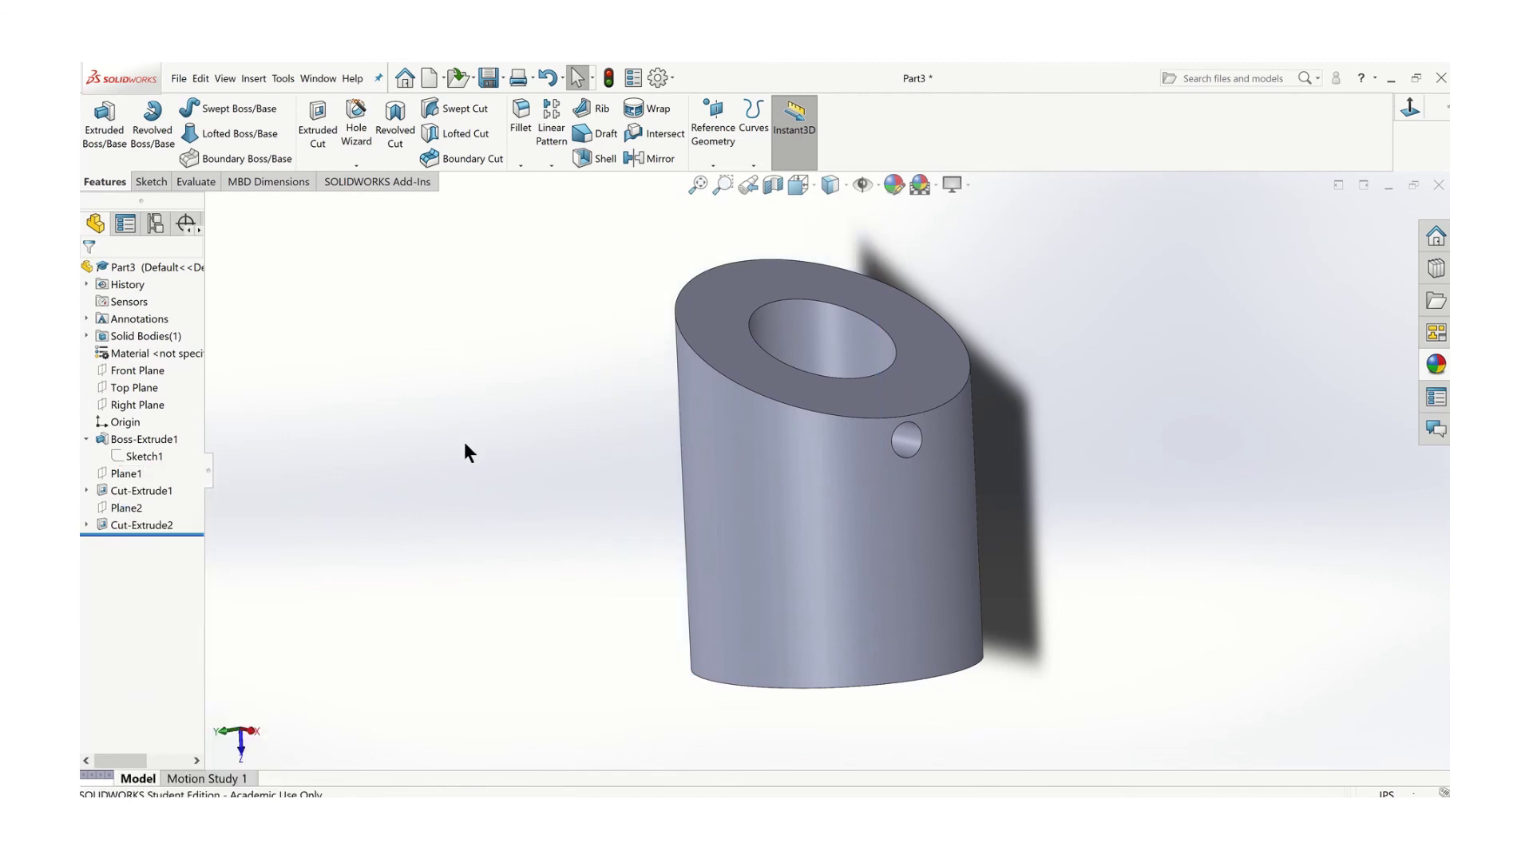
middle_drag(595, 495, 650, 541)
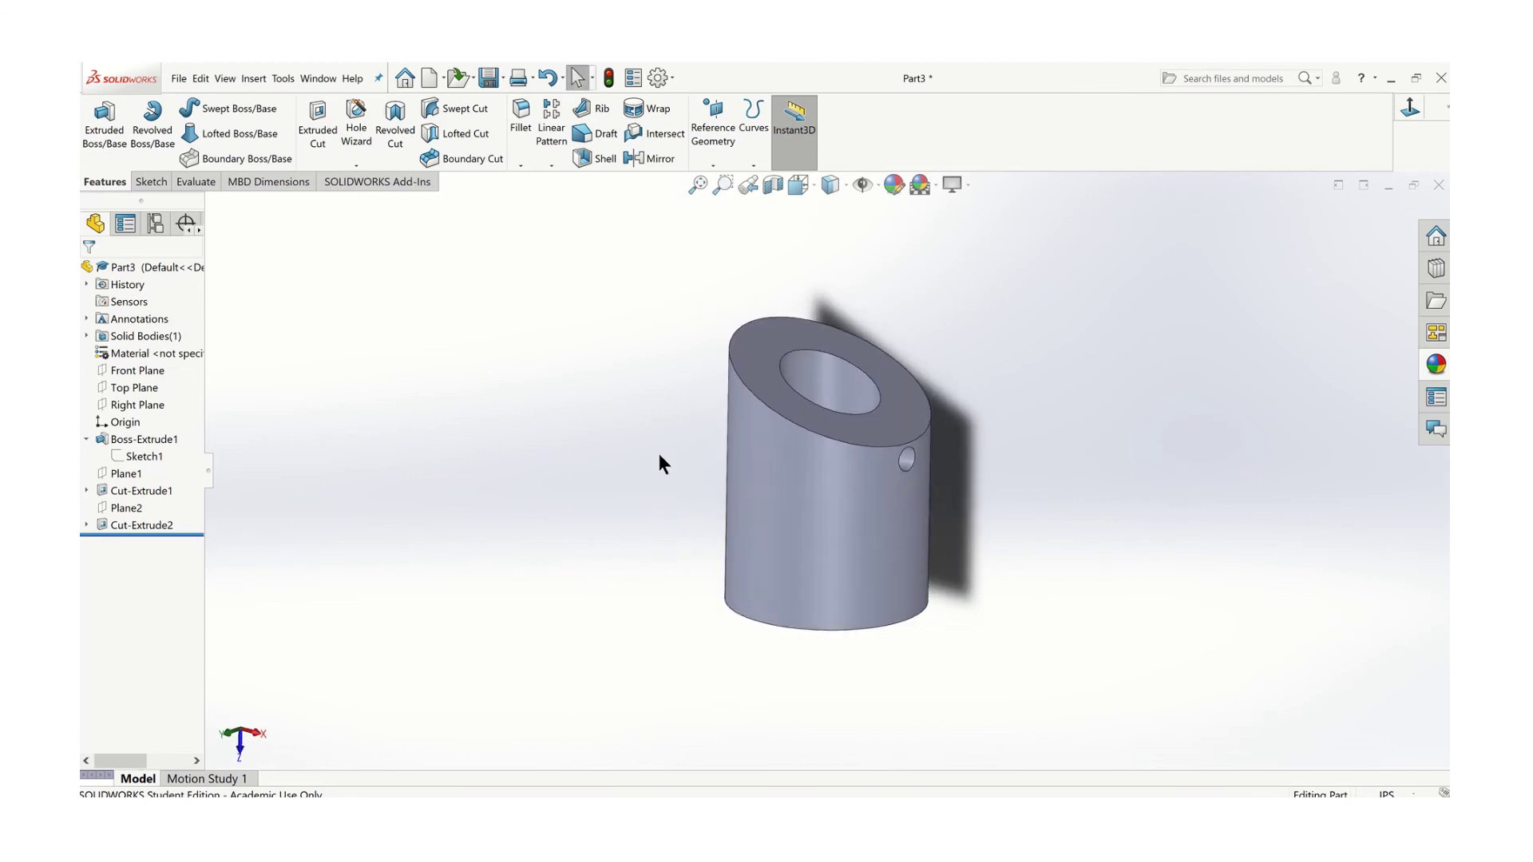